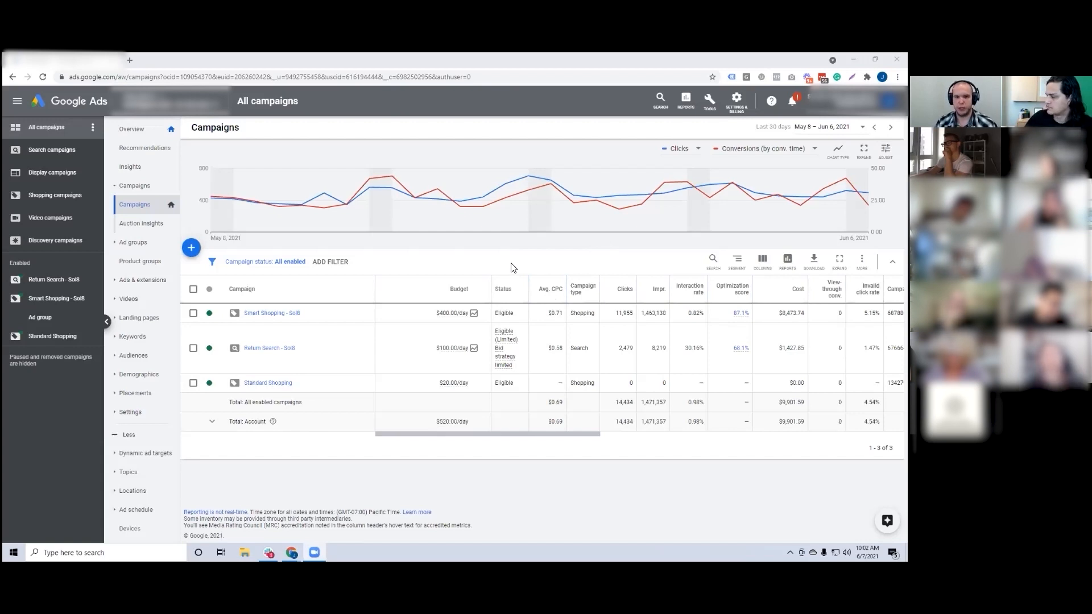
# Step: Review the Display campaigns across all campaign statuses, and return to the list of all enabled campaigns
pyautogui.click(256, 262)
pyautogui.click(248, 291)
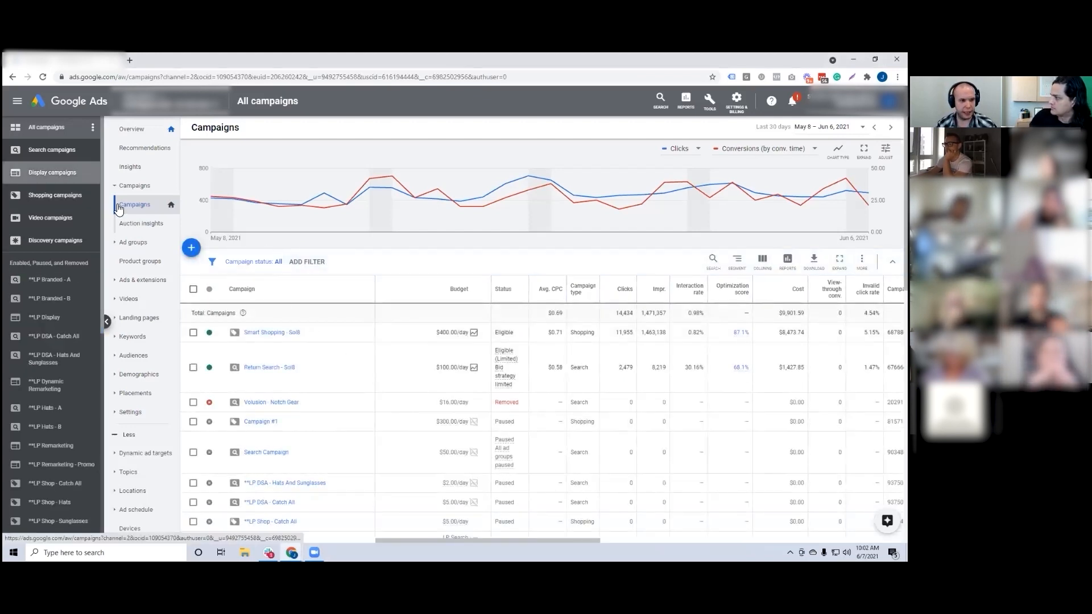
pyautogui.click(52, 173)
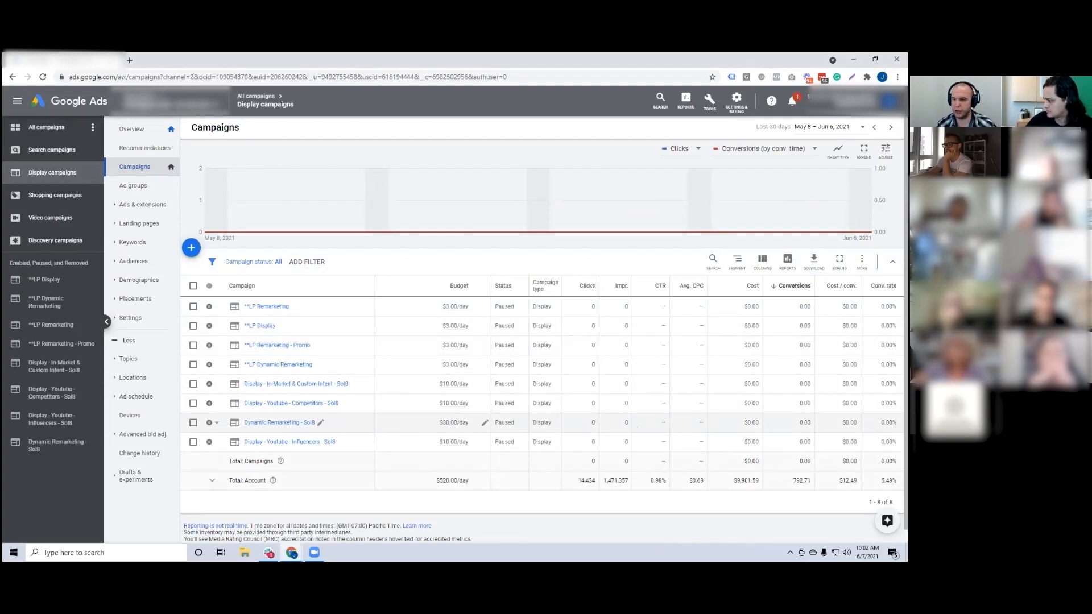
pyautogui.click(254, 98)
pyautogui.click(253, 261)
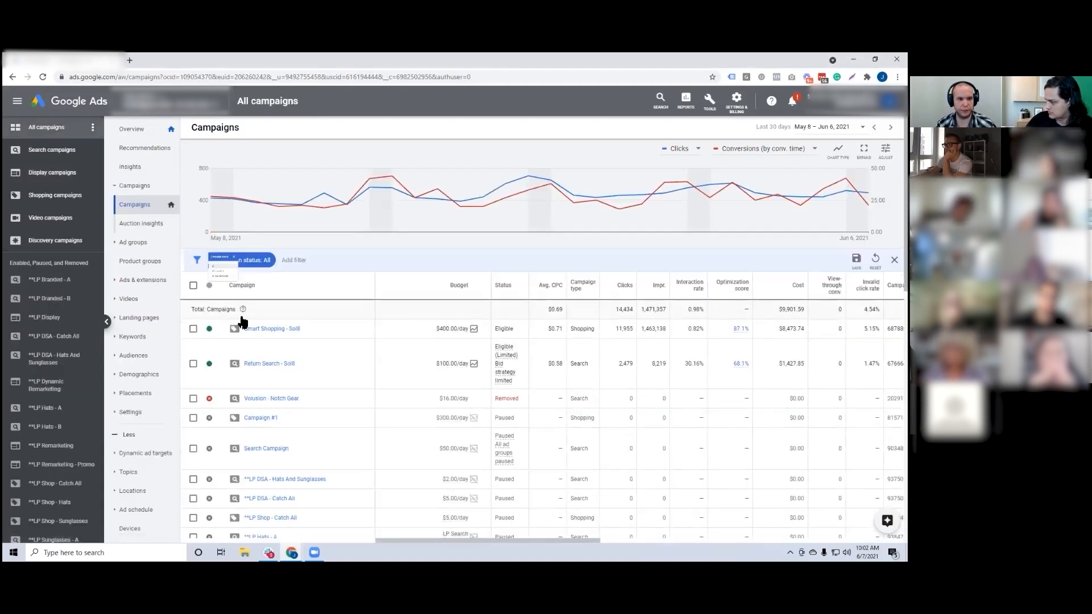
pyautogui.click(243, 309)
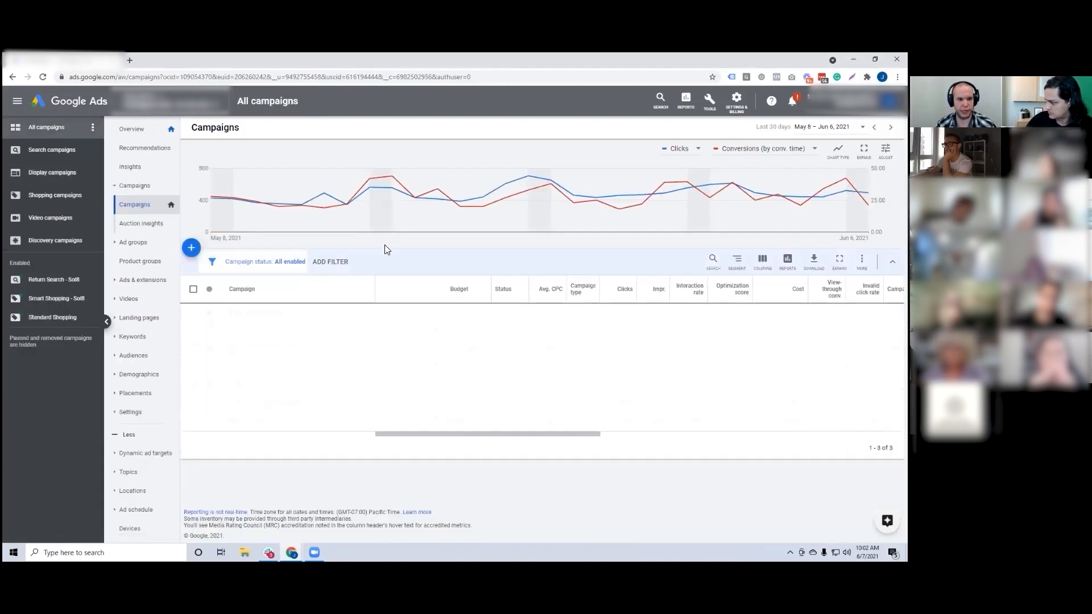
# Step: Create a new campaign with the Sales goal, the Display type and the Standard display campaign subtype, and continue to its settings
pyautogui.click(192, 251)
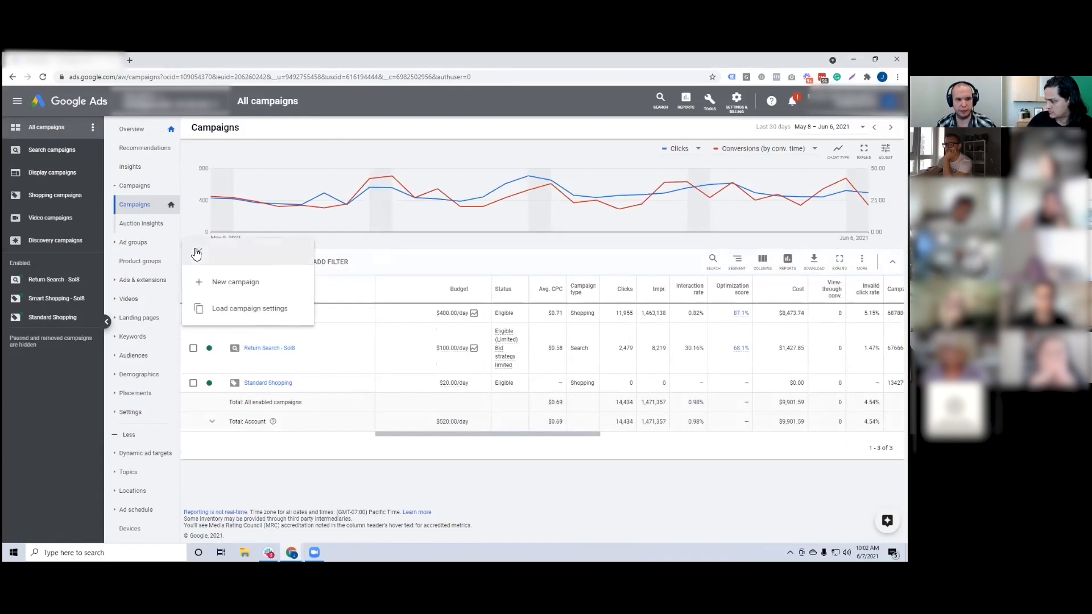
pyautogui.click(230, 282)
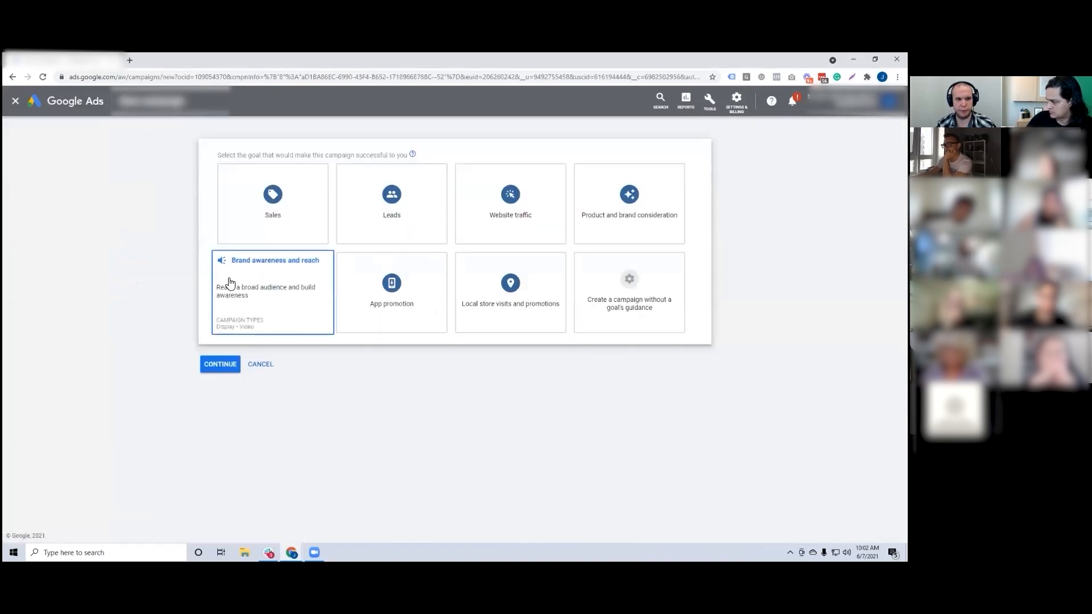
pyautogui.click(254, 225)
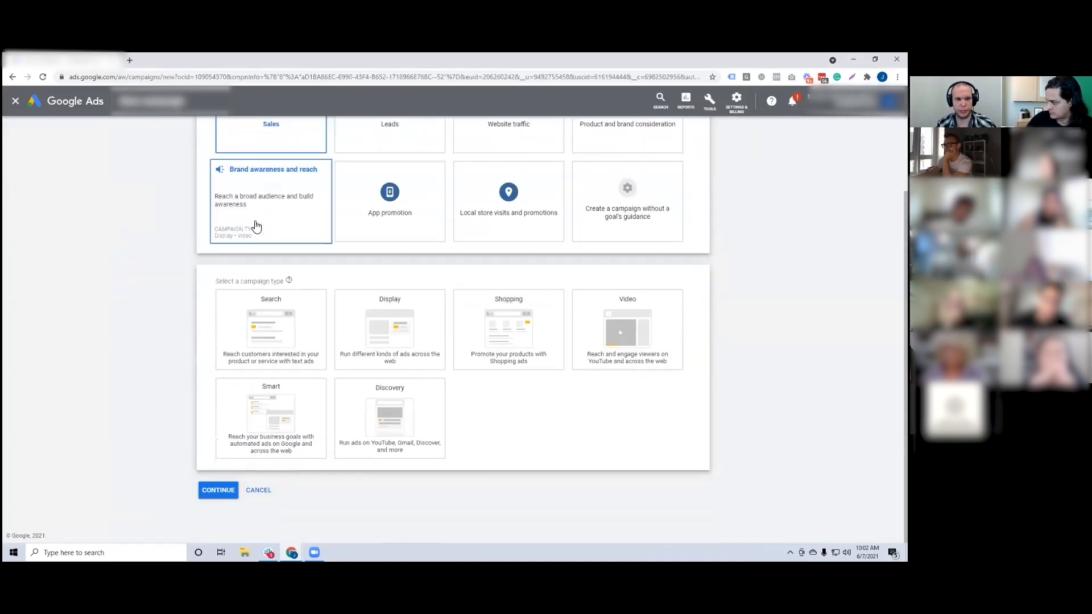
pyautogui.click(367, 310)
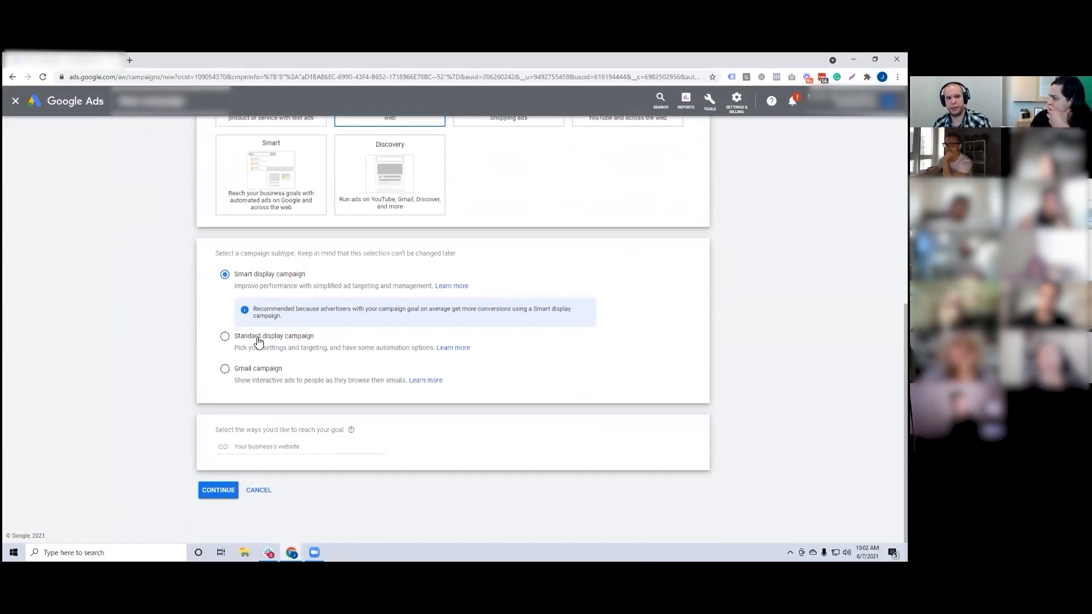
pyautogui.click(258, 340)
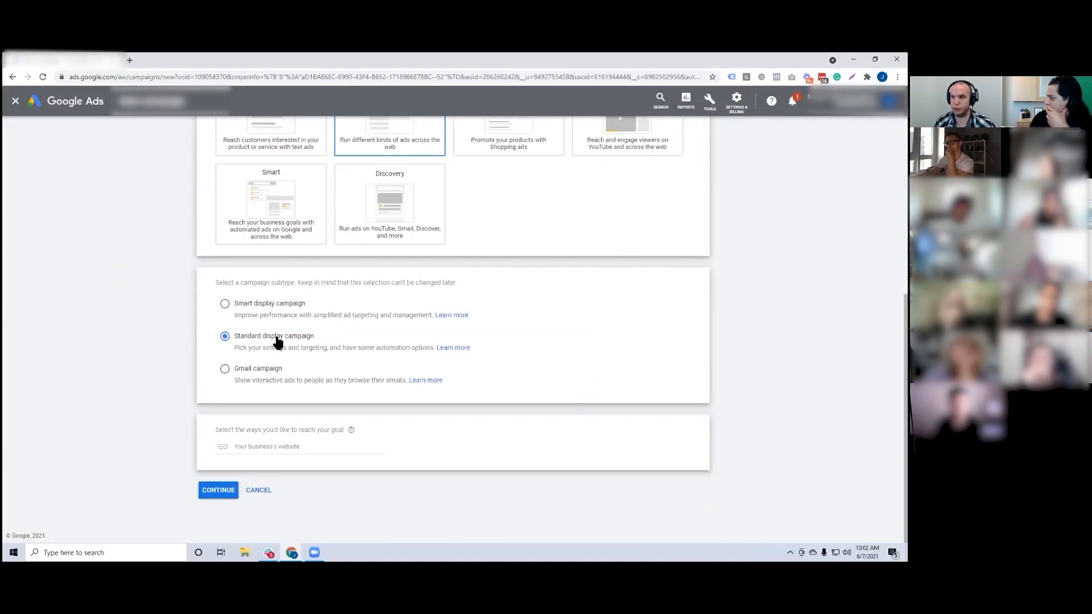
pyautogui.click(265, 445)
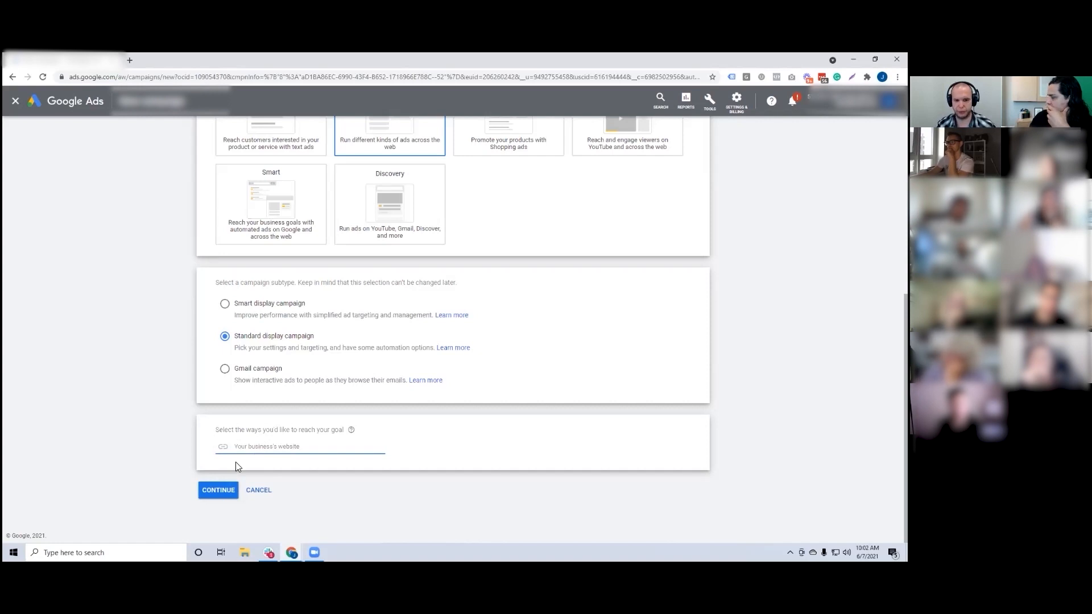
pyautogui.click(226, 492)
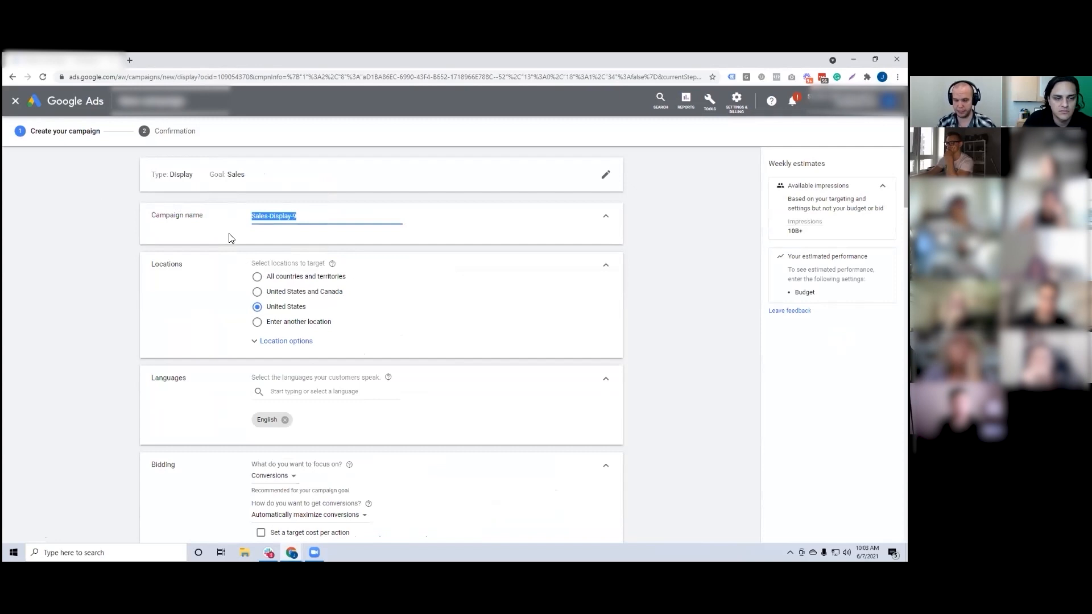
# Step: Name the campaign "Dynamic Remarketing - Sol8"
pyautogui.write('Dynamic Remar')
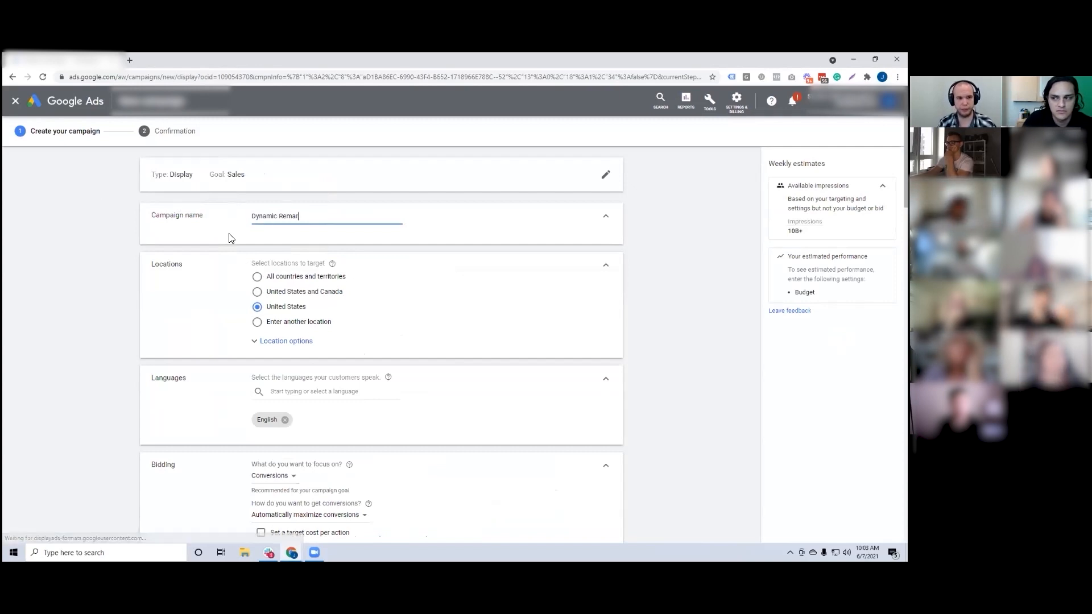
pyautogui.write('keting - Sol8')
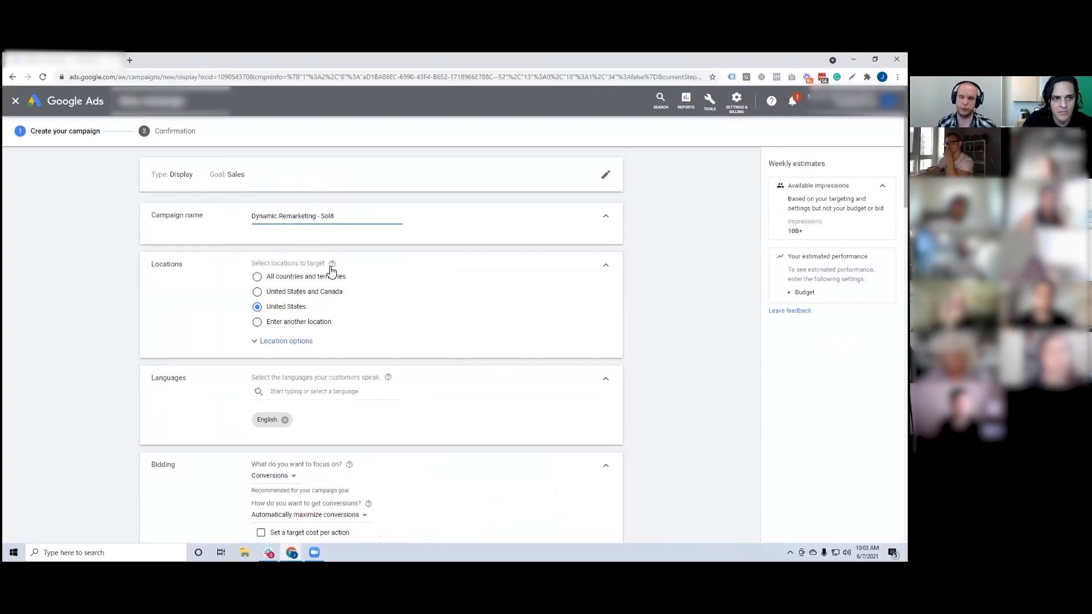
pyautogui.doubleClick(328, 216)
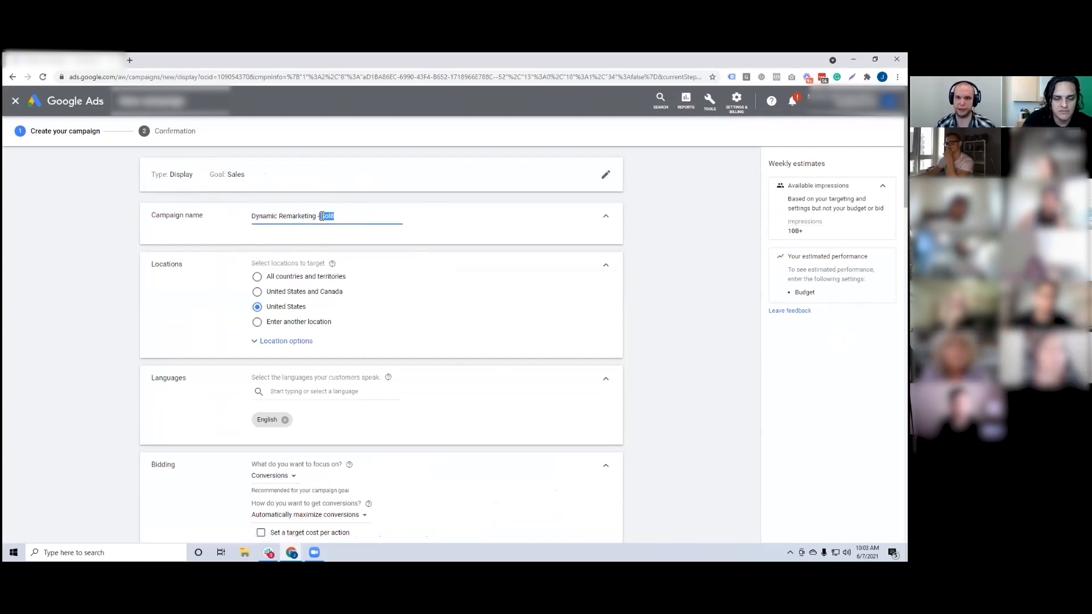
pyautogui.click(353, 219)
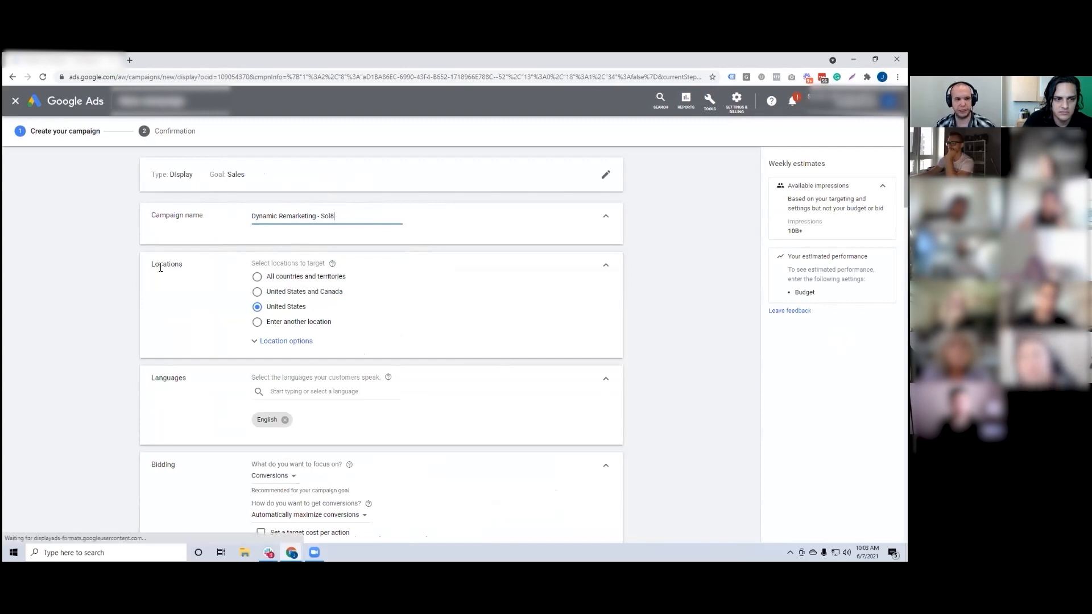
# Step: In the location options, target only people in or regularly in the United States (Presence), and collapse the Locations section
pyautogui.click(280, 341)
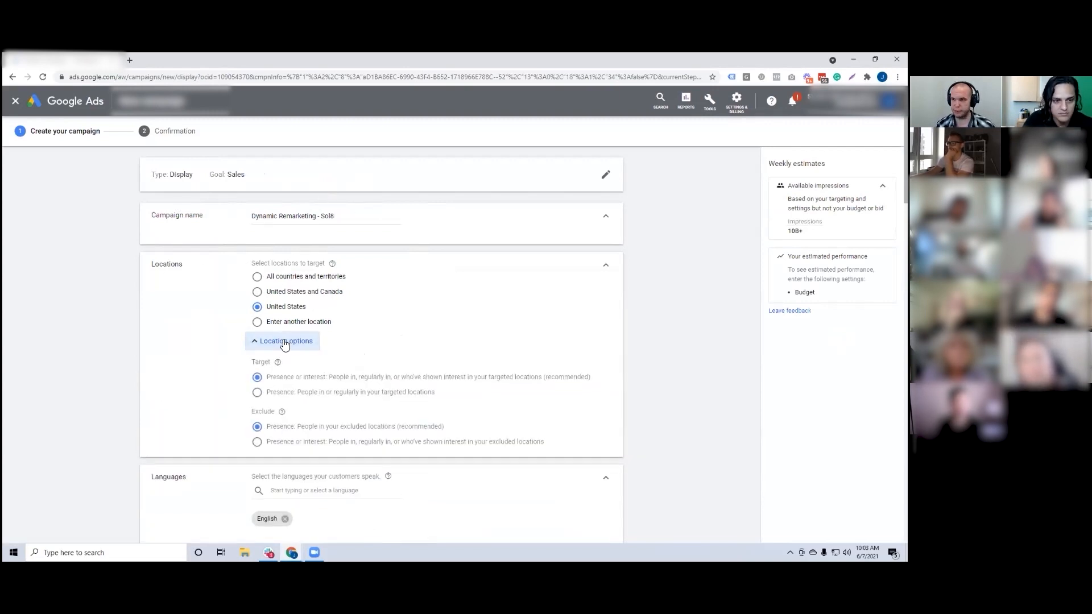
pyautogui.scroll(-1, 286, 347)
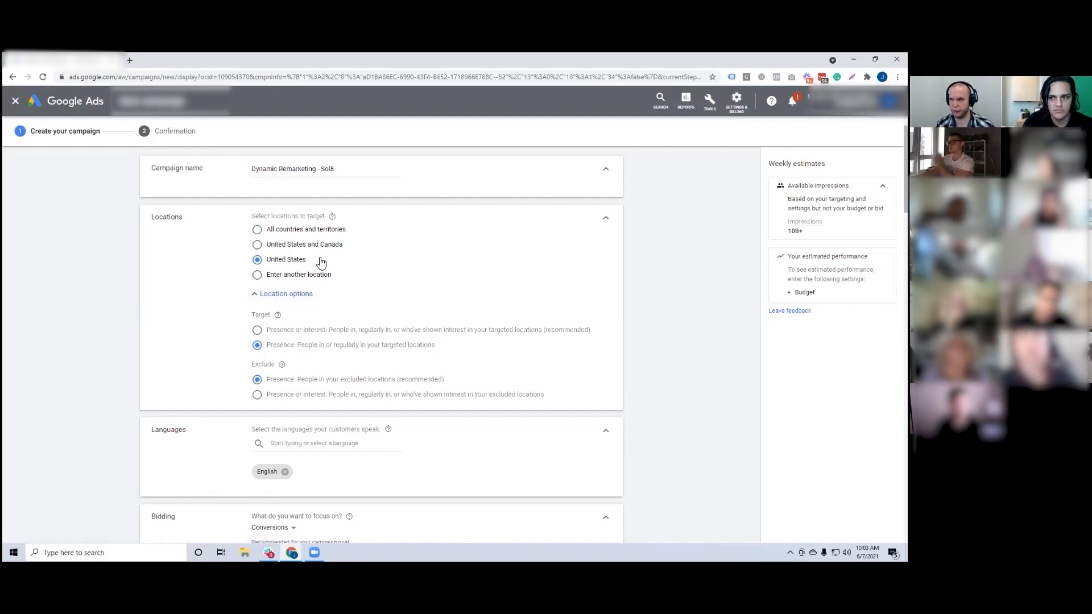
pyautogui.click(606, 217)
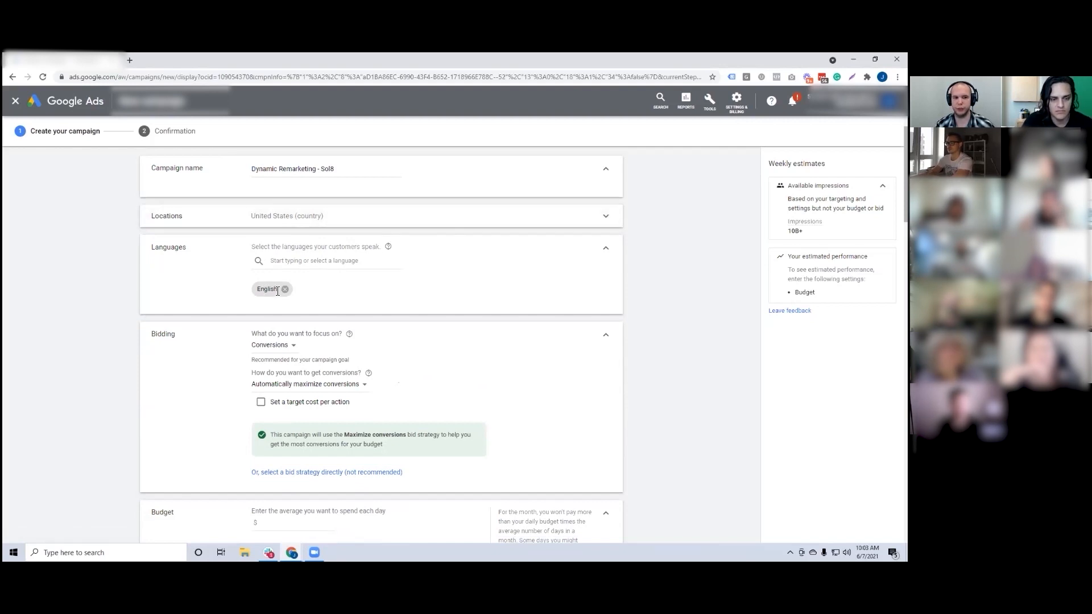
pyautogui.click(320, 294)
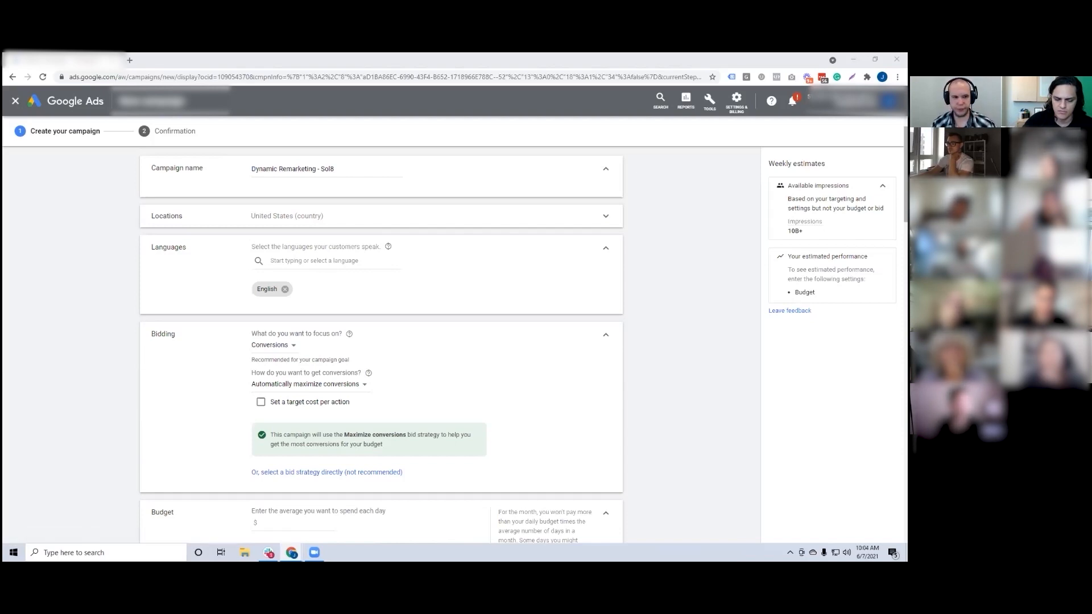
pyautogui.doubleClick(265, 291)
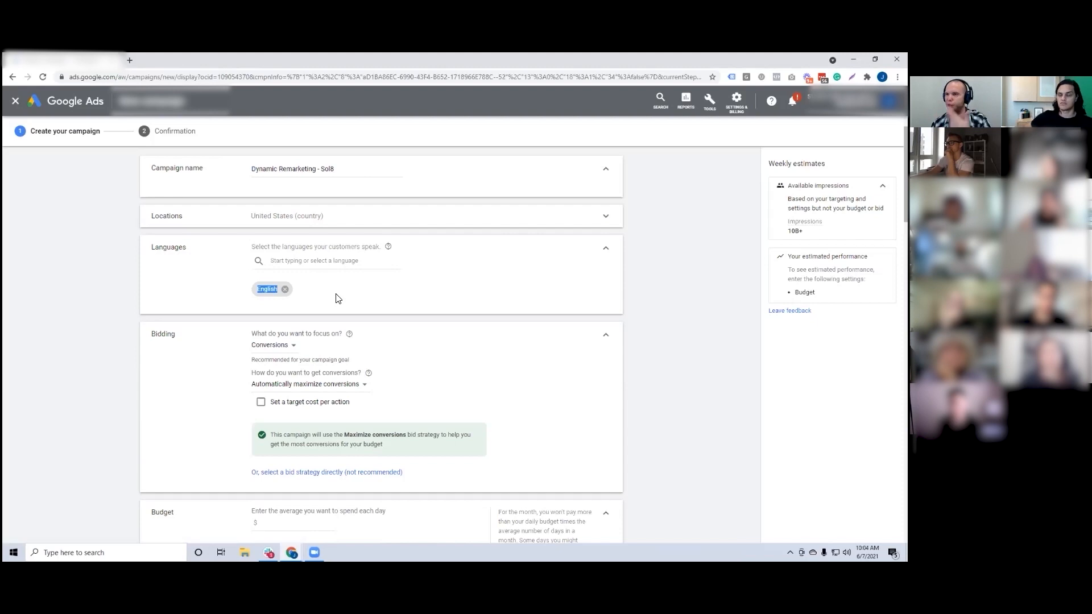
pyautogui.click(295, 286)
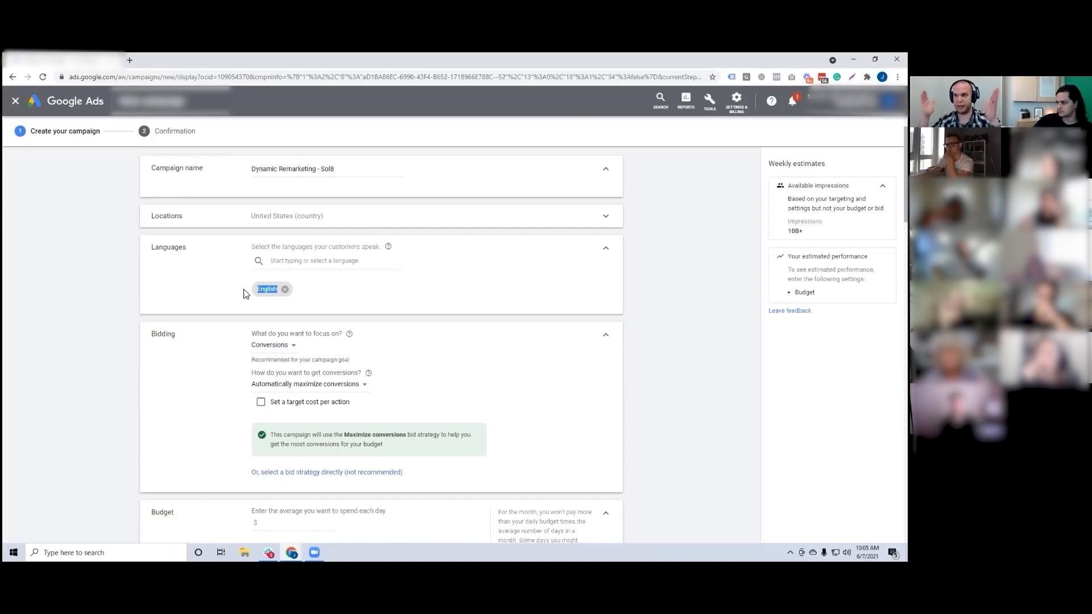
pyautogui.moveTo(256, 290); pyautogui.dragTo(278, 290)
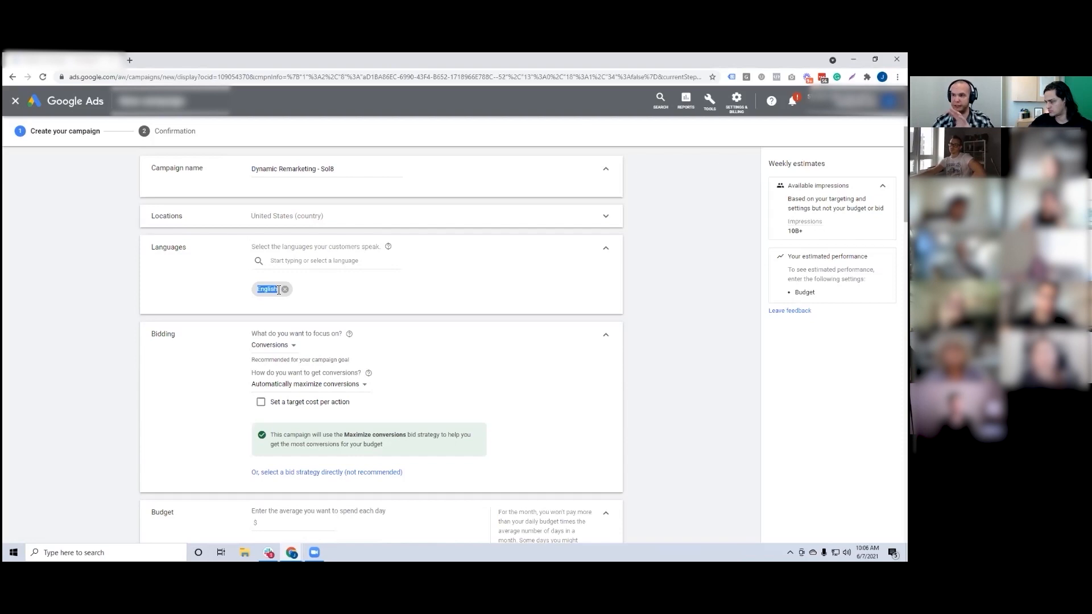
pyautogui.click(130, 274)
# Step: Select the bid strategy directly and choose Maximize conversions, without a target cost per action
pyautogui.scroll(-2, 111, 270)
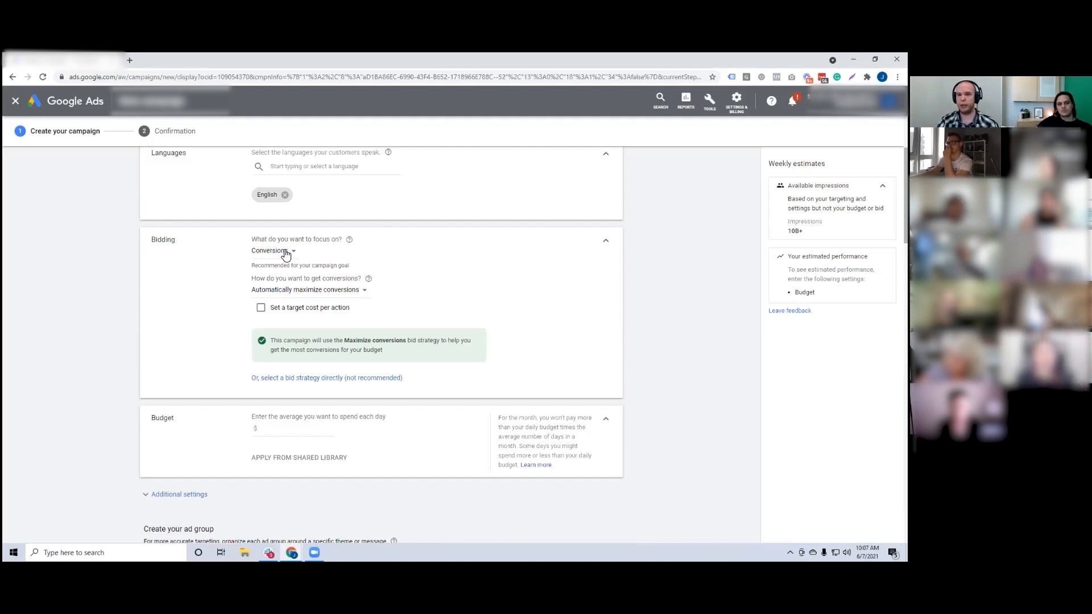
pyautogui.scroll(-1, 284, 258)
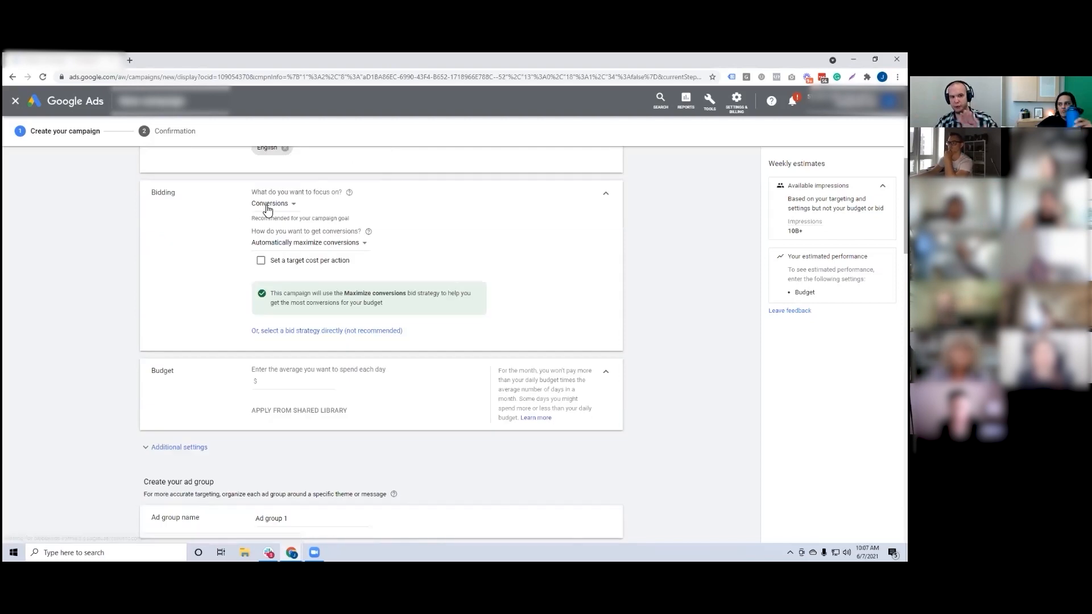
pyautogui.click(297, 263)
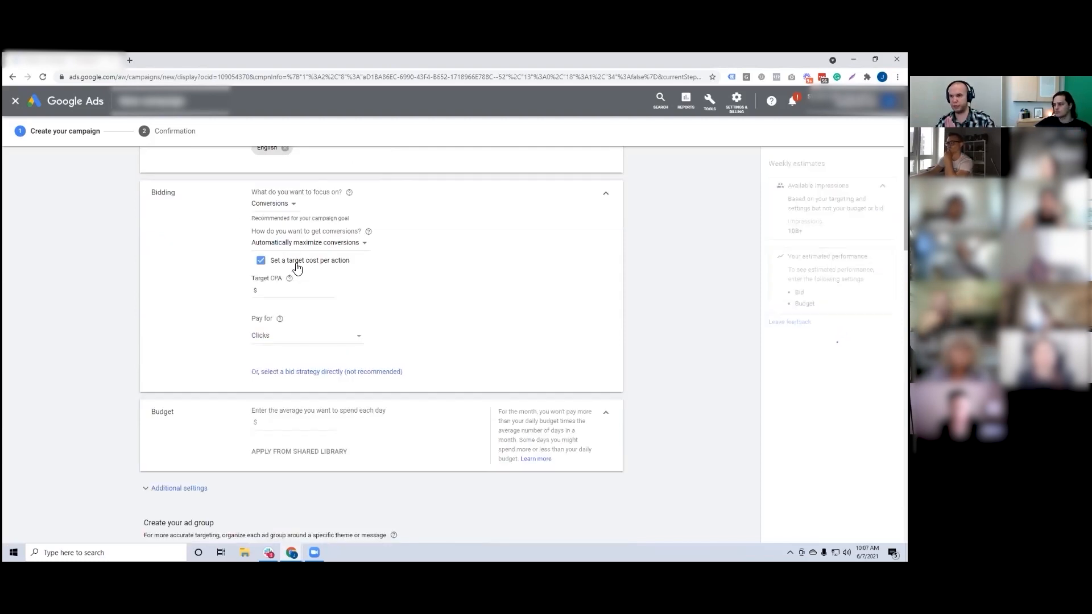
pyautogui.click(297, 265)
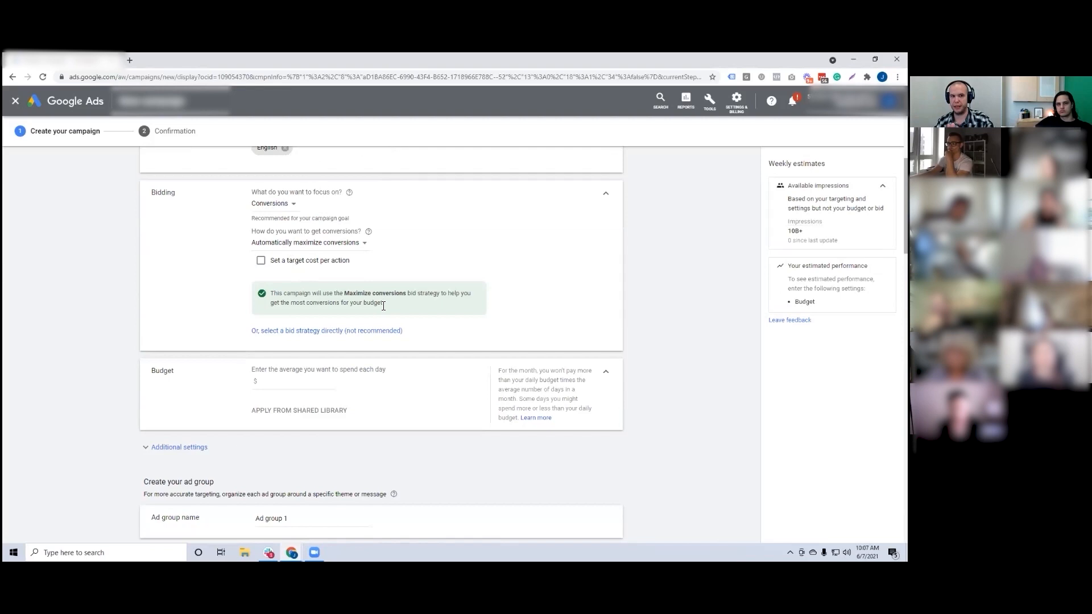
pyautogui.click(318, 331)
pyautogui.click(293, 230)
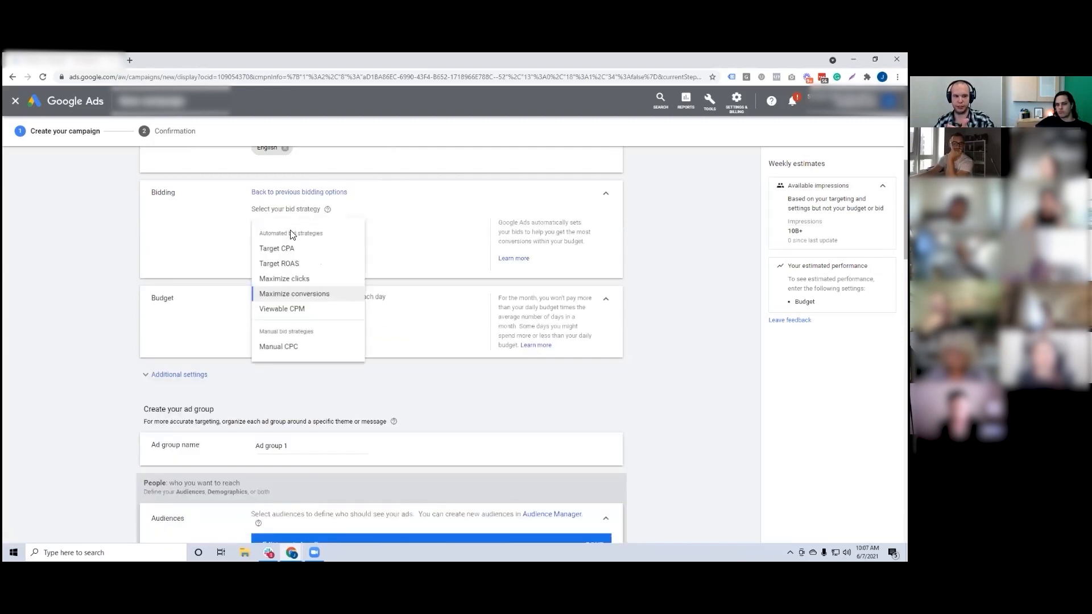
pyautogui.click(281, 293)
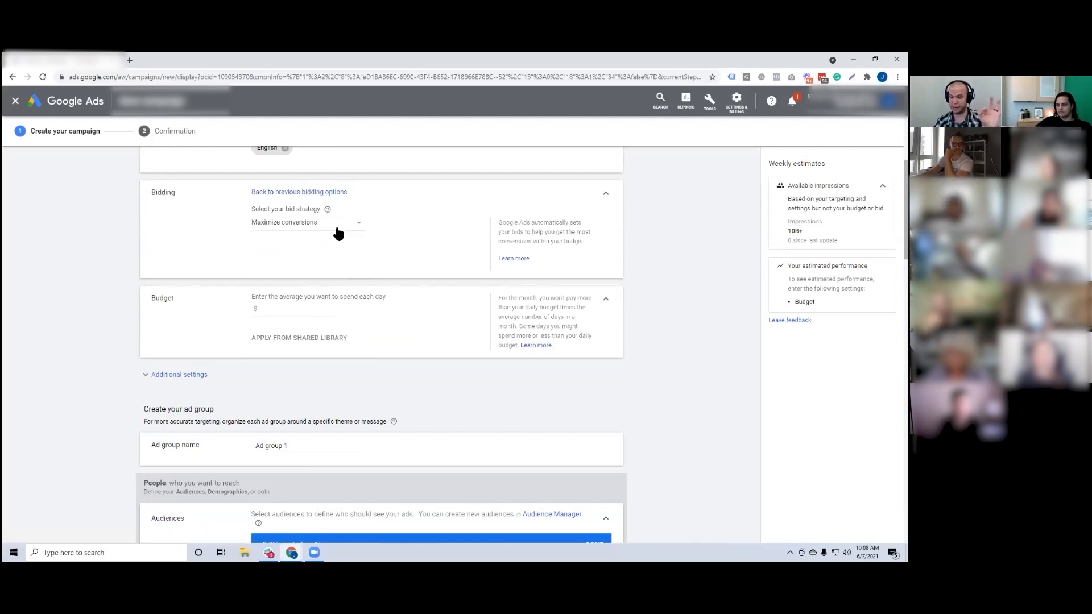
# Step: Set the campaign's average daily budget to $10
pyautogui.press('Tab')
pyautogui.press('Tab')
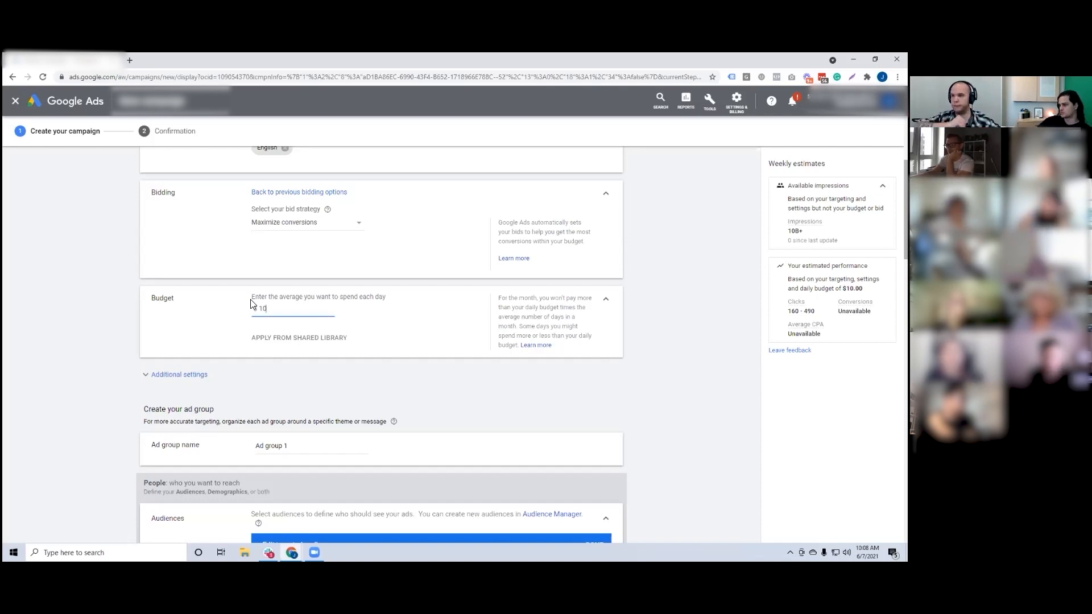
pyautogui.write('0')
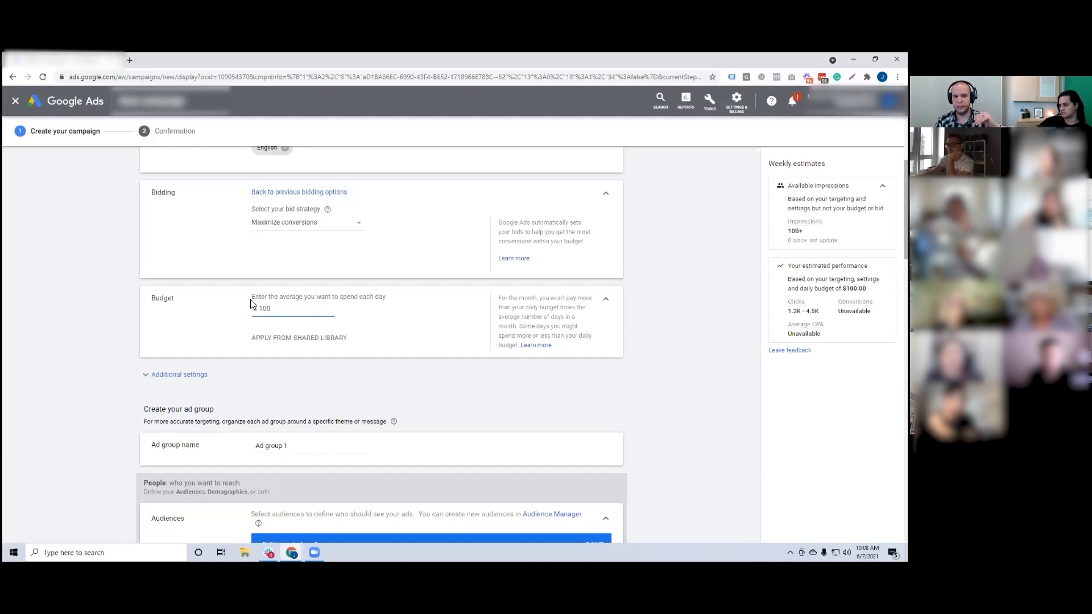
pyautogui.press('BackSpace')
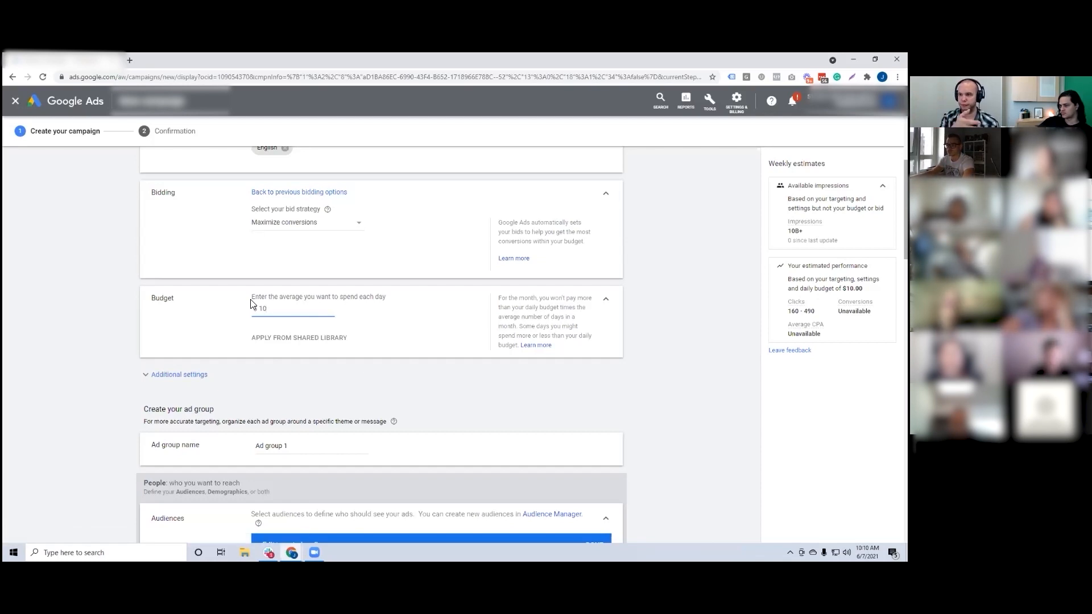
# Step: Expand the additional settings and examine the device-specific targeting options, leaving Devices set to Show on all devices
pyautogui.click(197, 373)
pyautogui.scroll(-3, 176, 280)
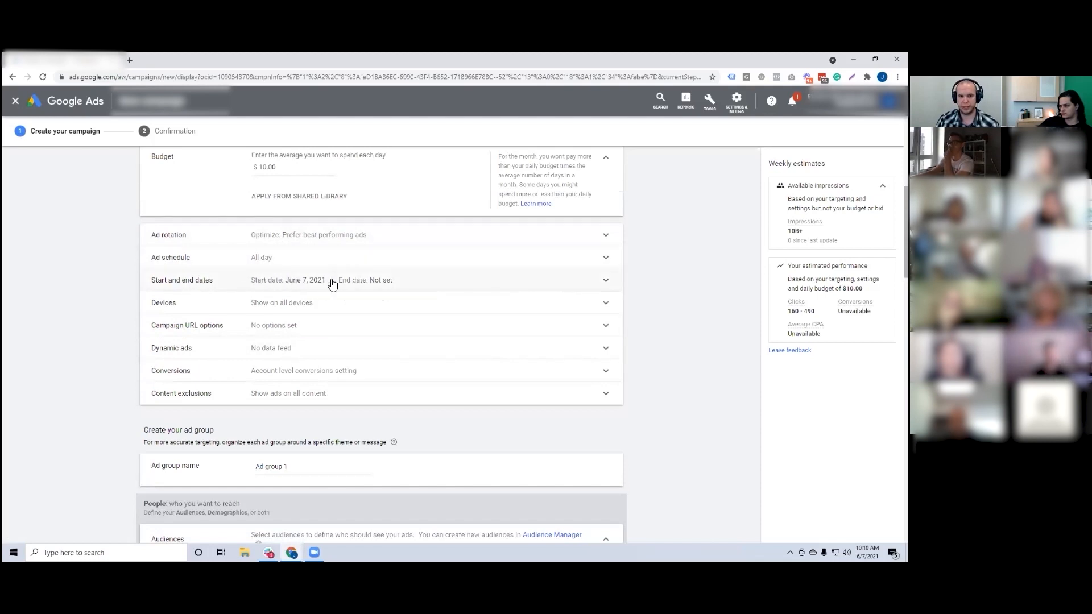
pyautogui.click(287, 303)
pyautogui.click(286, 329)
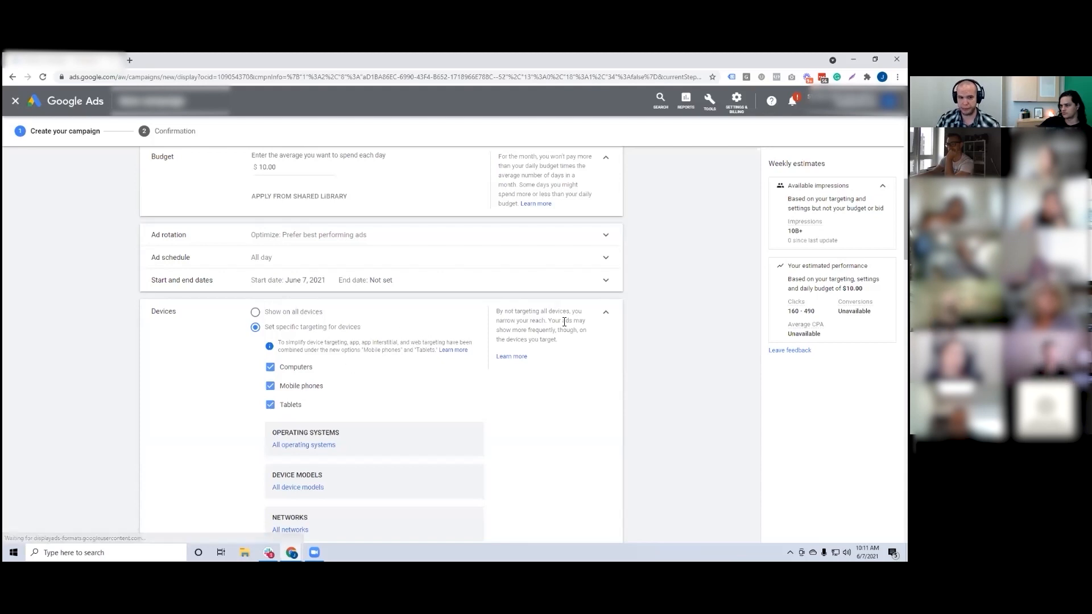
pyautogui.click(291, 315)
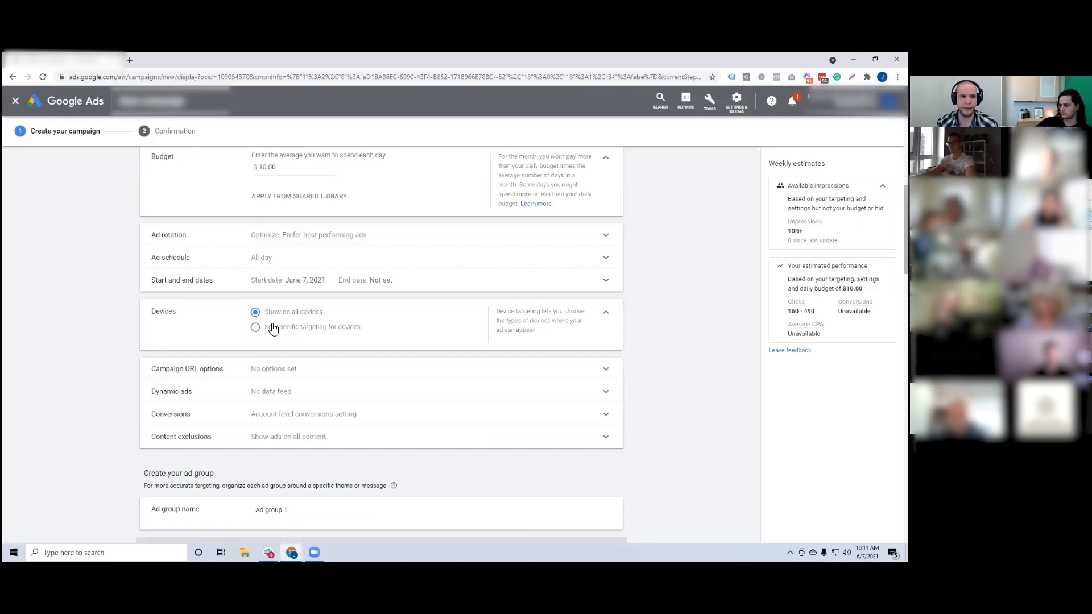
pyautogui.click(605, 313)
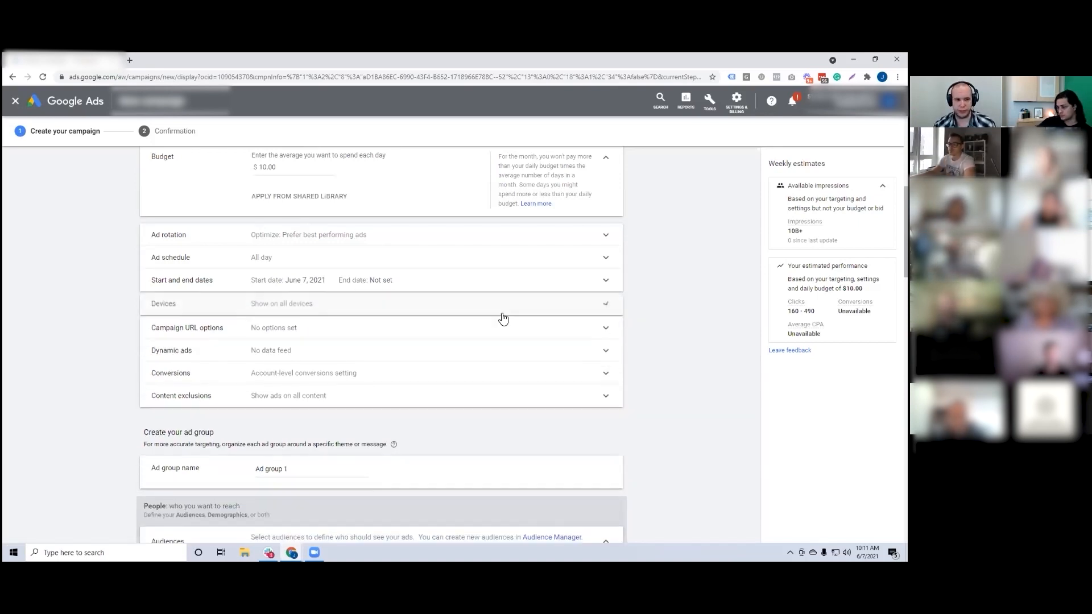
# Step: Check the campaign URL options without setting any, and collapse that section
pyautogui.click(278, 330)
pyautogui.click(606, 335)
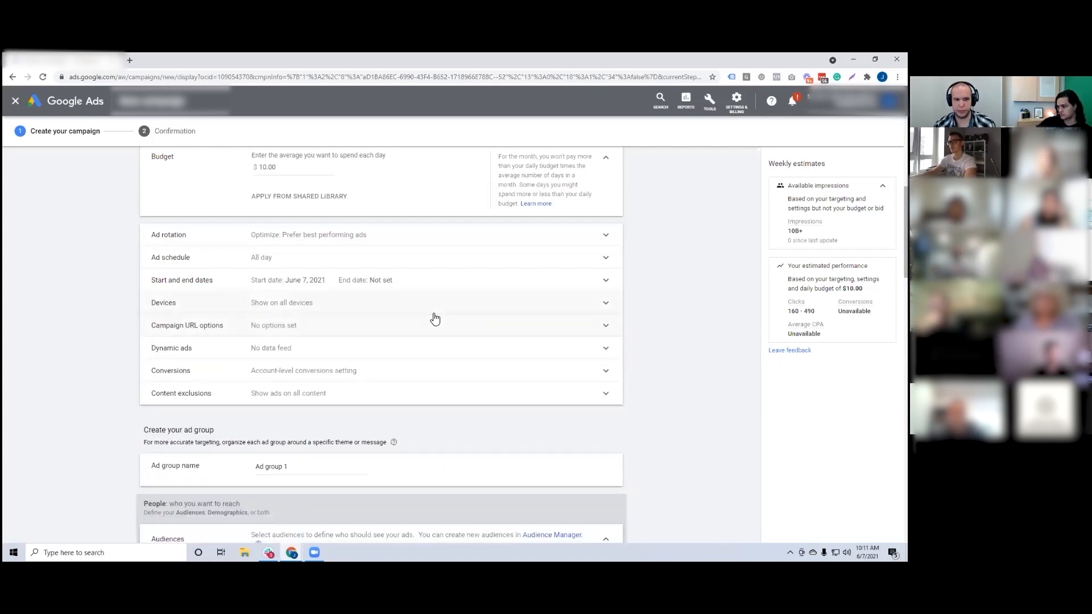
# Step: Enable the dynamic ads feed for personalized ads and choose the account's data feed
pyautogui.scroll(-1, 435, 318)
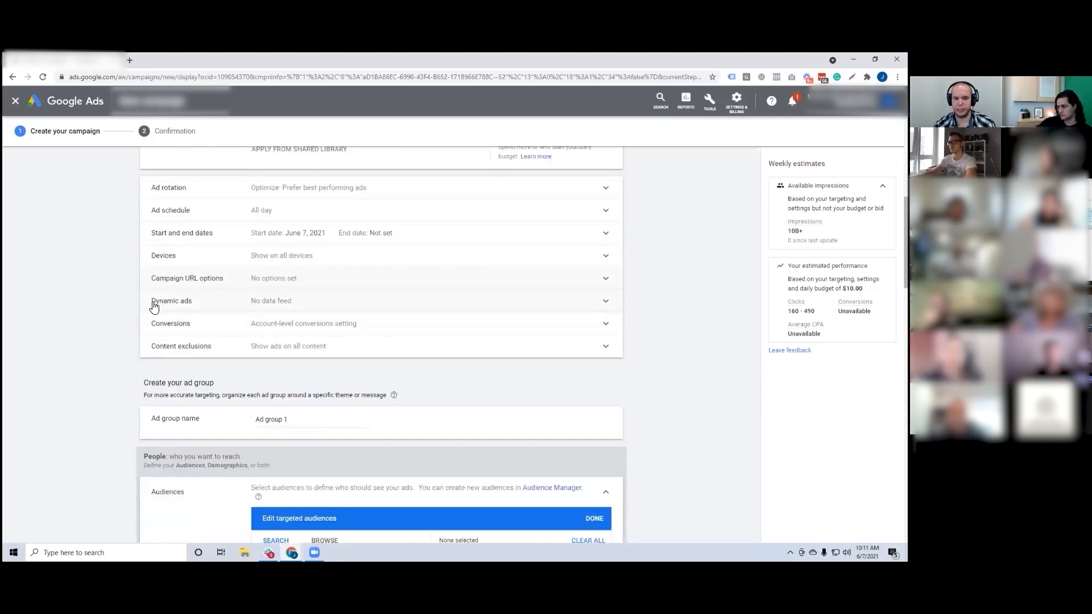
pyautogui.click(275, 306)
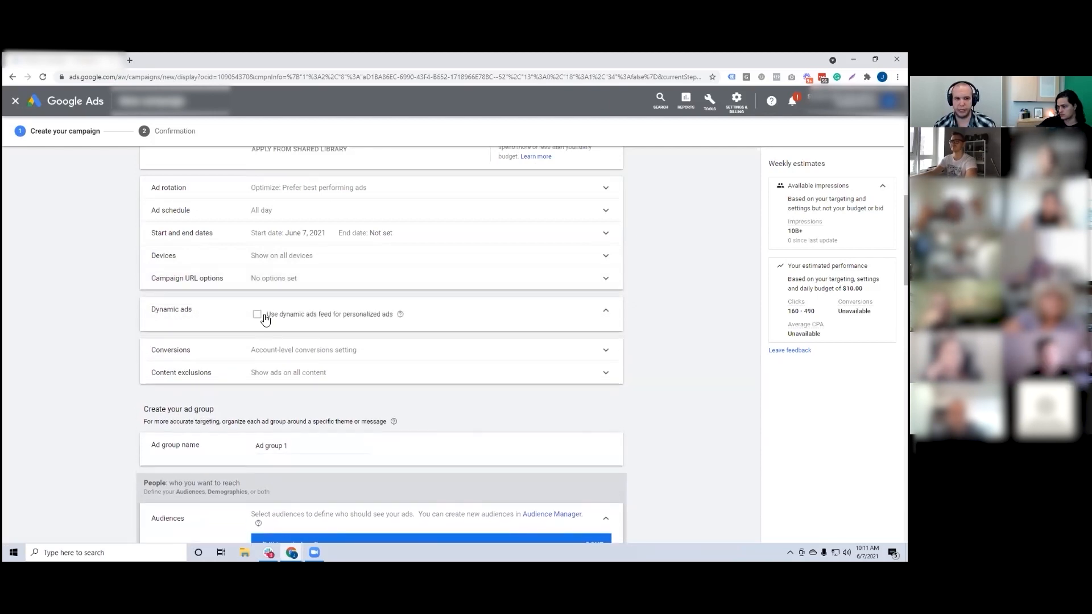
pyautogui.click(259, 316)
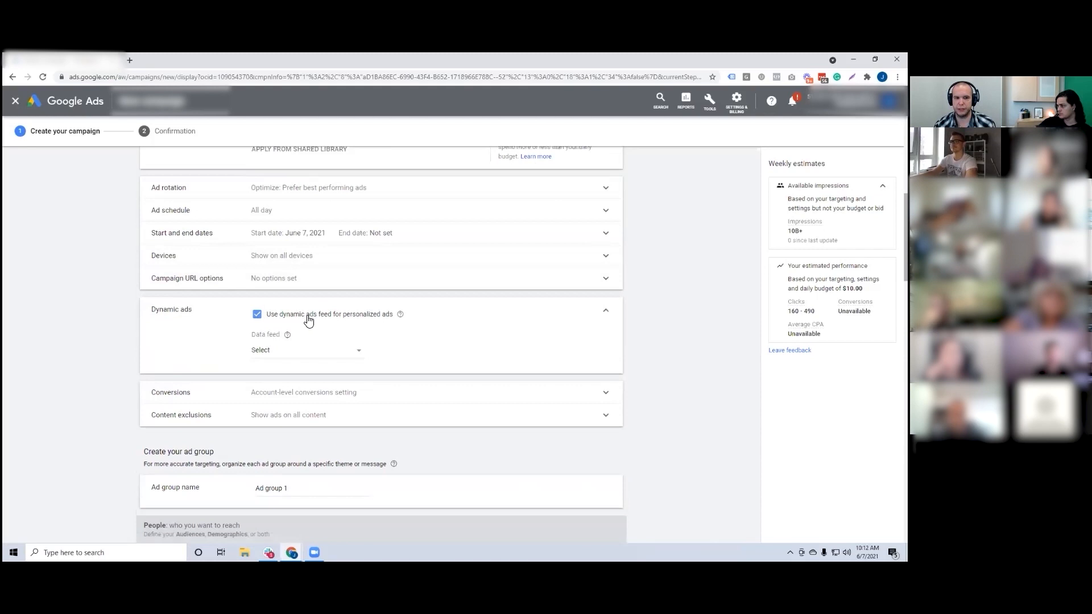
pyautogui.click(290, 352)
pyautogui.click(273, 362)
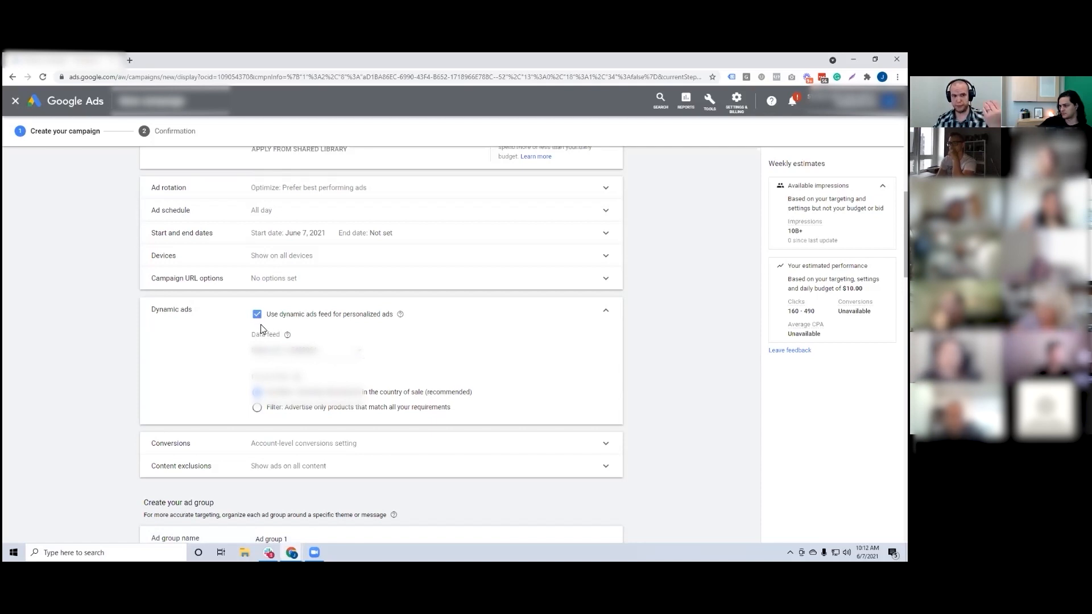
# Step: Try the filter that advertises only matching products, switch back to the recommended country-of-sale option, and collapse the Dynamic ads section
pyautogui.click(287, 409)
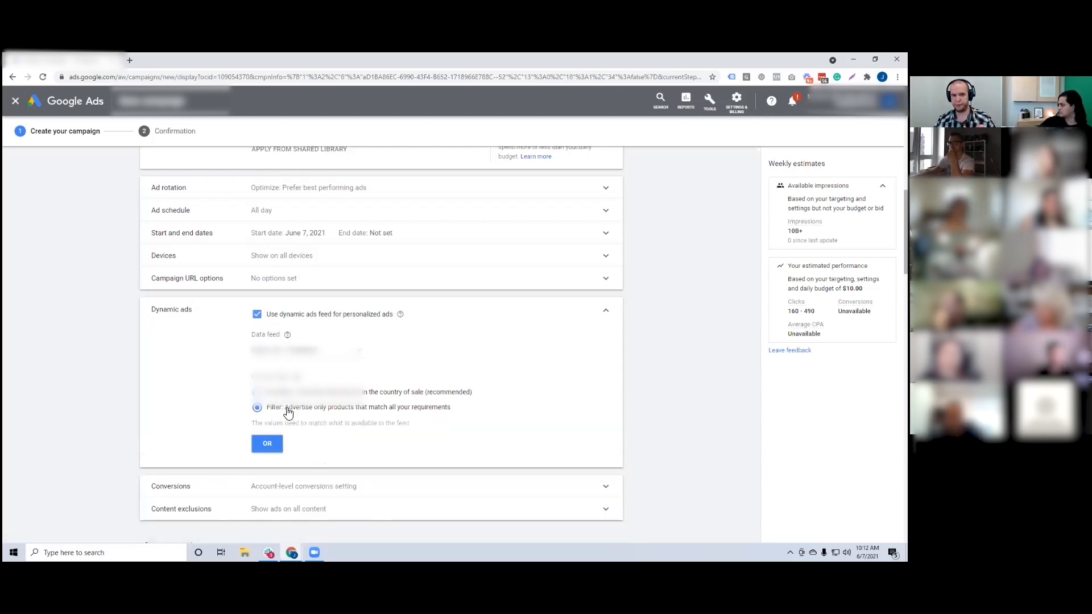
pyautogui.click(288, 392)
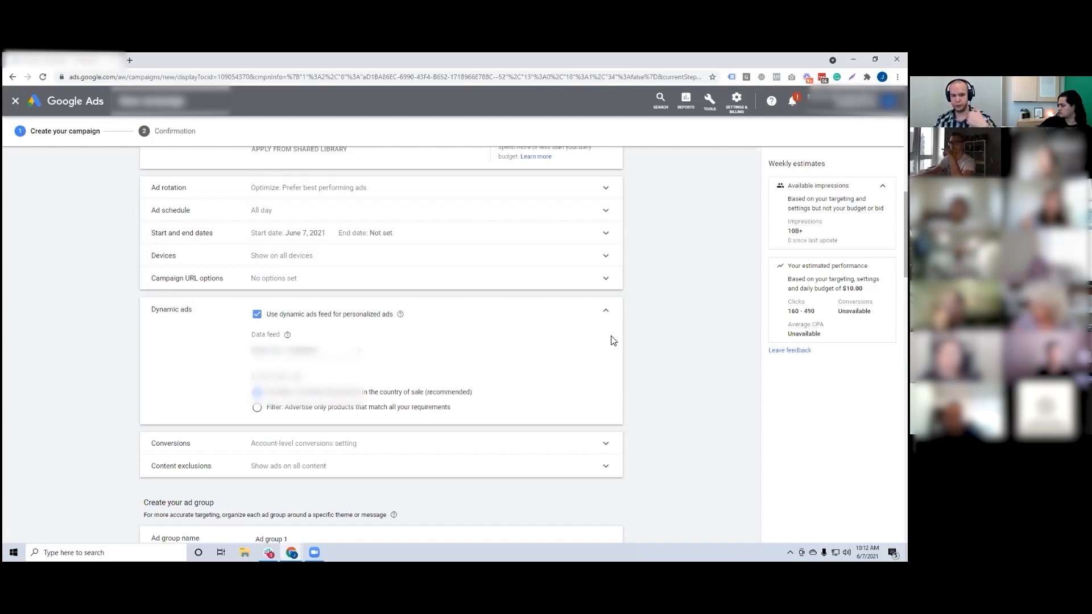
pyautogui.click(606, 315)
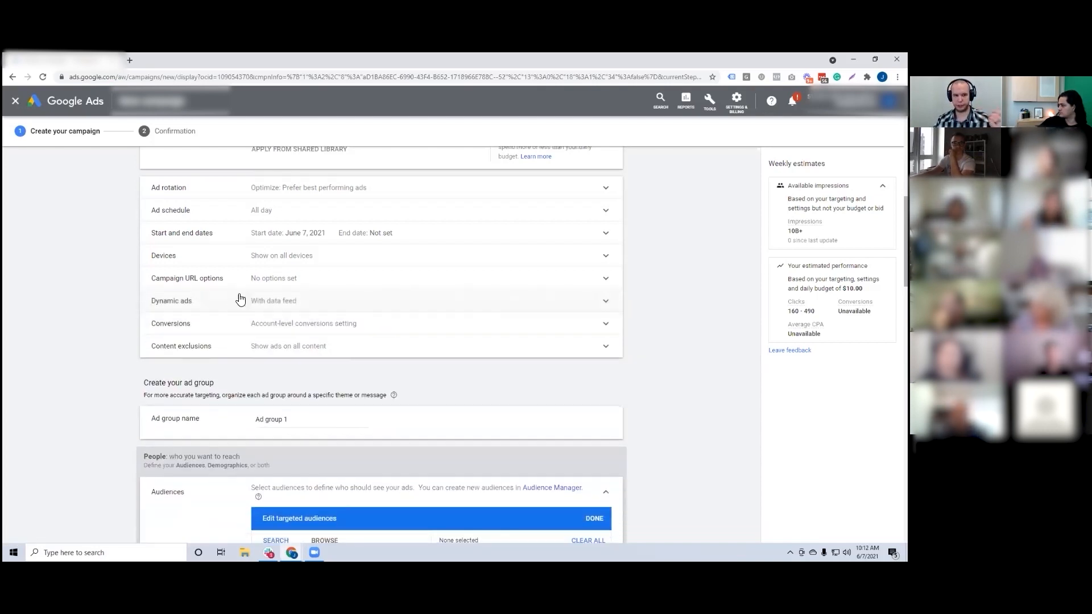
# Step: Examine the Conversions setting and the content exclusion options, leaving the account-level conversions setting and no exclusions selected
pyautogui.click(300, 324)
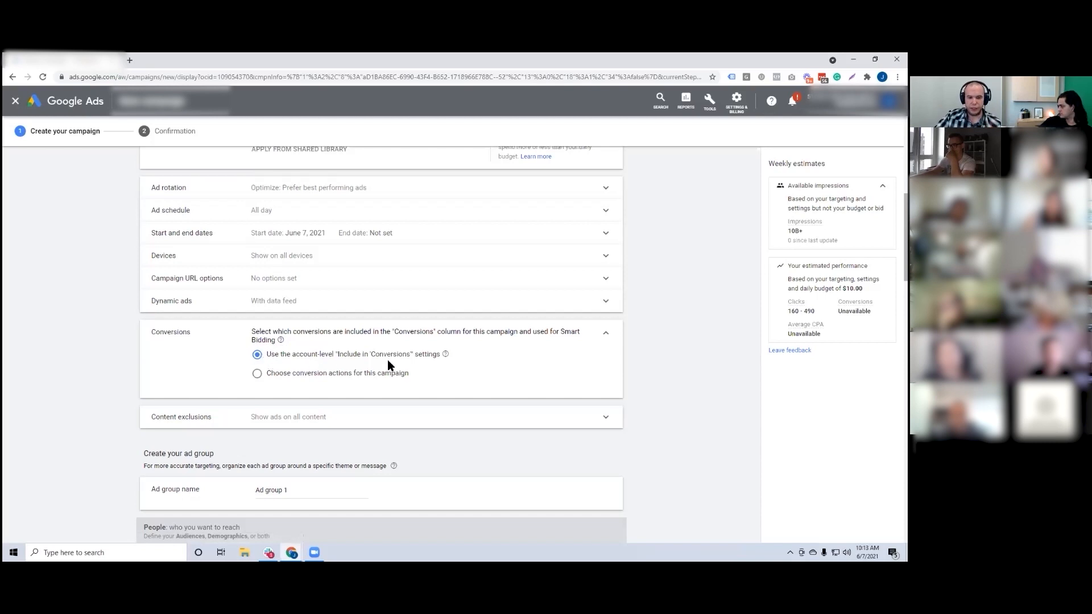
pyautogui.click(605, 332)
pyautogui.click(303, 345)
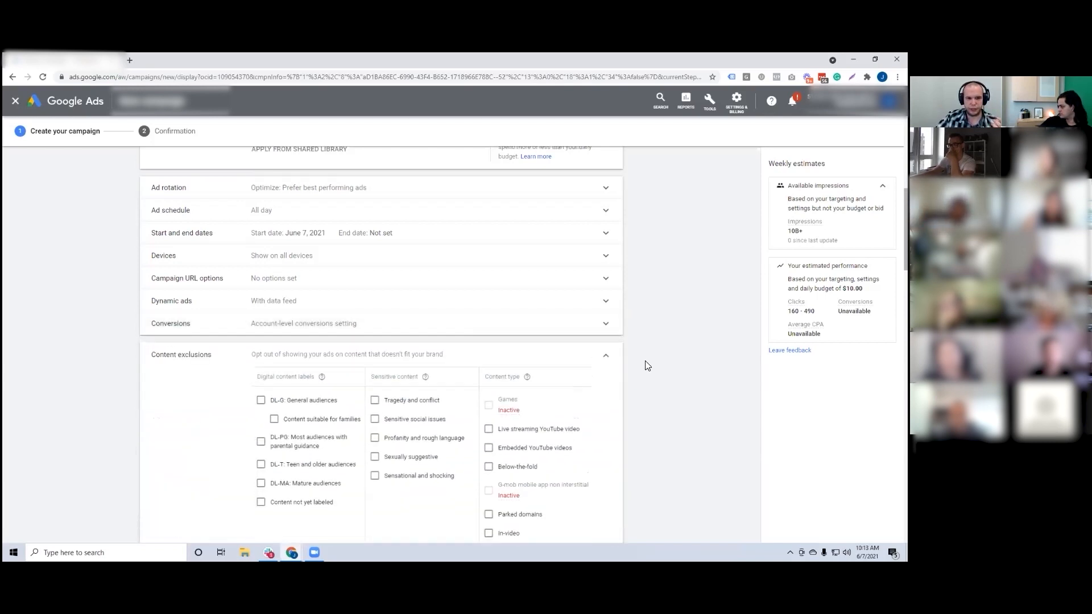
pyautogui.scroll(-2, 654, 363)
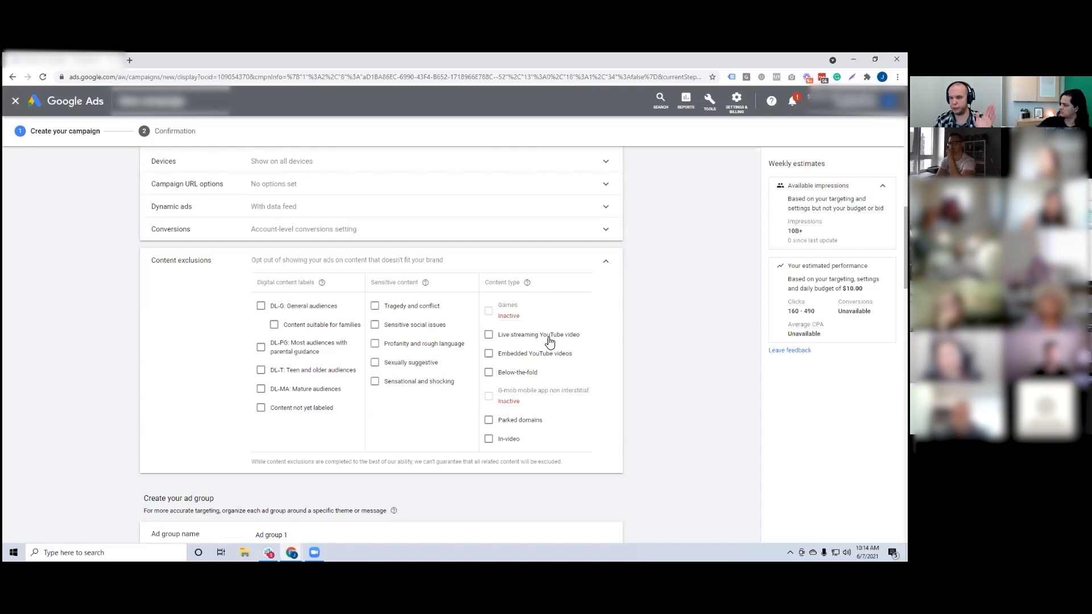
pyautogui.click(604, 268)
# Step: Name the ad group "Dynamic Remarketing Ad Group"
pyautogui.scroll(-1, 432, 273)
pyautogui.moveTo(287, 277); pyautogui.dragTo(245, 283)
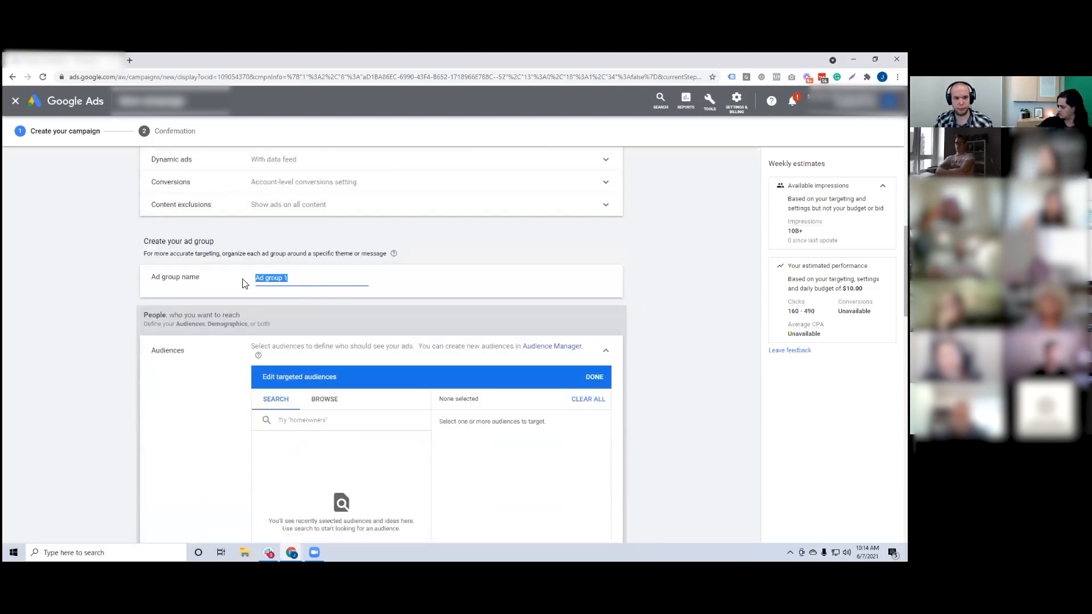
pyautogui.write('Dynami')
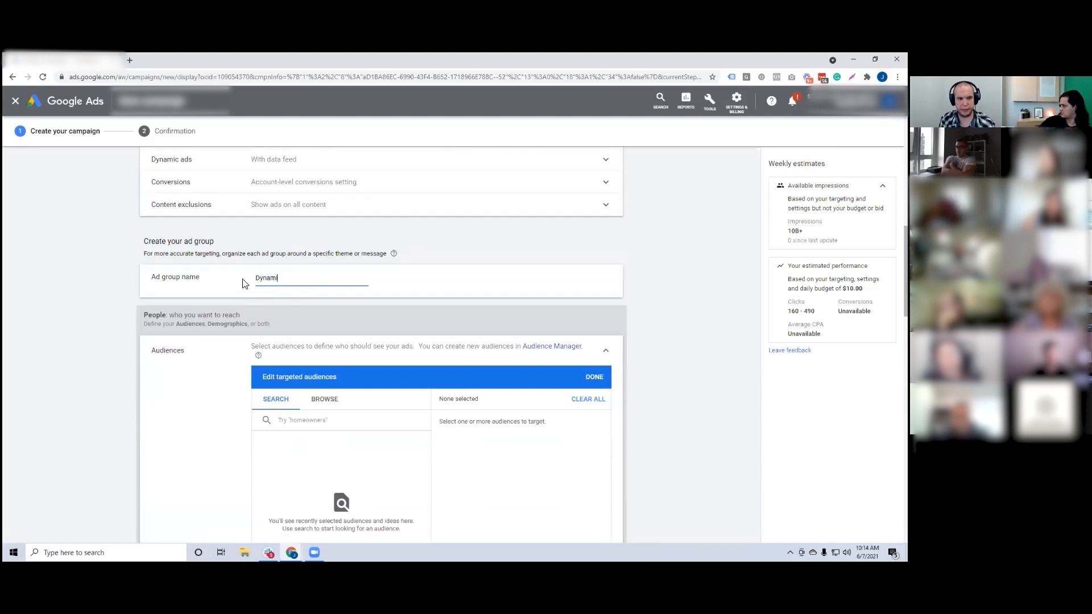
pyautogui.write('c Remarketing Ad Group')
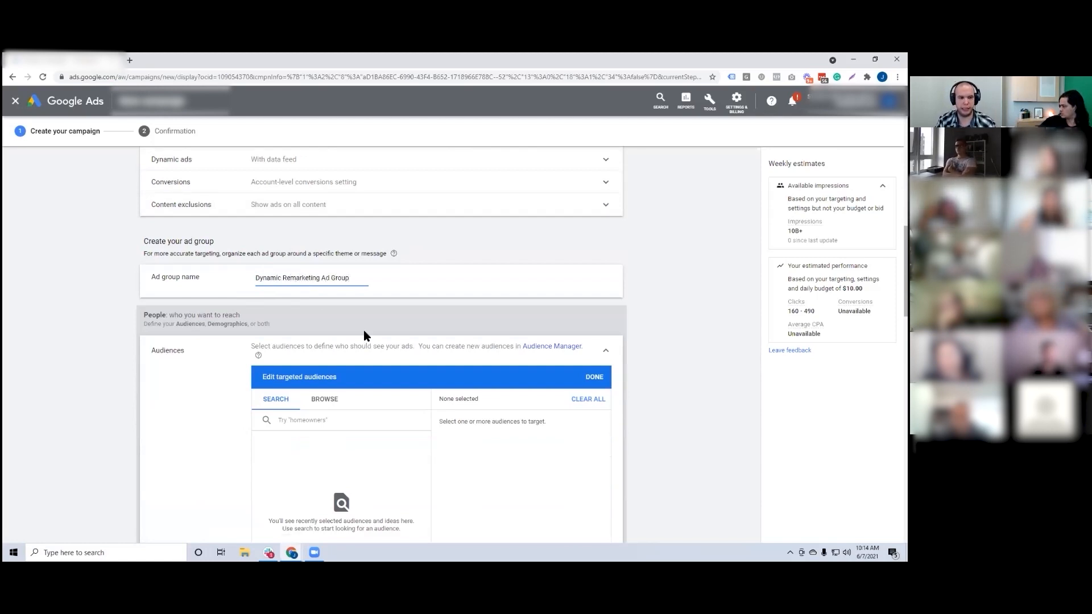
# Step: Browse the audiences by how they have interacted with the business and expand the Website visitors lists
pyautogui.scroll(-2, 352, 324)
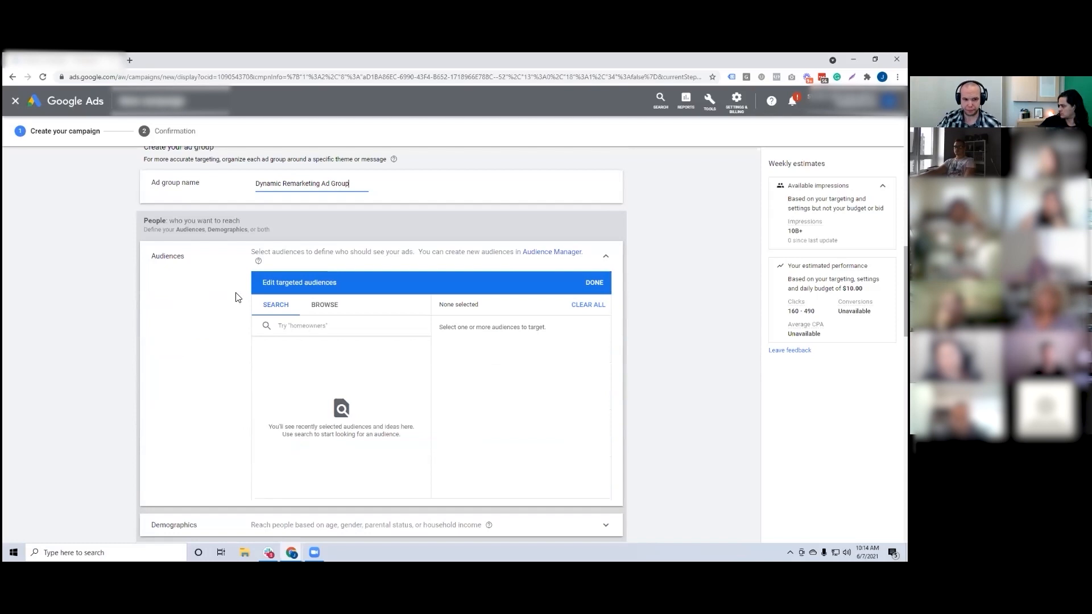
pyautogui.click(327, 305)
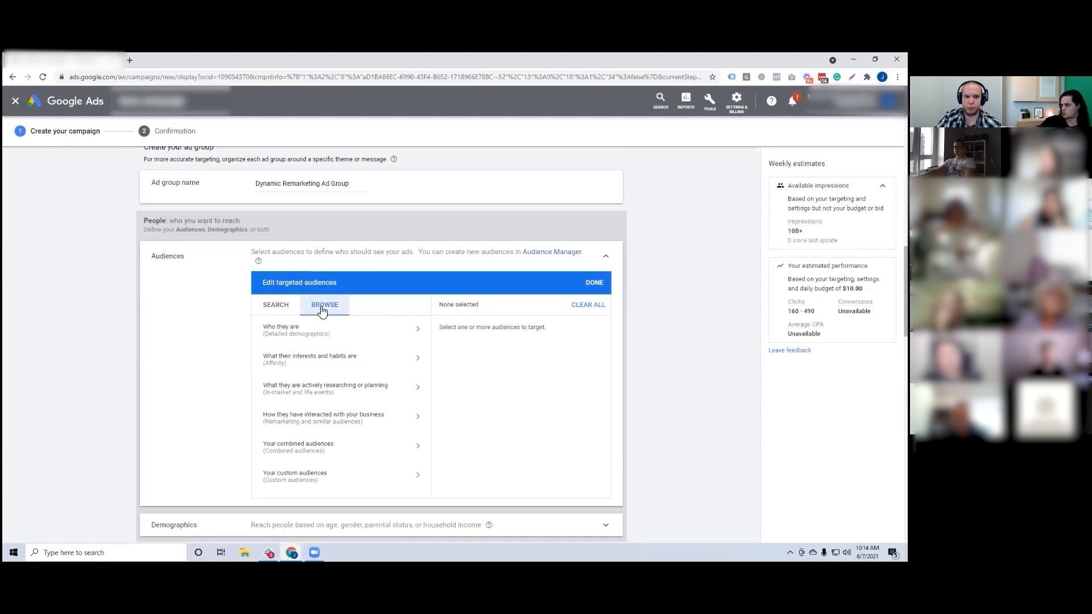
pyautogui.scroll(-1, 322, 310)
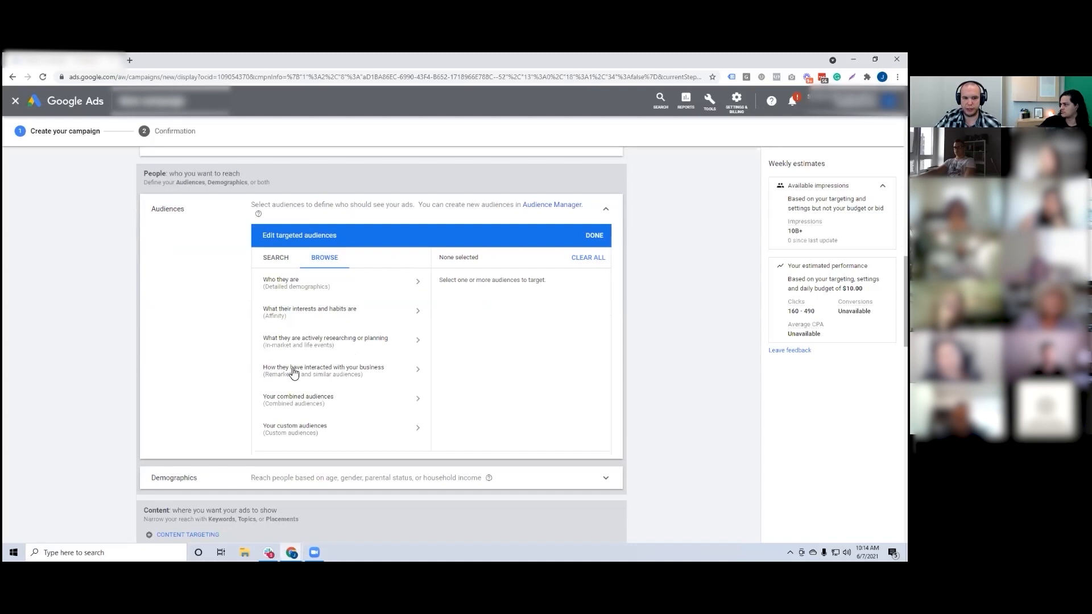
pyautogui.click(342, 373)
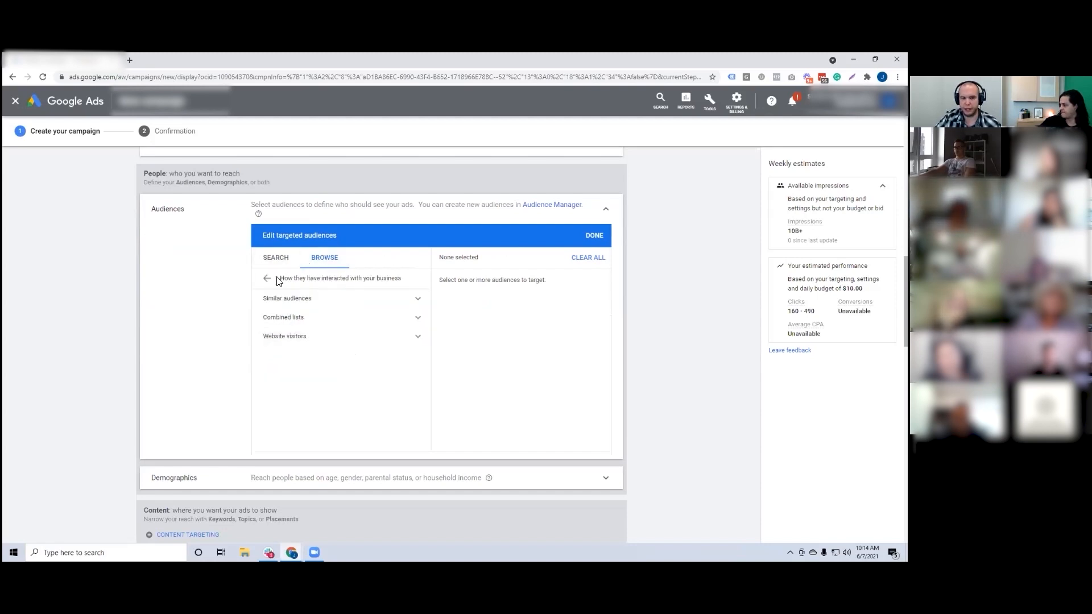
pyautogui.click(271, 339)
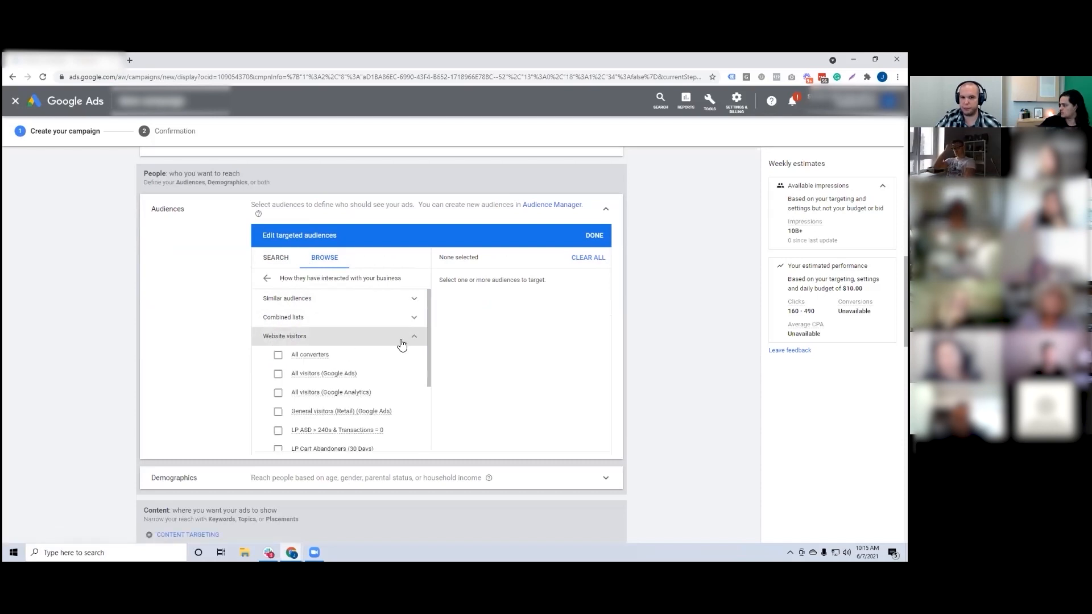
# Step: Add the All visitors (Google Ads) list as the ad group's targeted audience and finish editing the audiences
pyautogui.scroll(-2, 370, 350)
pyautogui.scroll(1, 362, 345)
pyautogui.scroll(1, 353, 350)
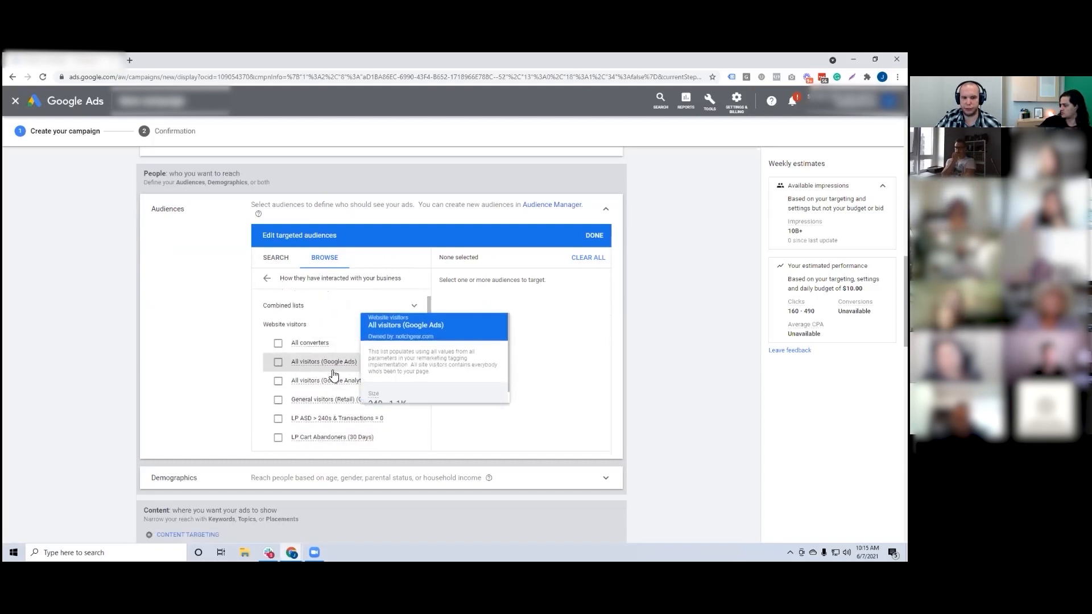
pyautogui.moveTo(351, 387)
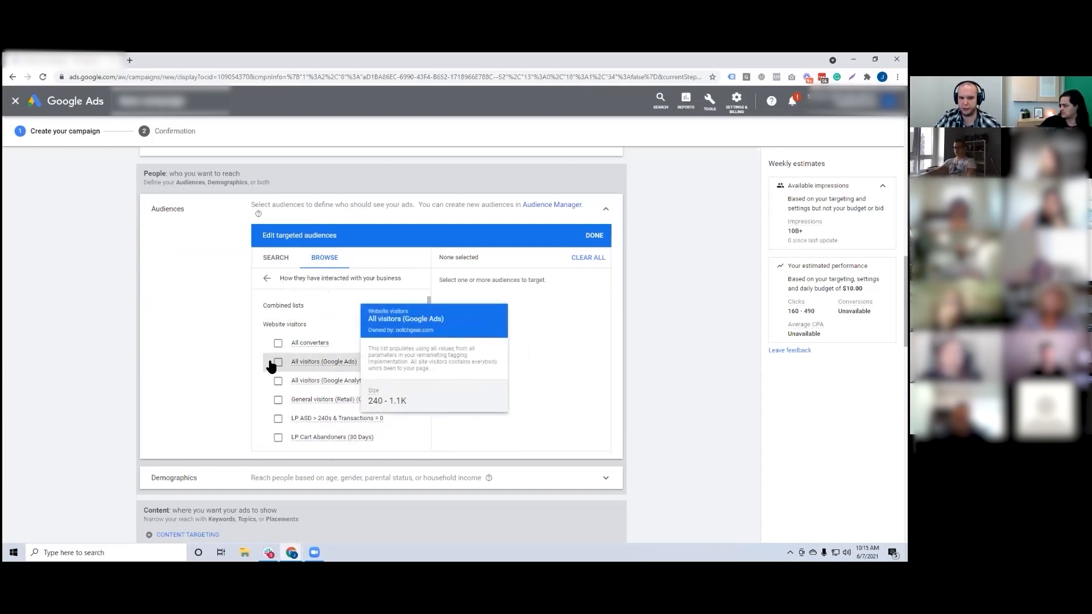
pyautogui.click(302, 364)
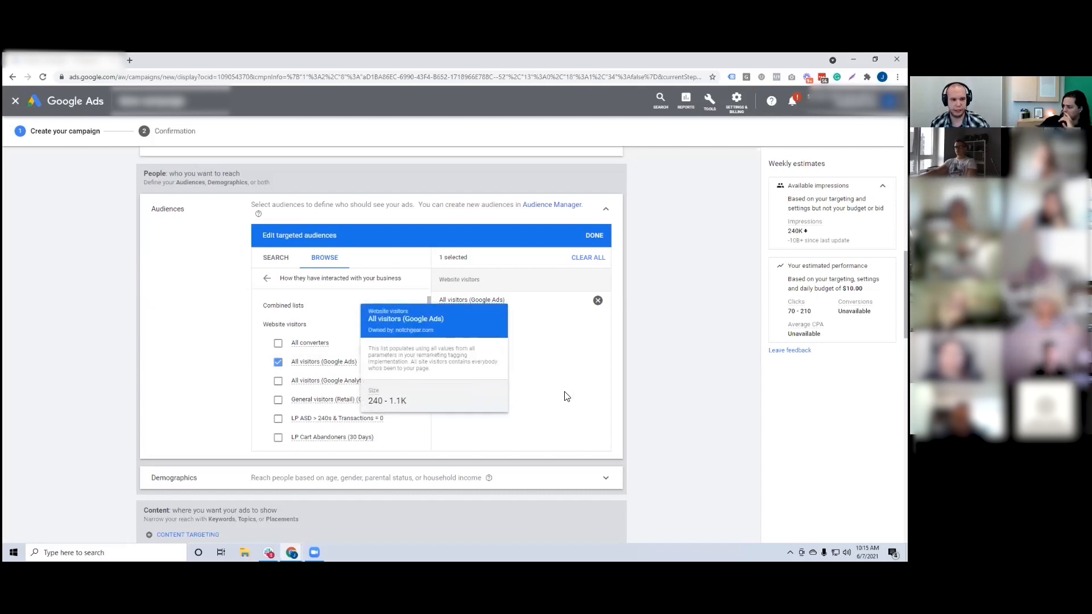
pyautogui.scroll(-1, 558, 408)
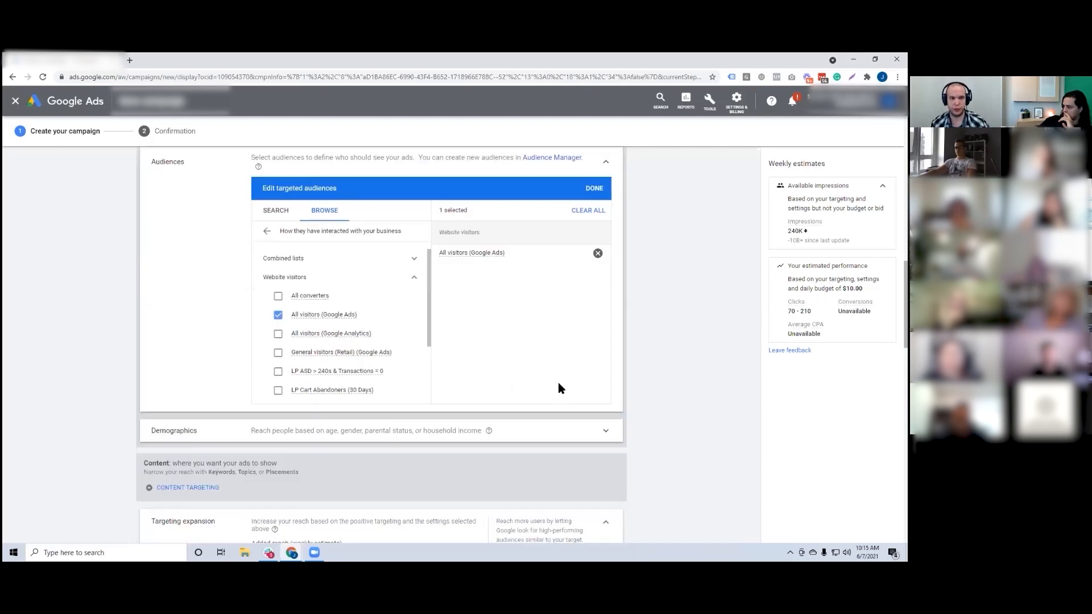
pyautogui.click(595, 189)
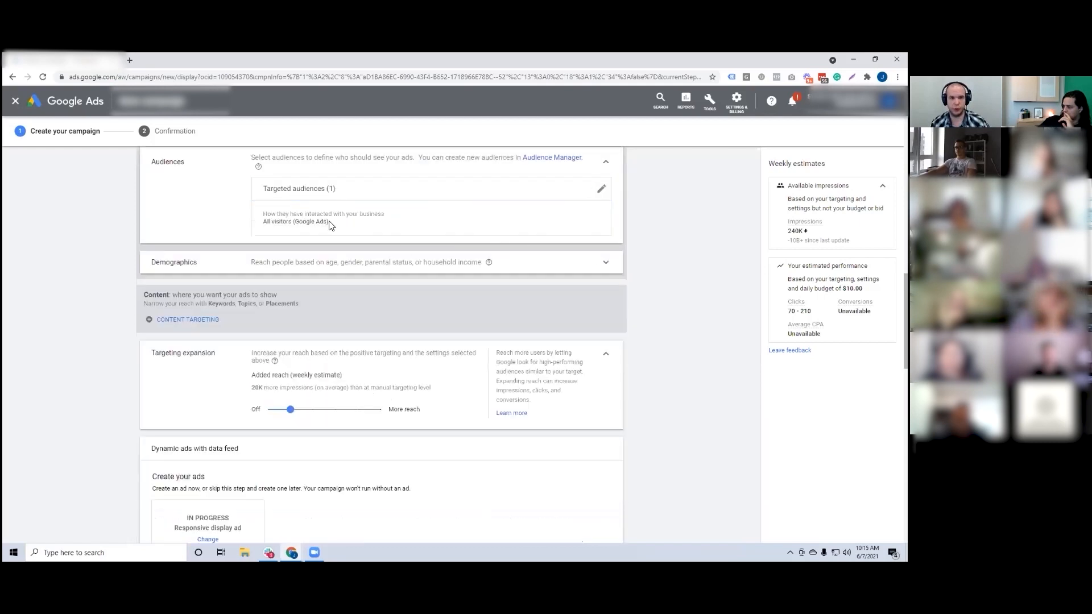
pyautogui.click(601, 189)
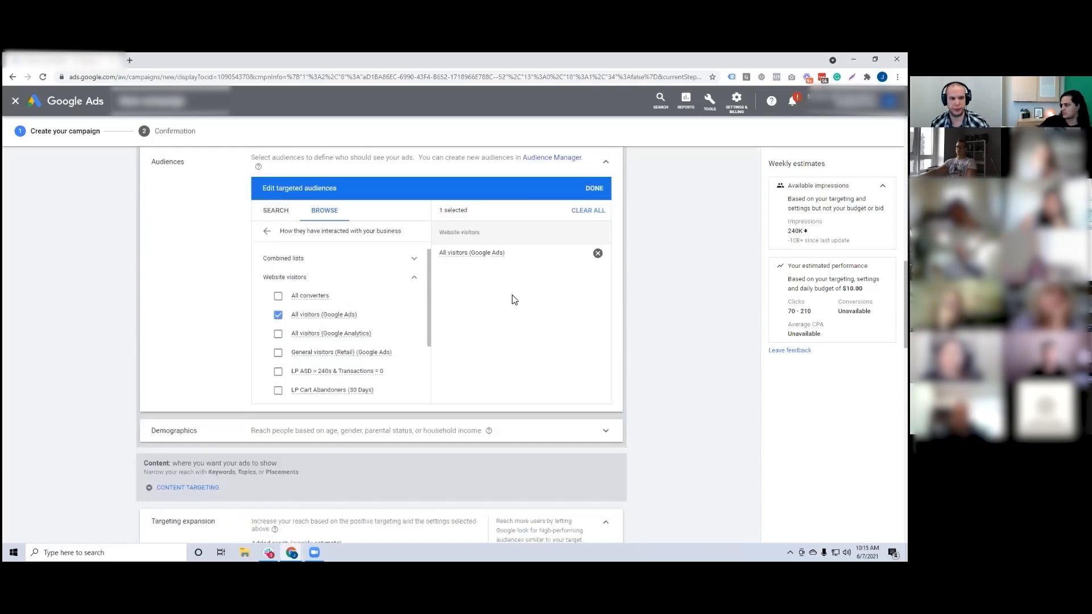
pyautogui.click(594, 188)
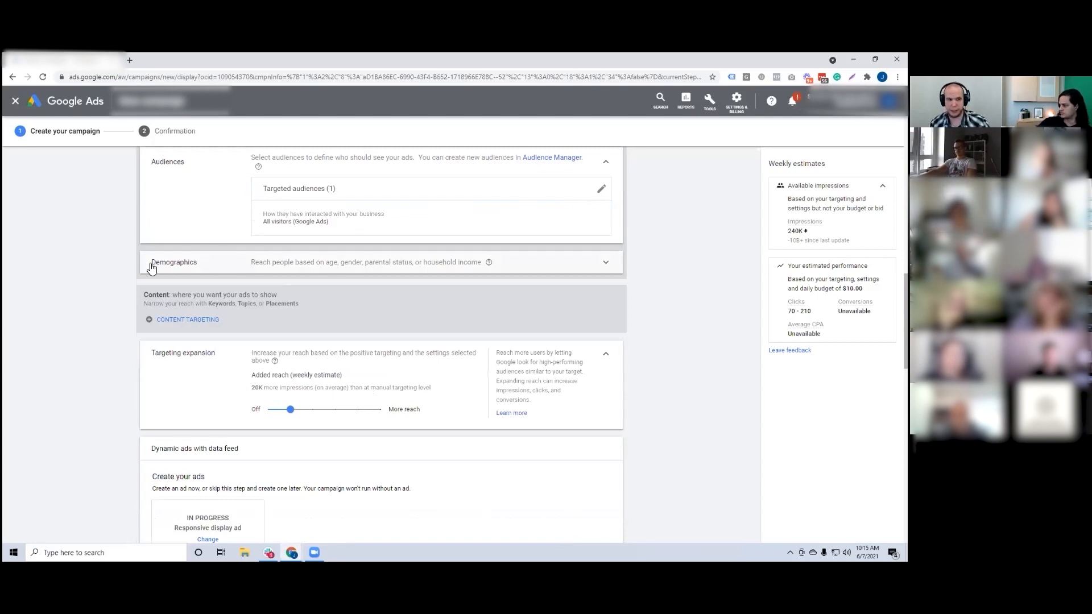
# Step: Expand the Demographics section and review the gender, age, parental status and household income targeting options
pyautogui.click(295, 272)
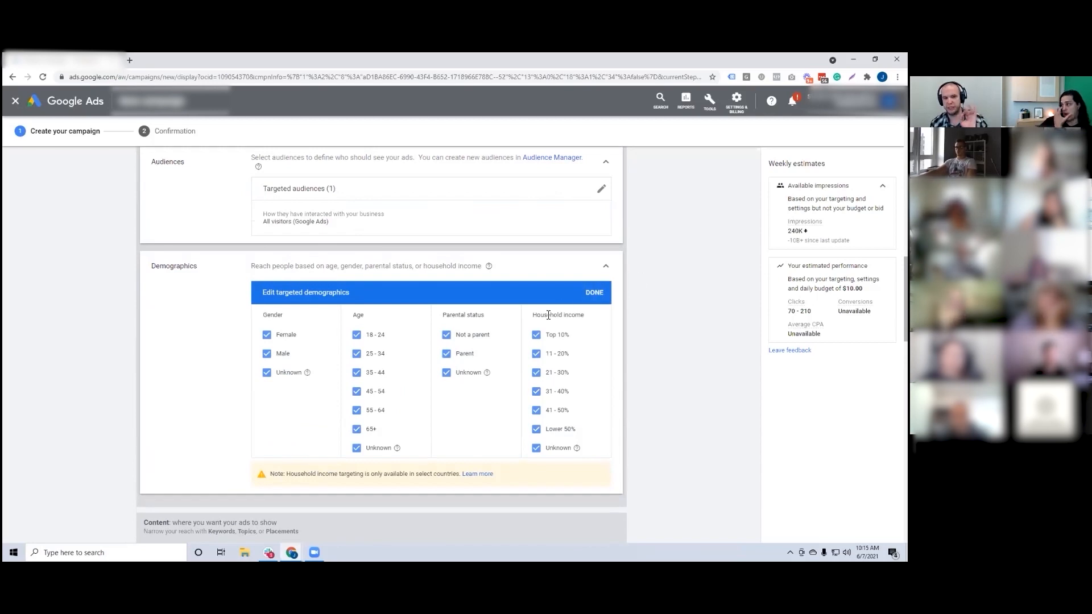
pyautogui.scroll(-1, 523, 317)
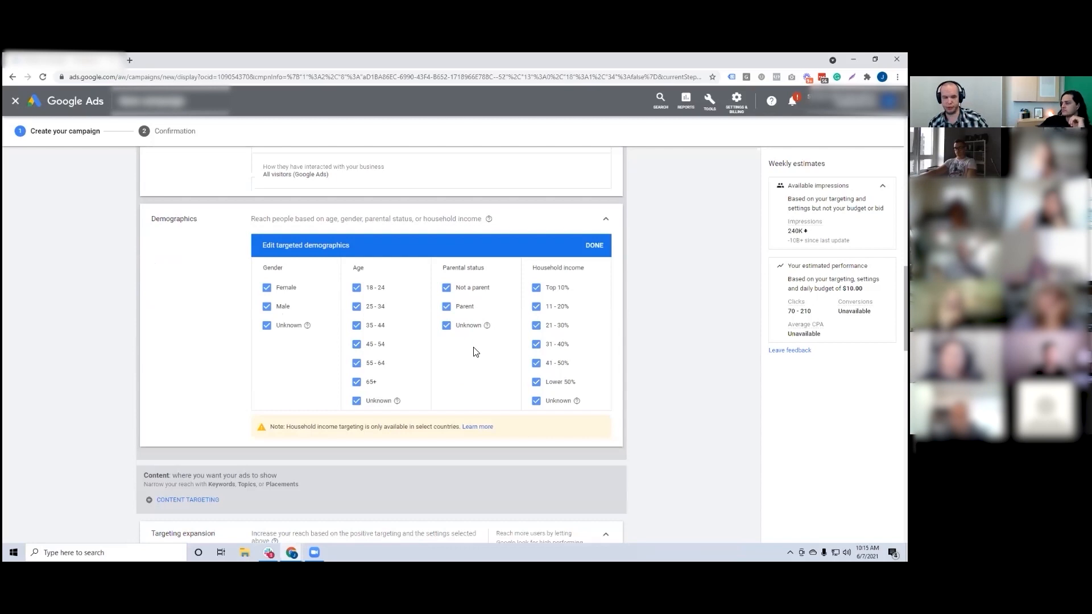
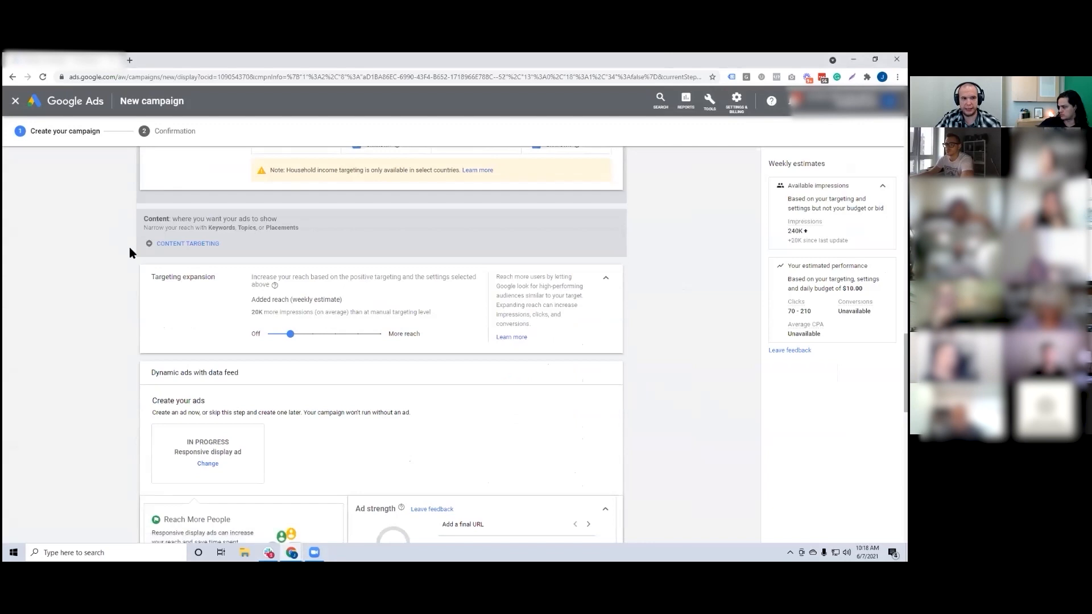
# Step: Set the ad group's targeting expansion to Off
pyautogui.moveTo(154, 277); pyautogui.dragTo(643, 342)
pyautogui.click(669, 340)
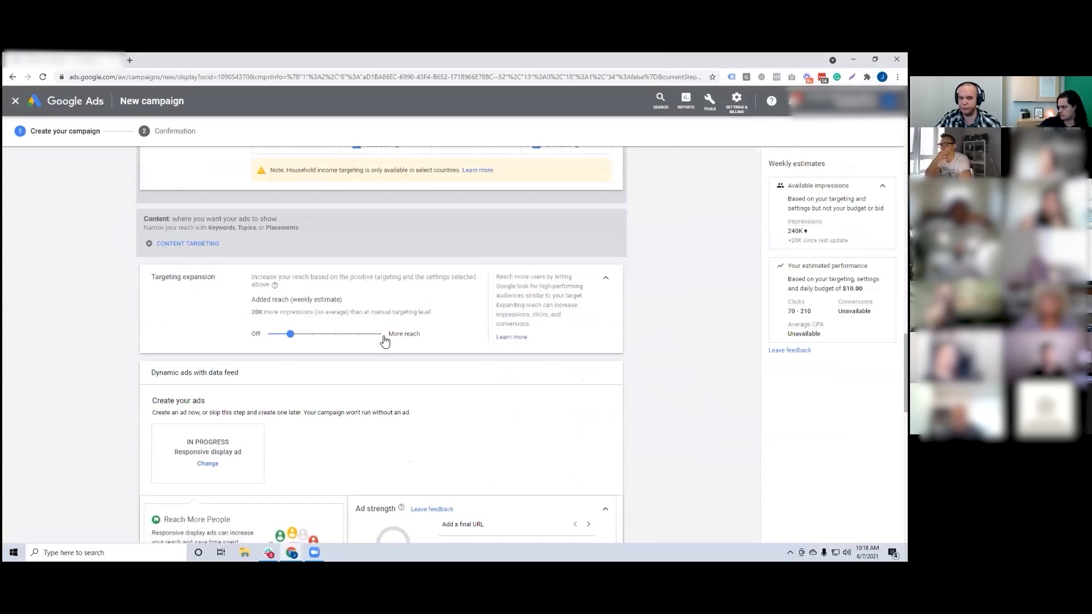
pyautogui.click(292, 338)
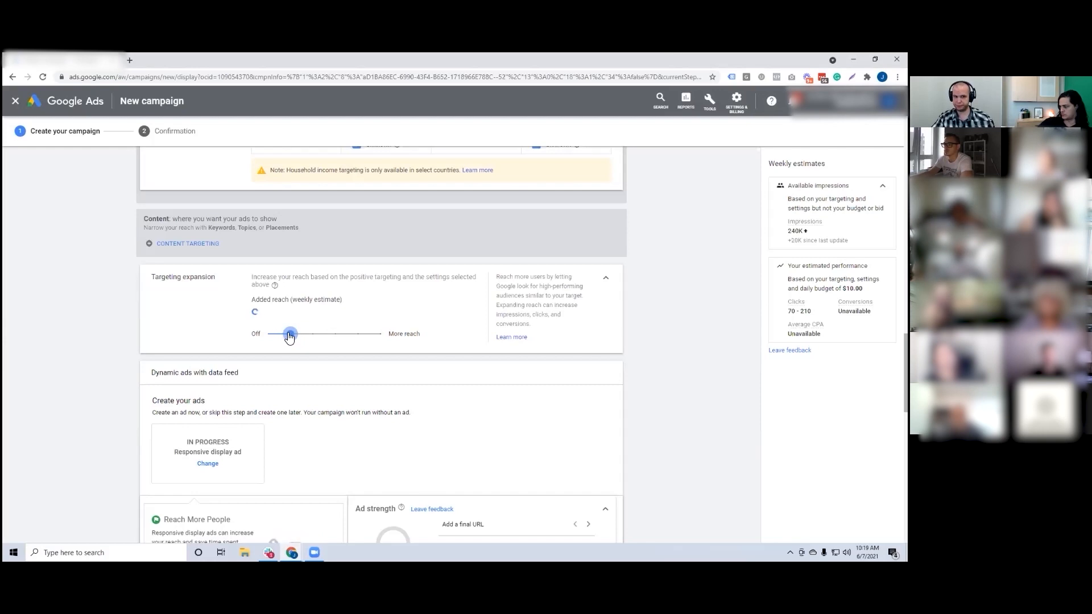
pyautogui.moveTo(286, 338)
pyautogui.mouseDown()
pyautogui.moveTo(263, 339)
pyautogui.moveTo(383, 335)
pyautogui.moveTo(277, 340)
pyautogui.moveTo(291, 340)
pyautogui.mouseUp()
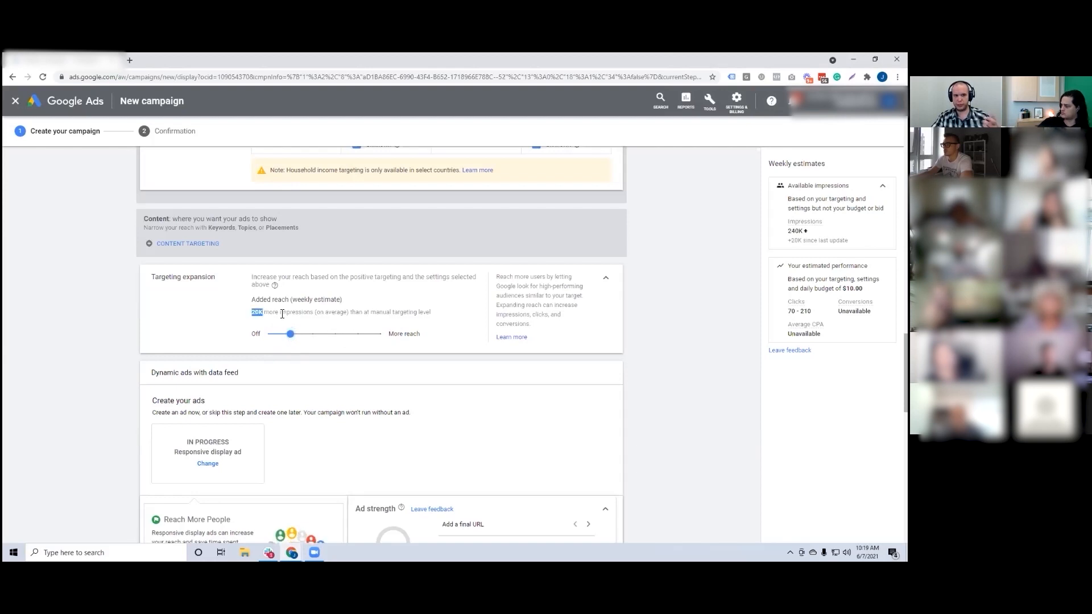
pyautogui.moveTo(269, 312); pyautogui.dragTo(307, 314)
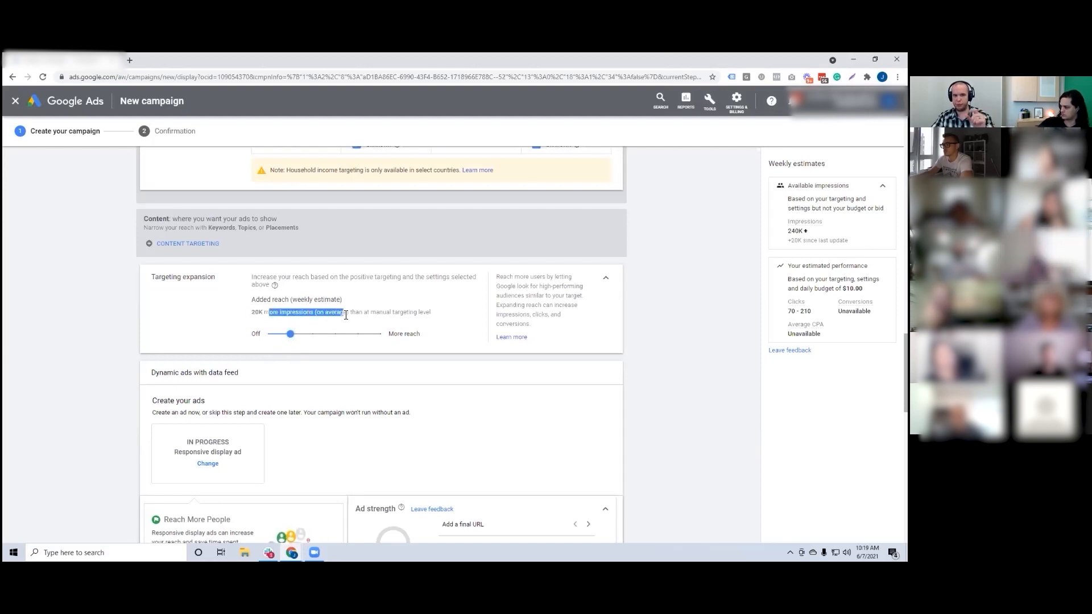
pyautogui.click(424, 315)
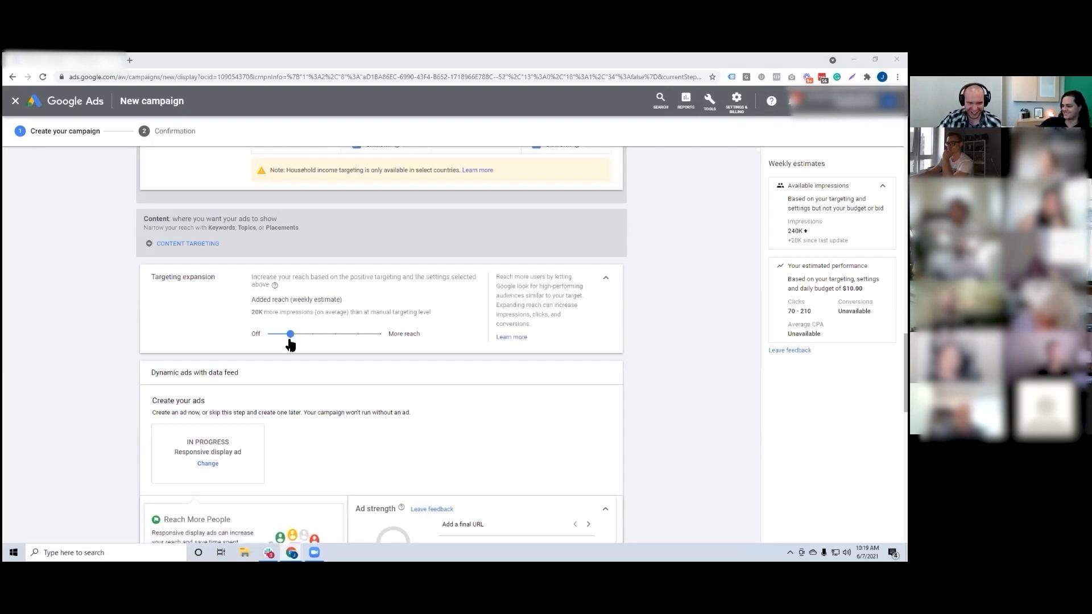
pyautogui.moveTo(293, 338); pyautogui.dragTo(265, 345)
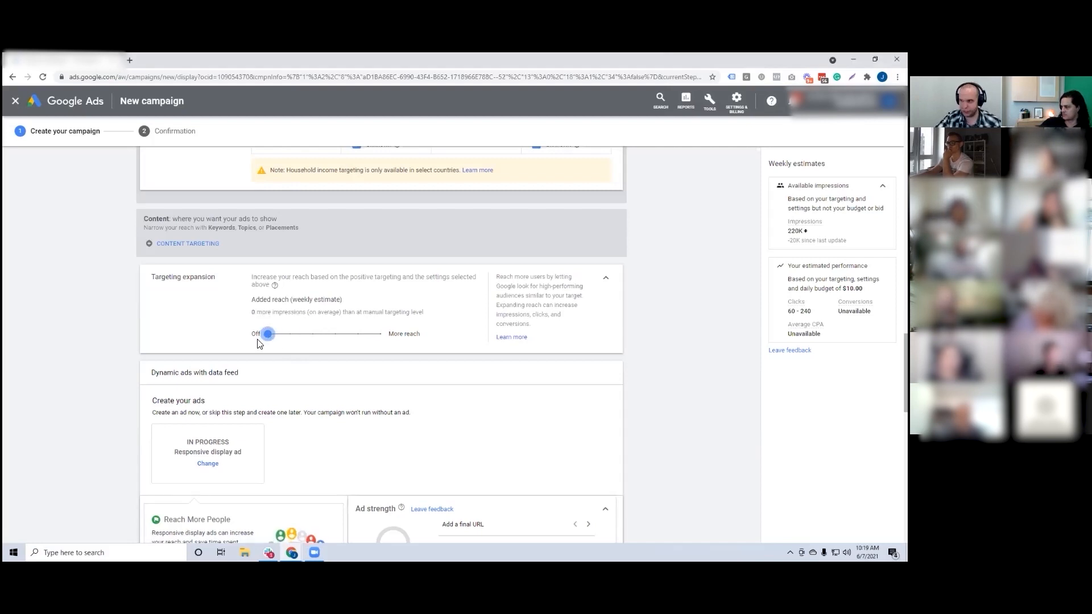
# Step: Enter purposefulbaskets.com as the final URL of the responsive display ad
pyautogui.scroll(-3, 383, 316)
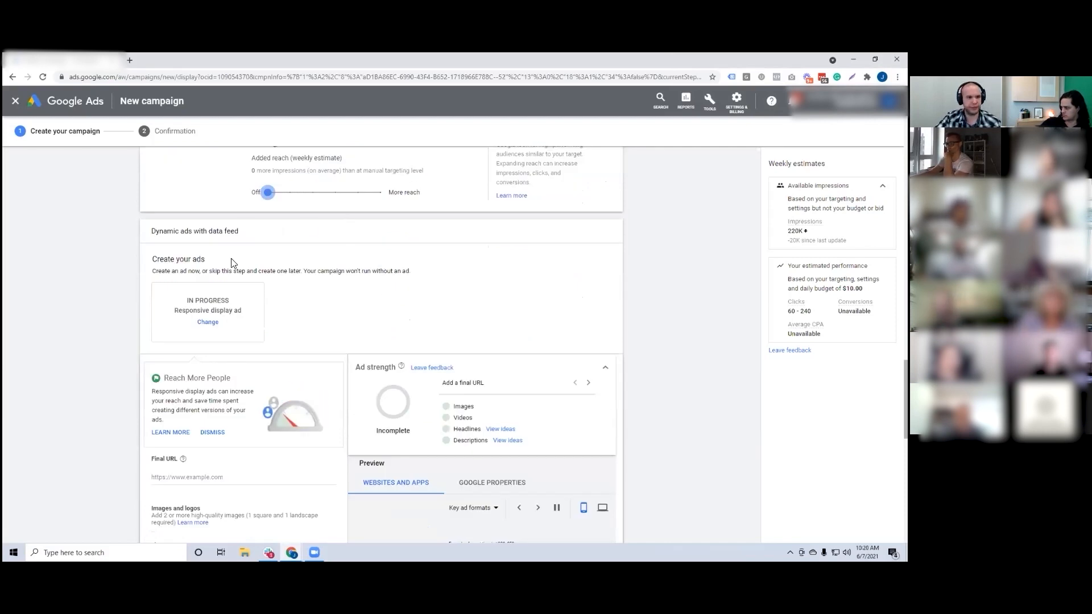
pyautogui.scroll(-3, 231, 262)
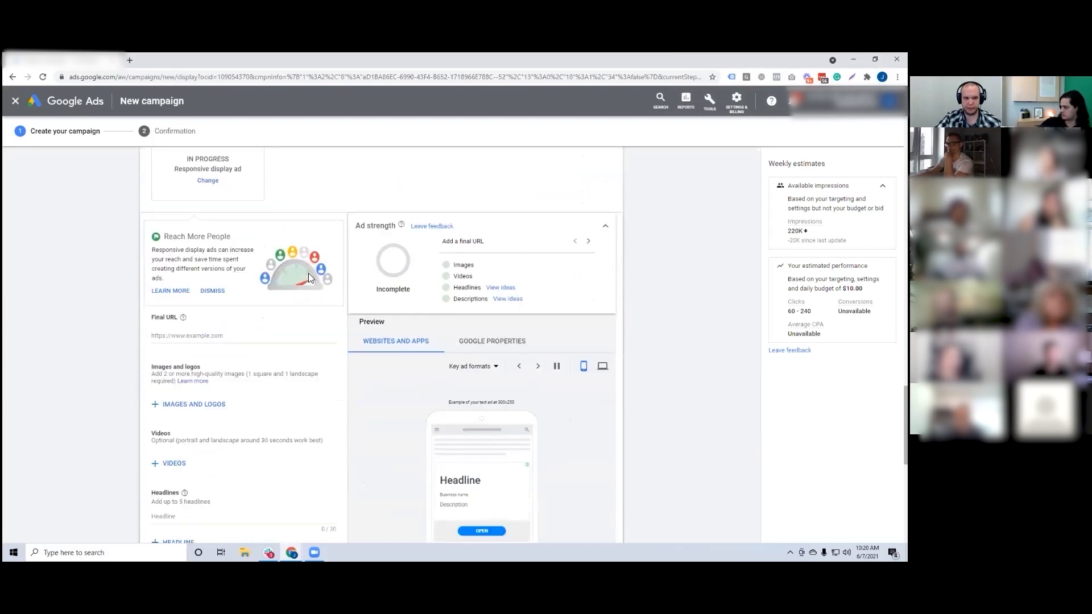
pyautogui.scroll(-1, 263, 252)
pyautogui.click(187, 291)
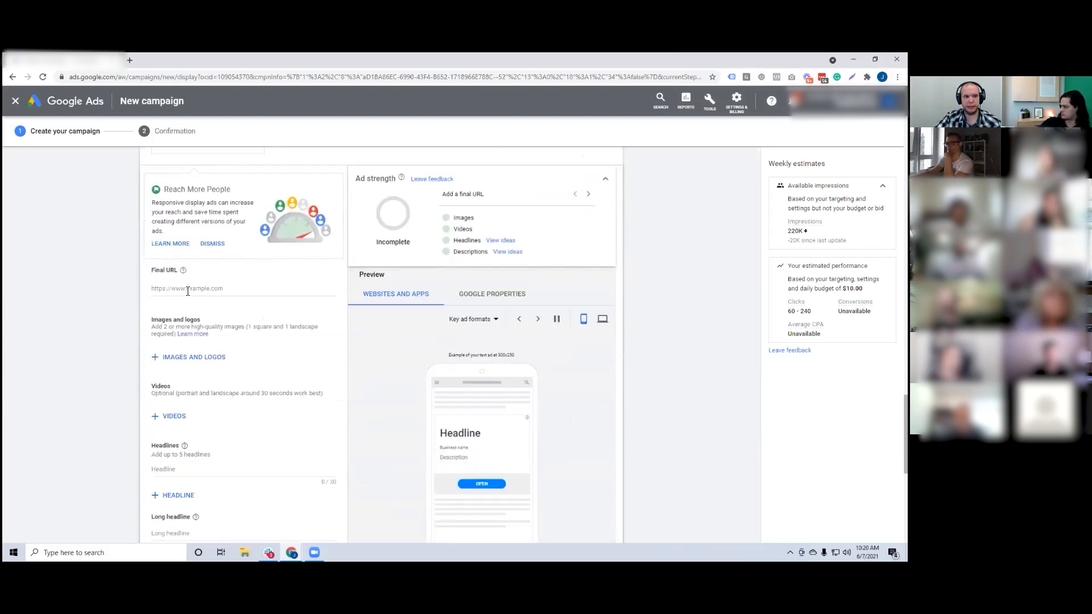
pyautogui.scroll(-1, 193, 293)
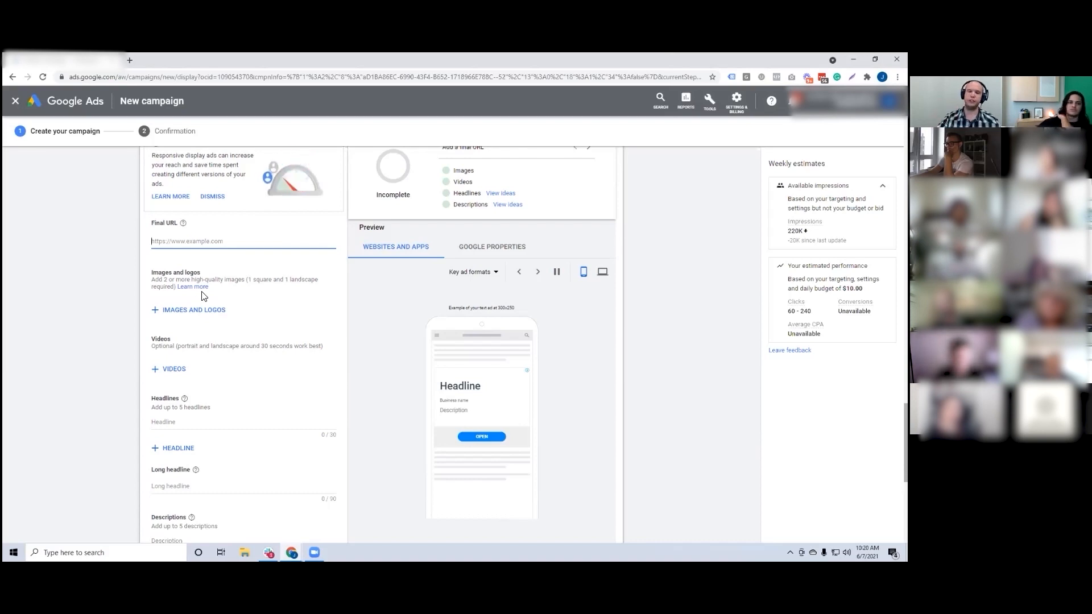
pyautogui.scroll(-1, 250, 267)
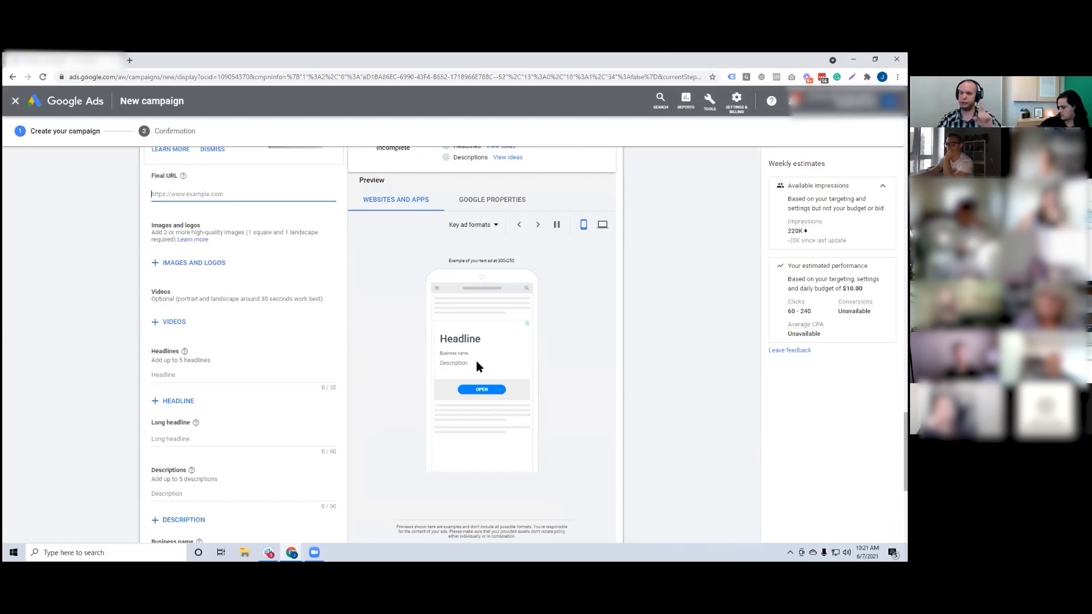
pyautogui.scroll(1, 188, 263)
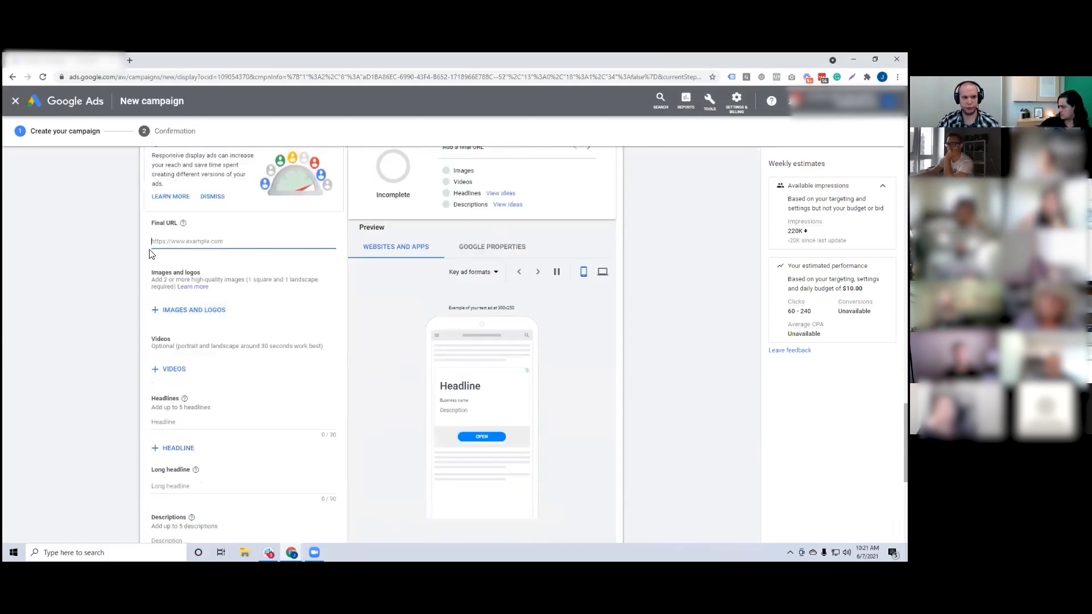
pyautogui.write('purpose')
pyautogui.press('BackSpace')
pyautogui.press('BackSpace')
pyautogui.press('BackSpace')
pyautogui.press('BackSpace')
pyautogui.press('BackSpace')
pyautogui.press('BackSpace')
pyautogui.press('BackSpace')
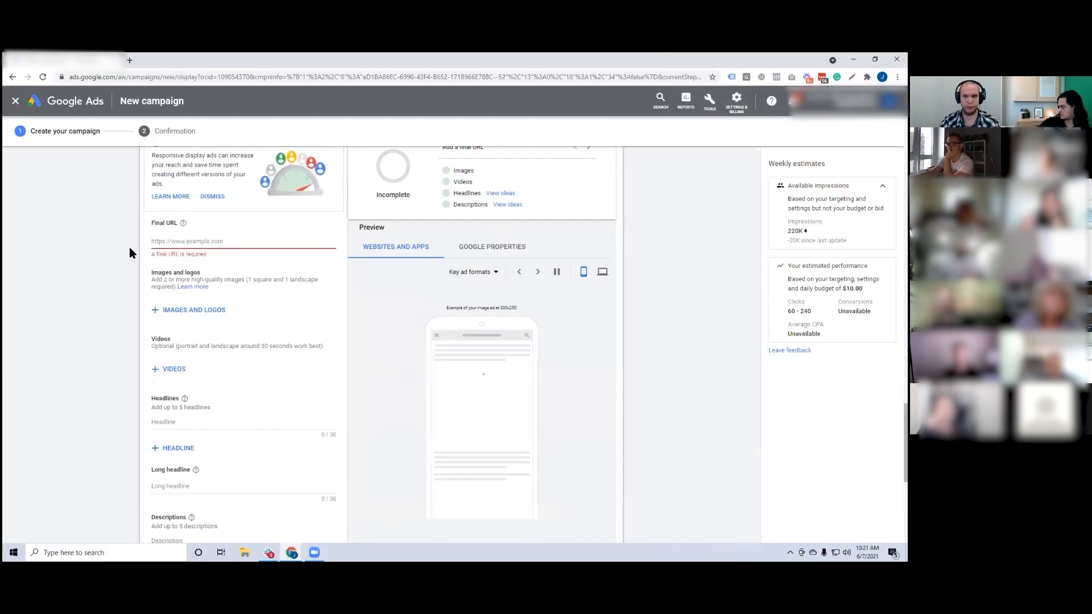
pyautogui.write('purposefull')
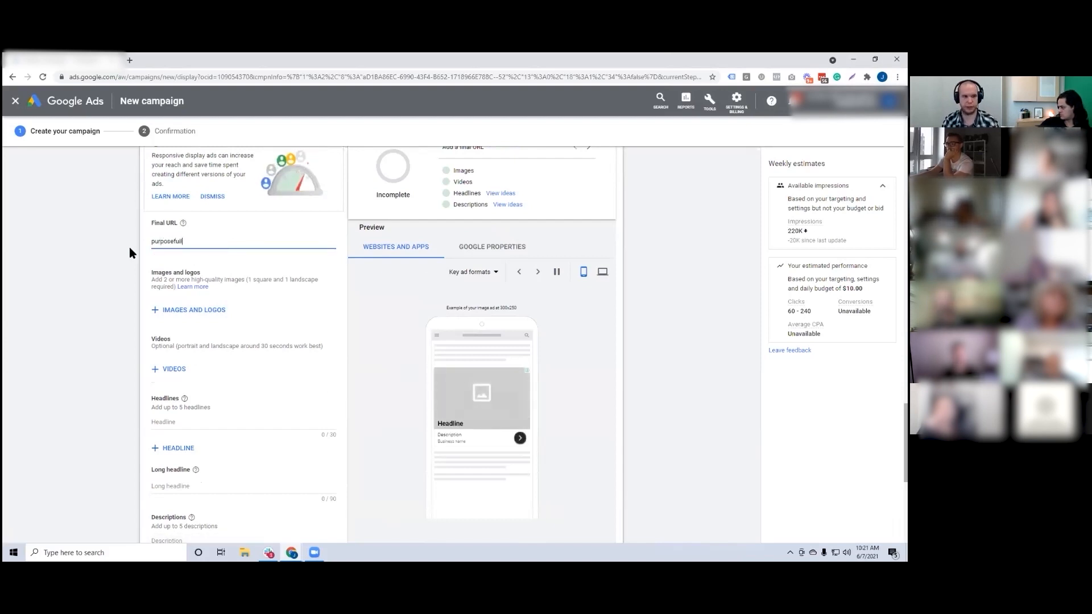
pyautogui.press('BackSpace')
pyautogui.write('baskets.com')
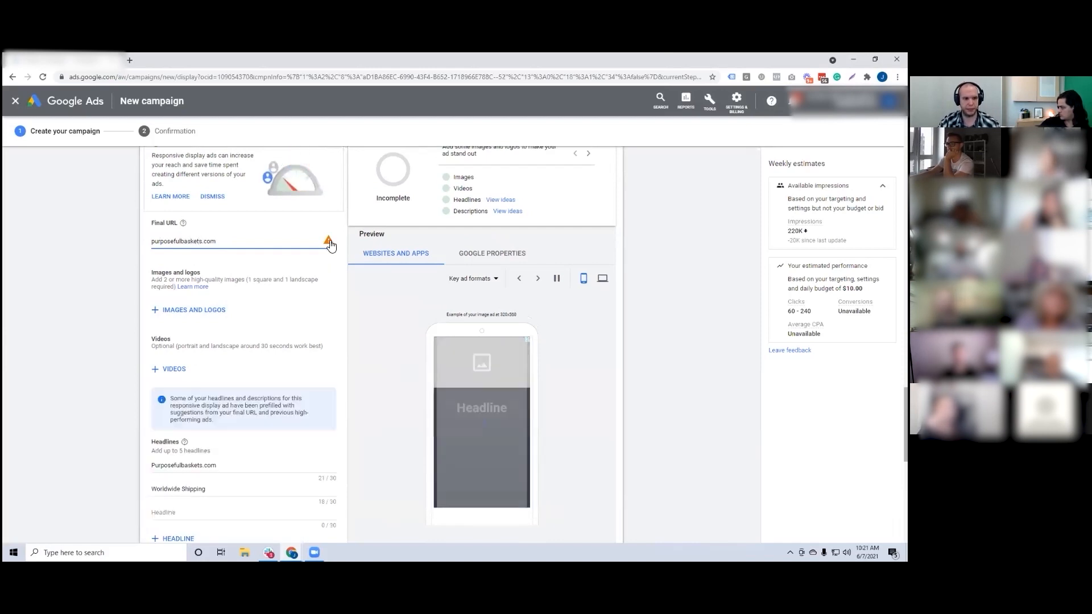
# Step: Copy the final URL, open that site in a new browser tab and copy its full address
pyautogui.moveTo(330, 244)
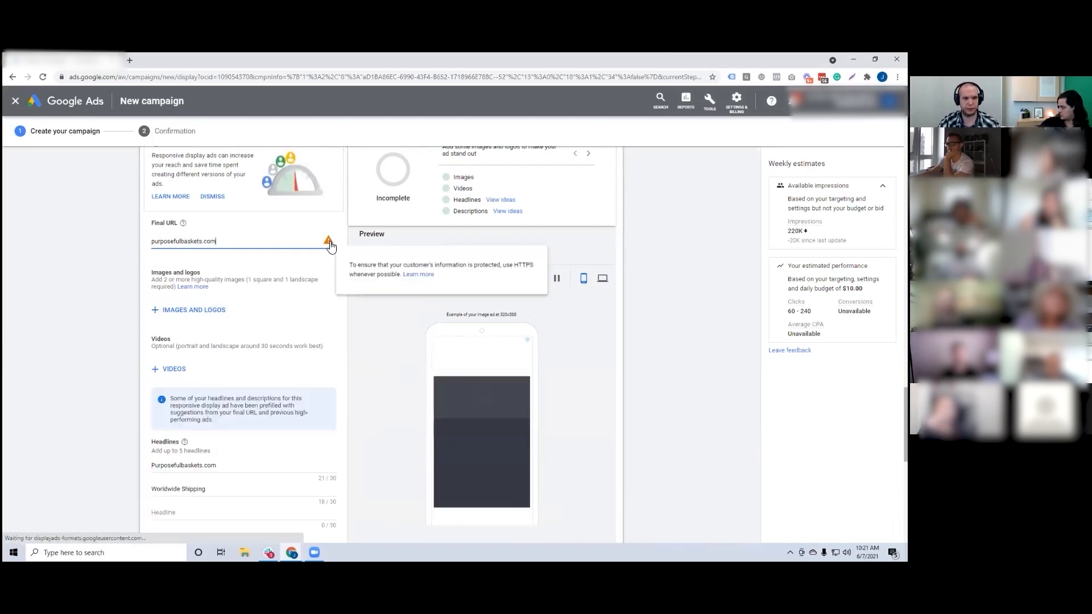
pyautogui.doubleClick(179, 241)
pyautogui.tripleClick(178, 241)
pyautogui.hotkey('ctrl', 'c')
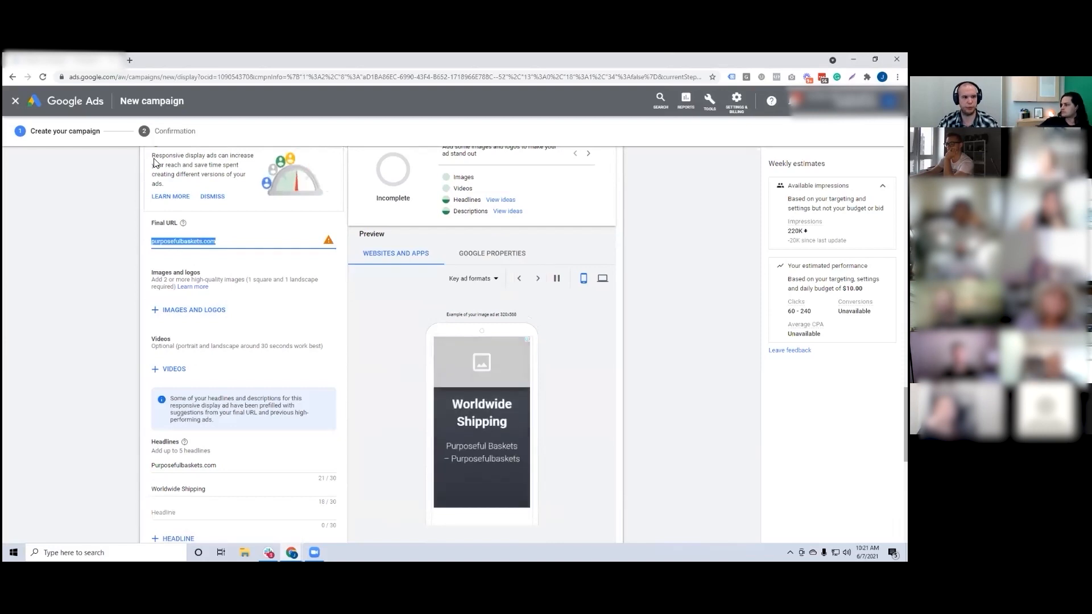
pyautogui.click(133, 61)
pyautogui.hotkey('ctrl', 'v')
pyautogui.press('Return')
pyautogui.click(133, 76)
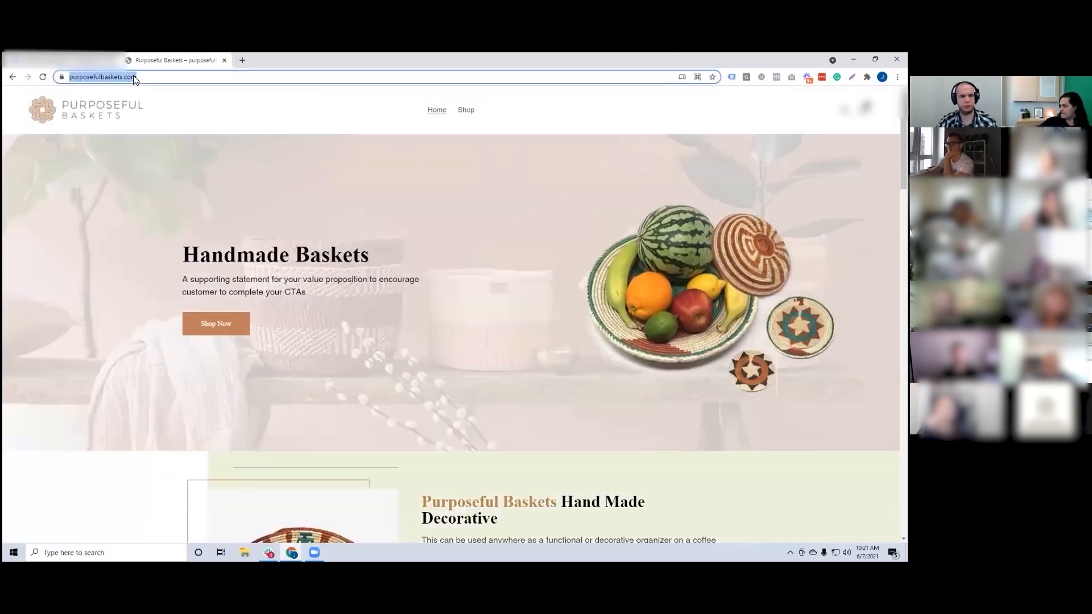
pyautogui.click(62, 58)
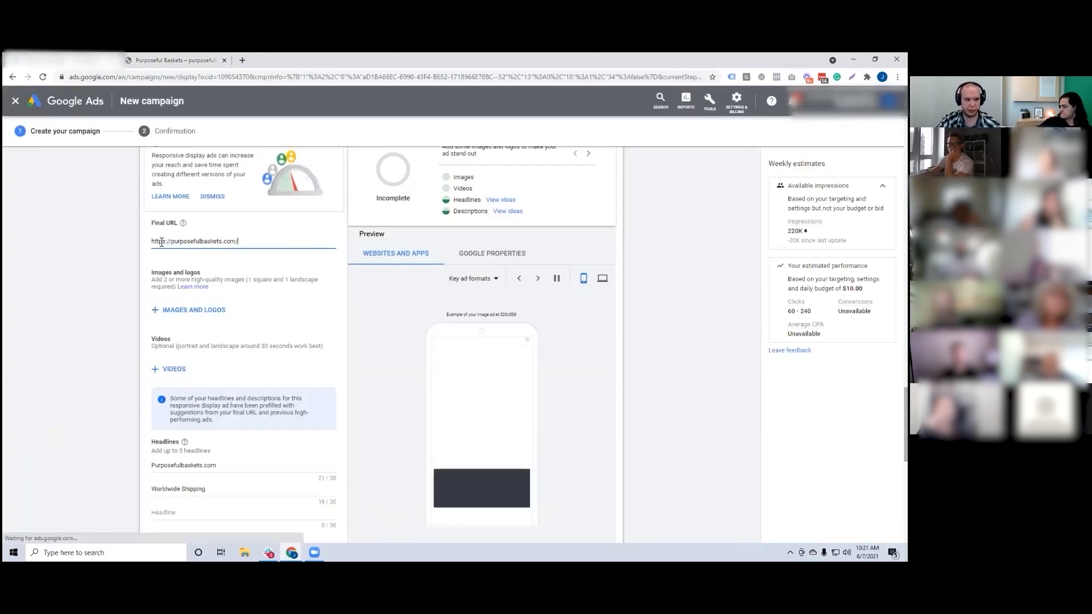
pyautogui.moveTo(151, 242); pyautogui.dragTo(174, 244)
pyautogui.click(261, 243)
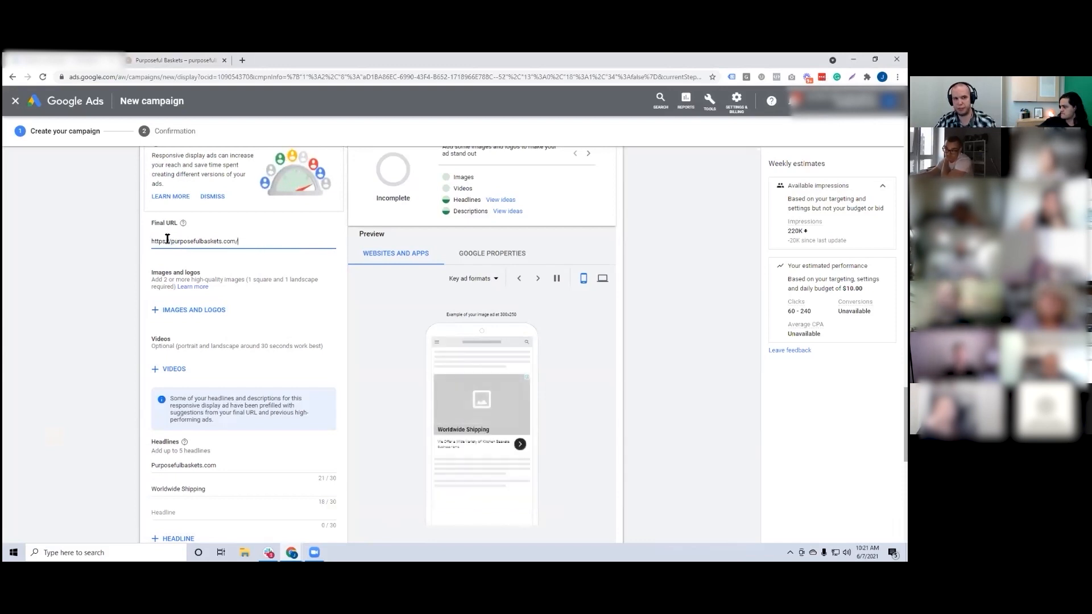
pyautogui.write('s')
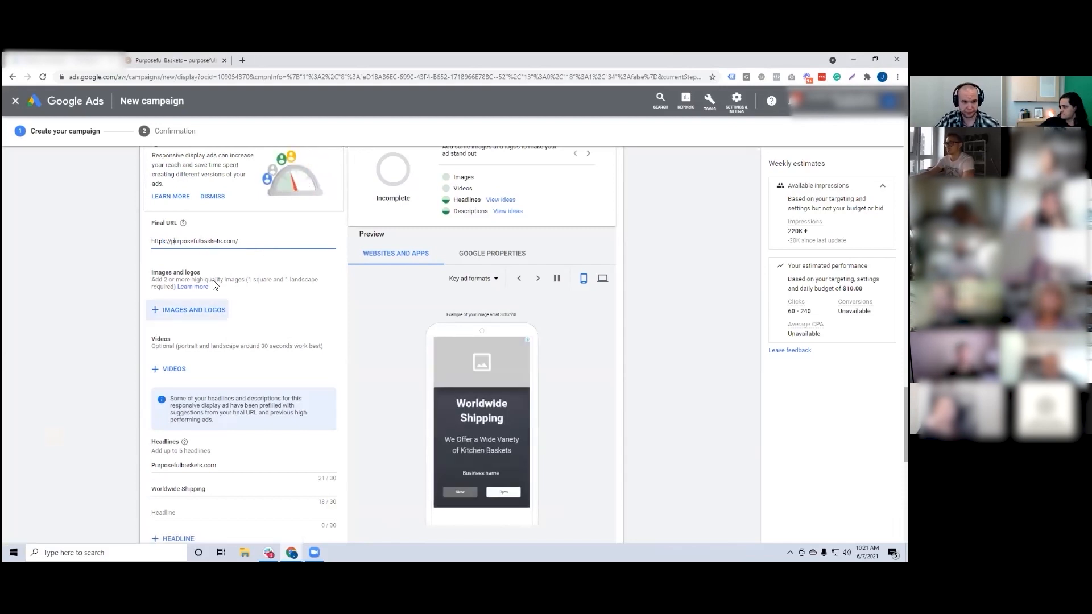
# Step: Add the scanned website image of the basket holding remote controls to the ad in the 1:1 ratio
pyautogui.scroll(-1, 213, 302)
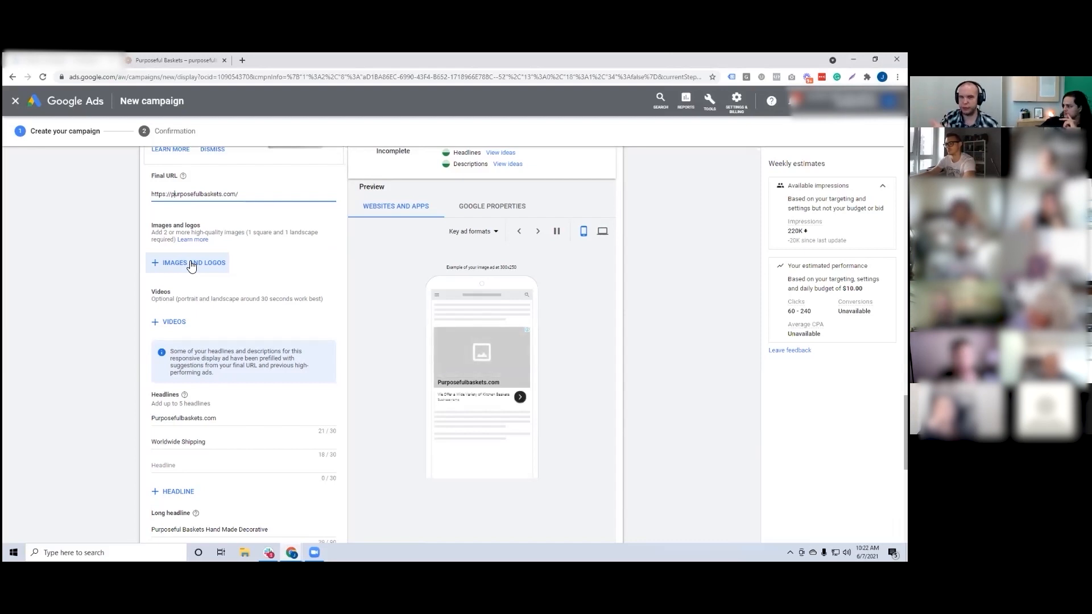
pyautogui.click(192, 267)
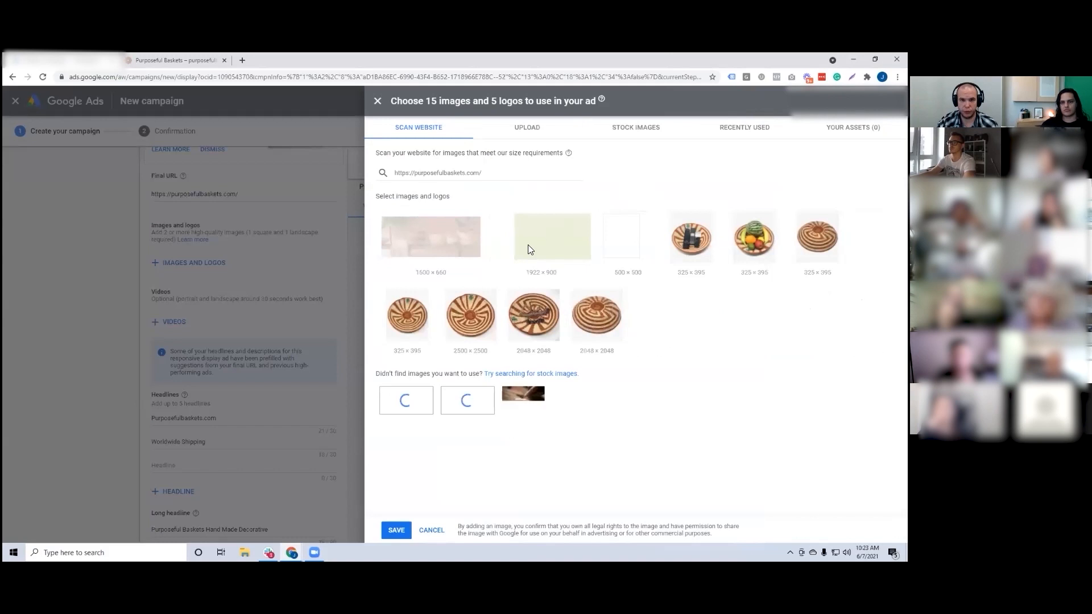
pyautogui.click(449, 241)
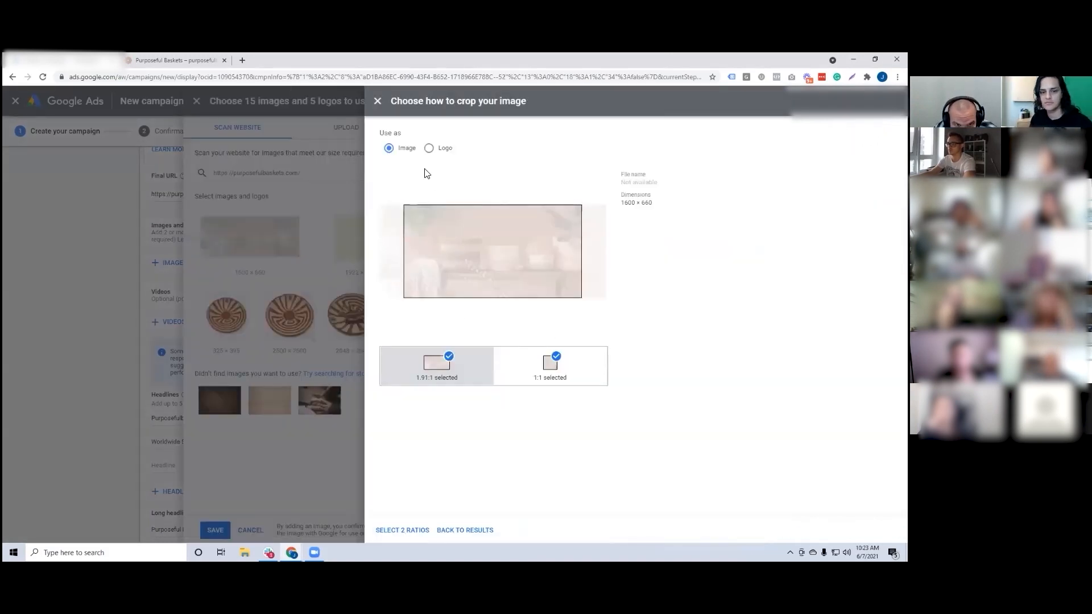
pyautogui.click(377, 102)
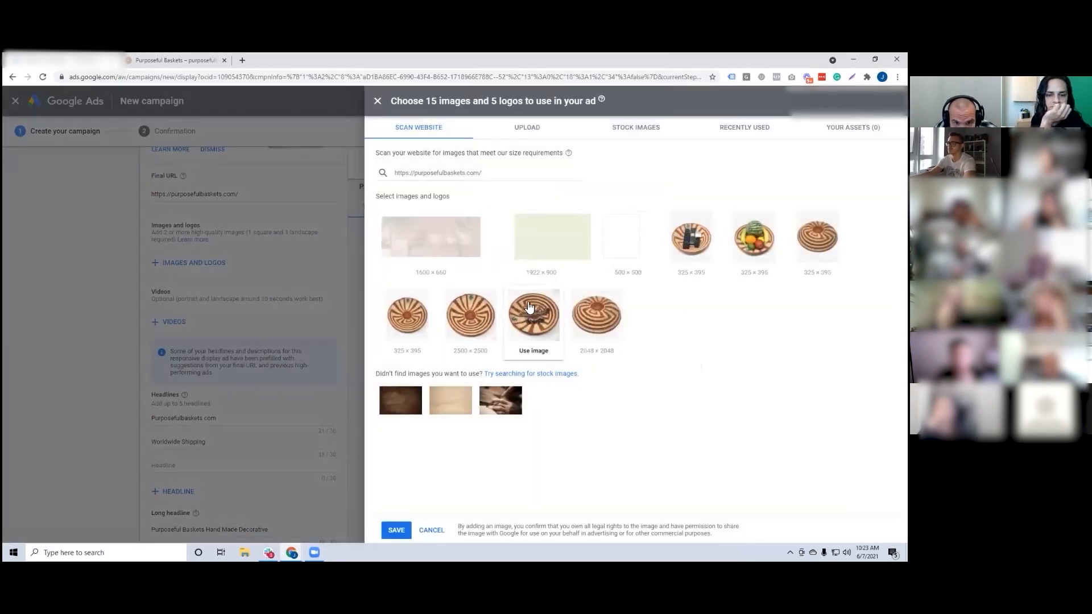
pyautogui.click(532, 313)
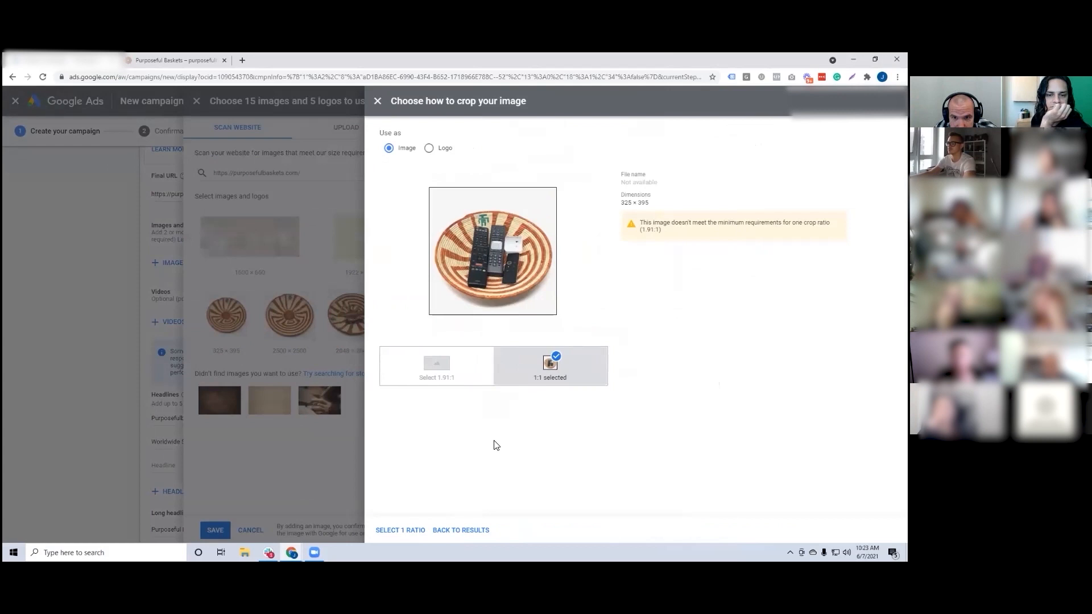
pyautogui.click(413, 530)
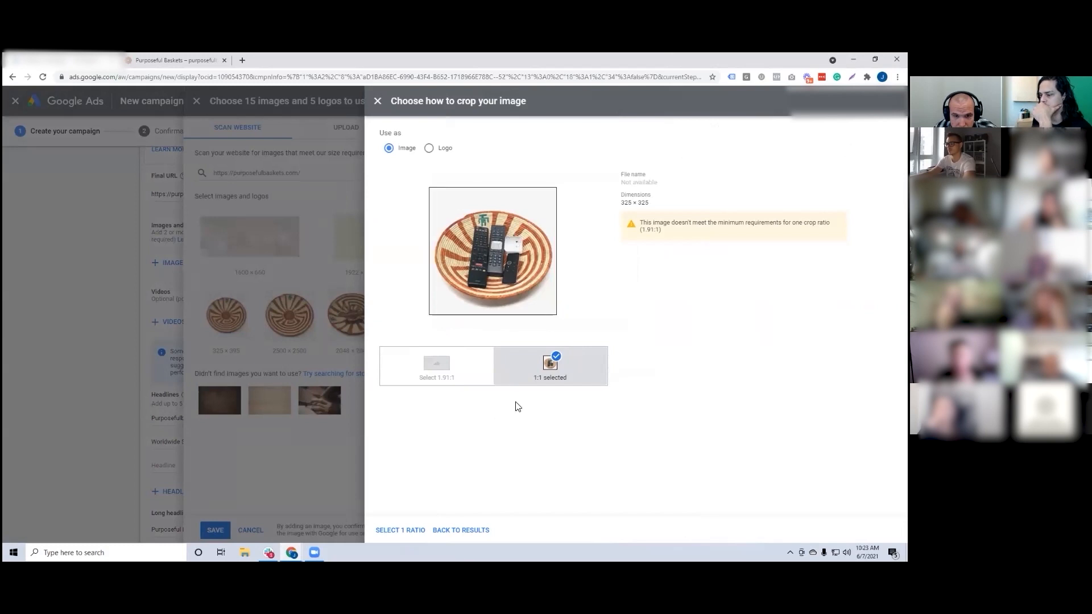
pyautogui.click(378, 101)
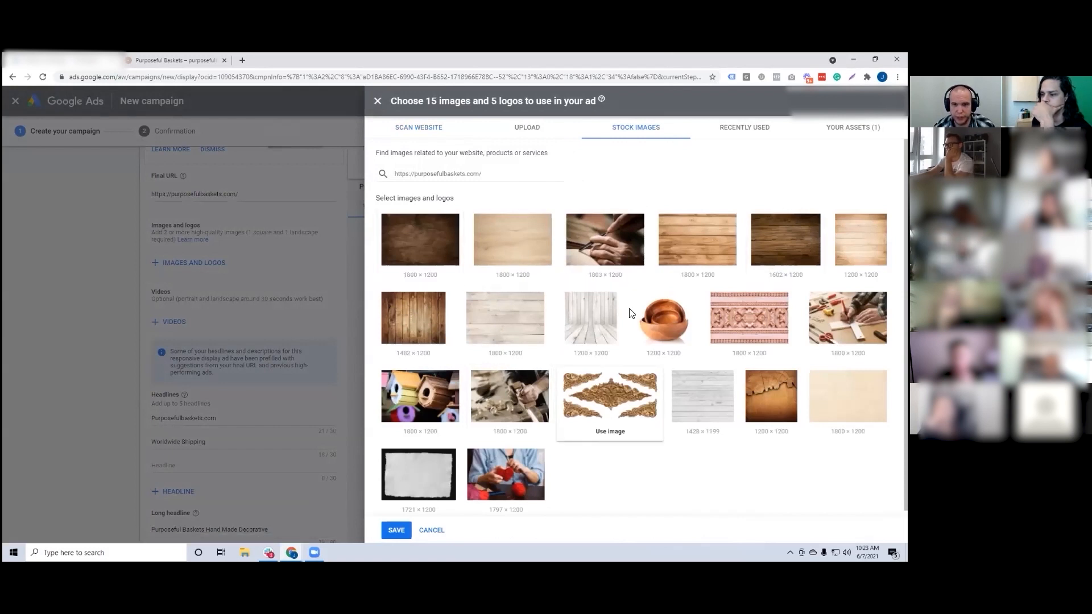
# Step: Add the stock image of hands carving wood in both ratios, with the 1.91:1 crop moved to the image's lower edge
pyautogui.click(612, 254)
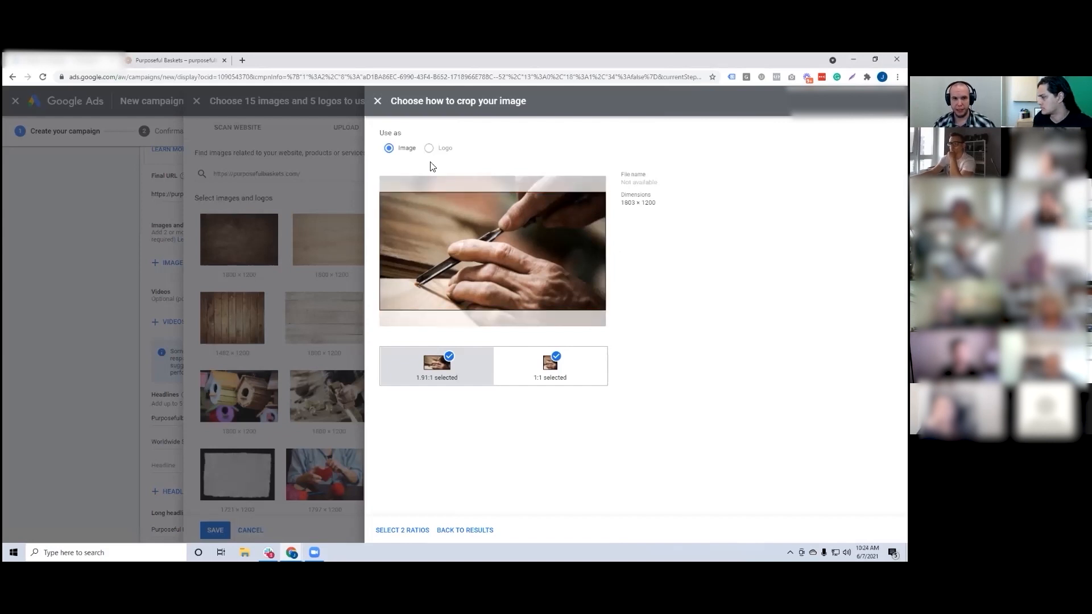
pyautogui.moveTo(489, 241)
pyautogui.mouseDown()
pyautogui.moveTo(484, 260)
pyautogui.moveTo(484, 245)
pyautogui.mouseUp()
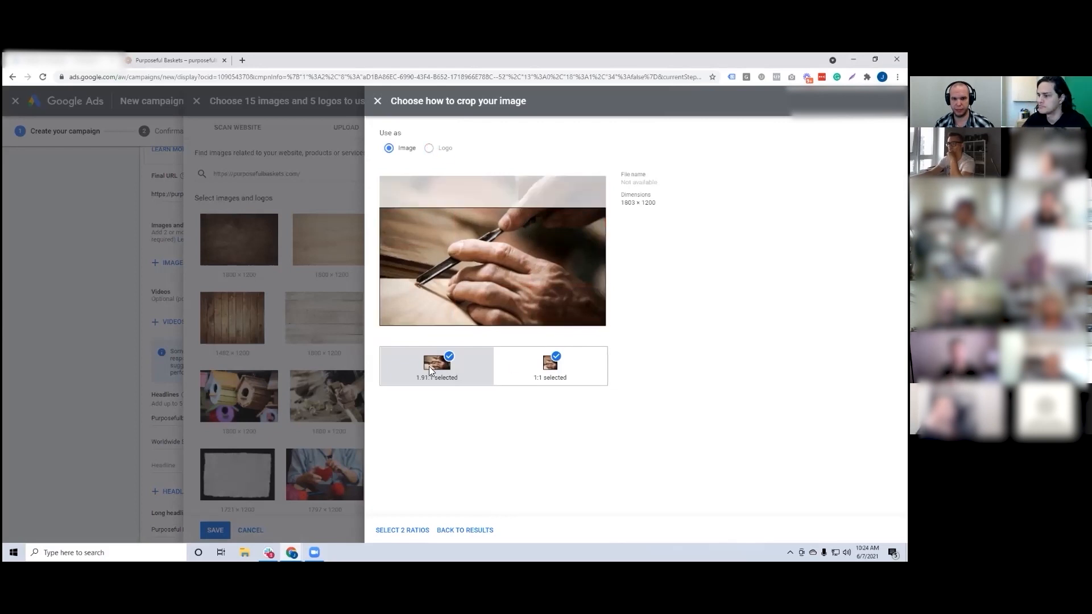
pyautogui.click(399, 532)
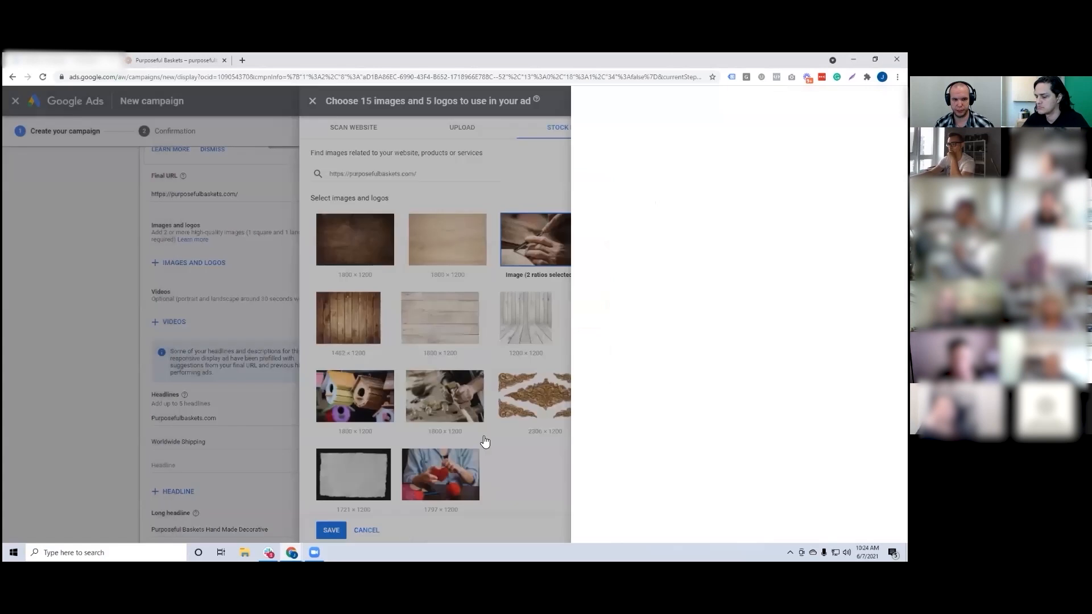
pyautogui.click(661, 333)
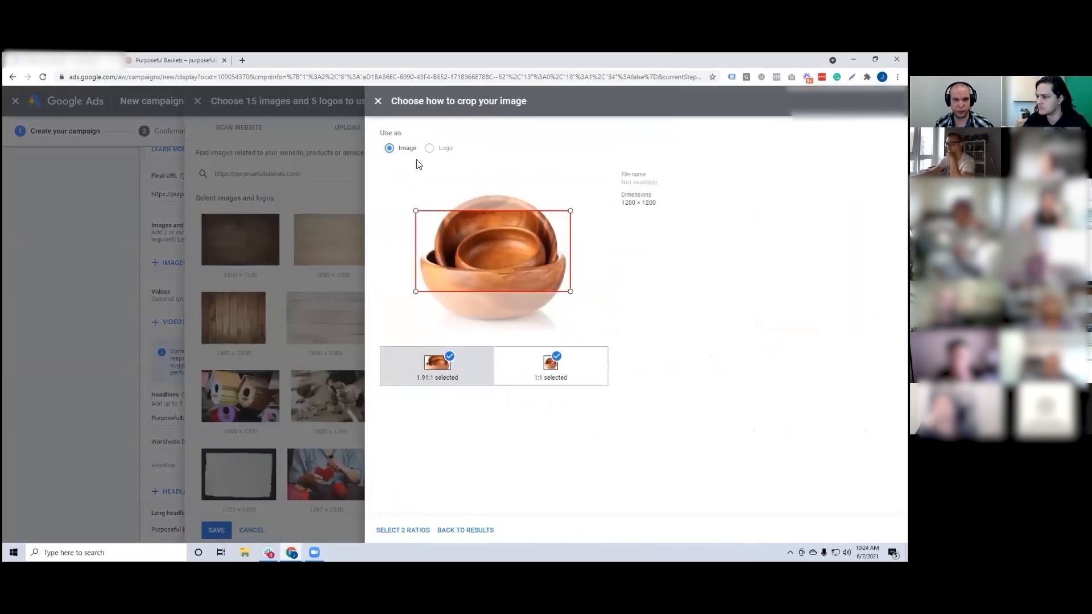
pyautogui.click(377, 108)
pyautogui.click(772, 396)
pyautogui.click(378, 102)
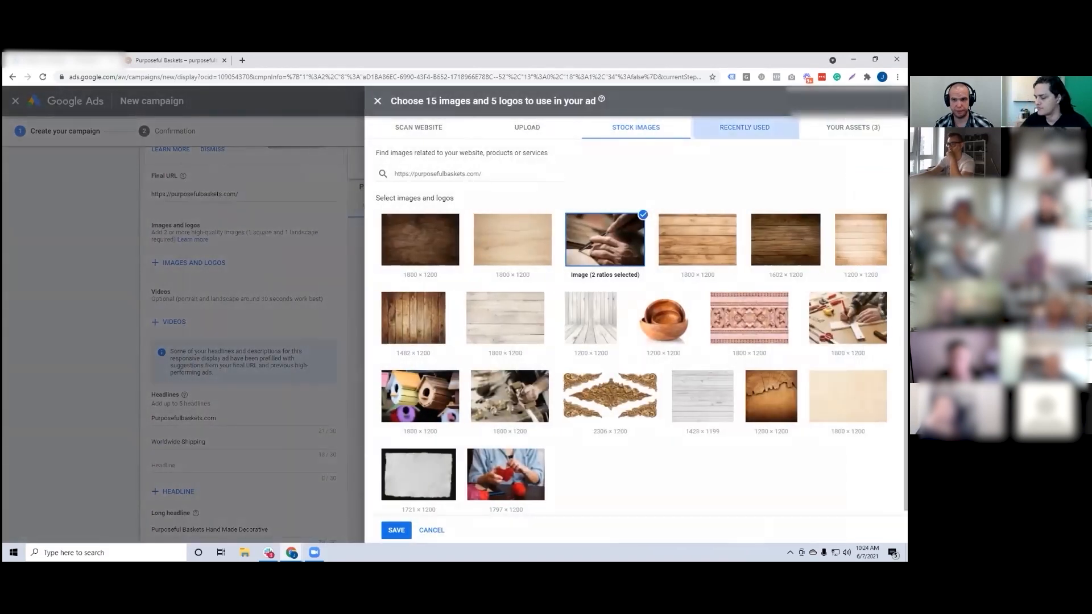
# Step: Review the assets selected for the ad and view the crop of the basket image
pyautogui.click(852, 128)
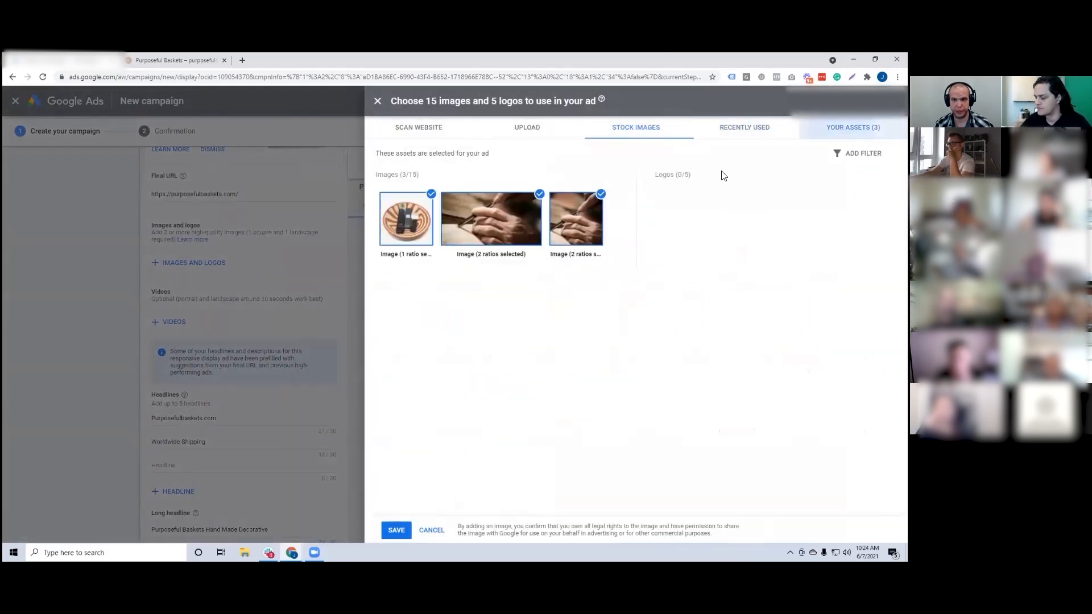
pyautogui.click(413, 213)
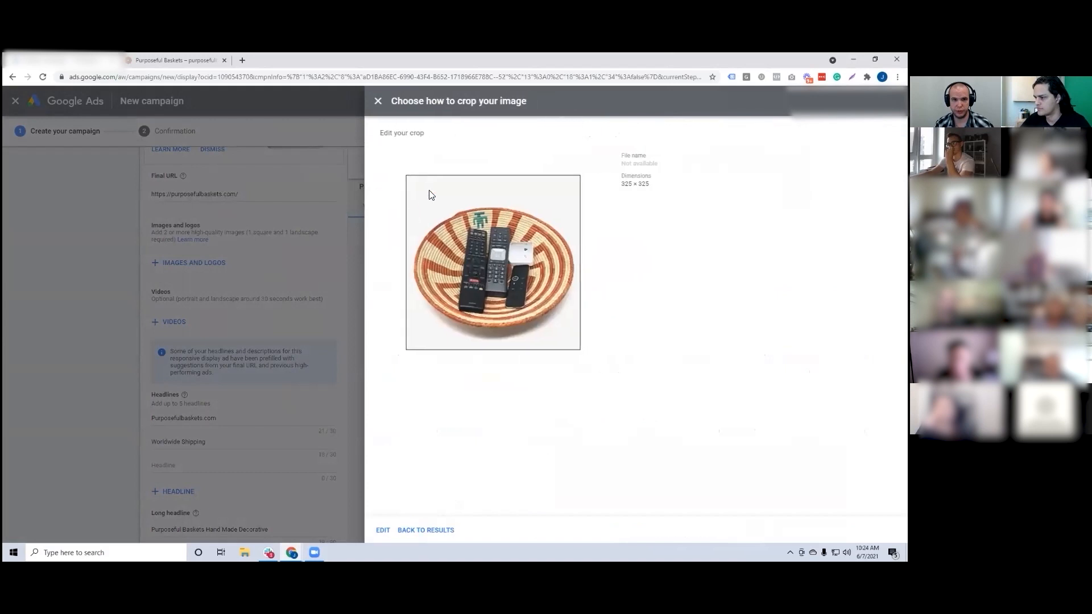
pyautogui.click(380, 103)
# Step: Use the scanned website image of the basket with remote controls as a 1:1 logo and save the ad's image selection
pyautogui.click(415, 129)
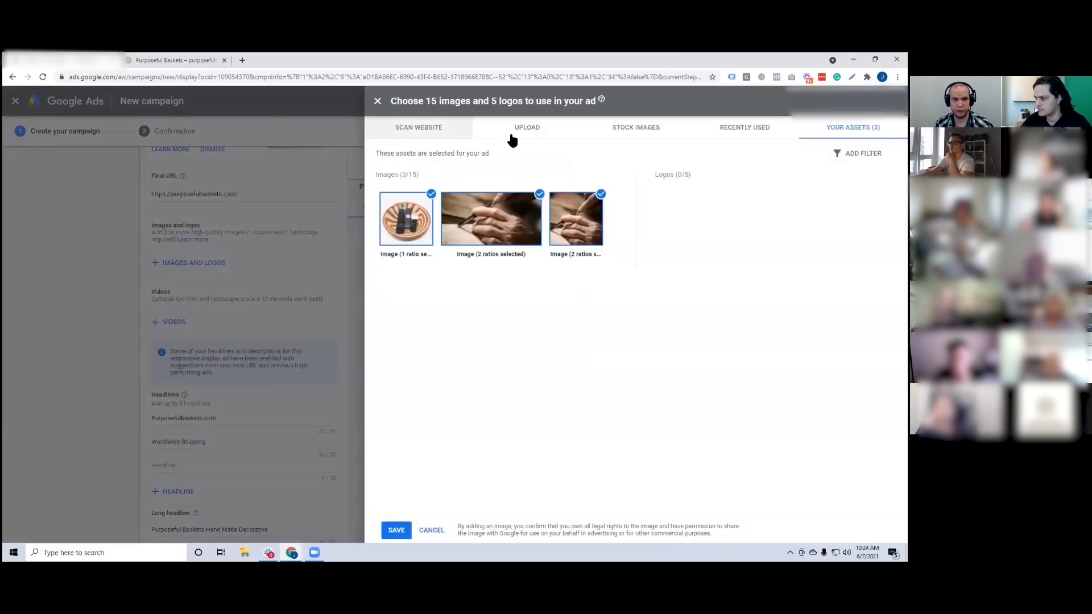
pyautogui.click(691, 236)
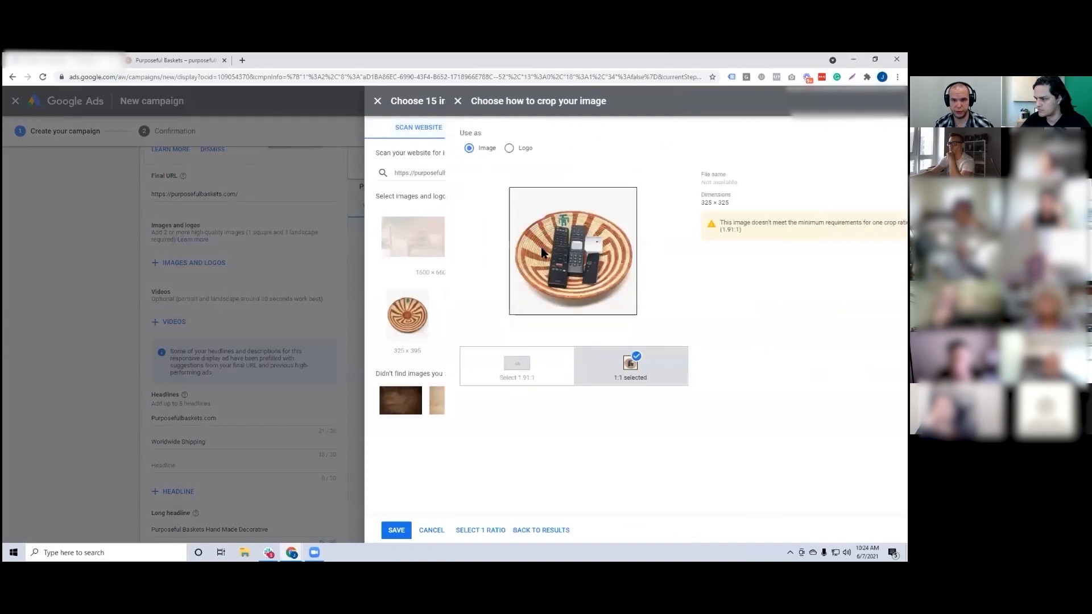
pyautogui.click(446, 151)
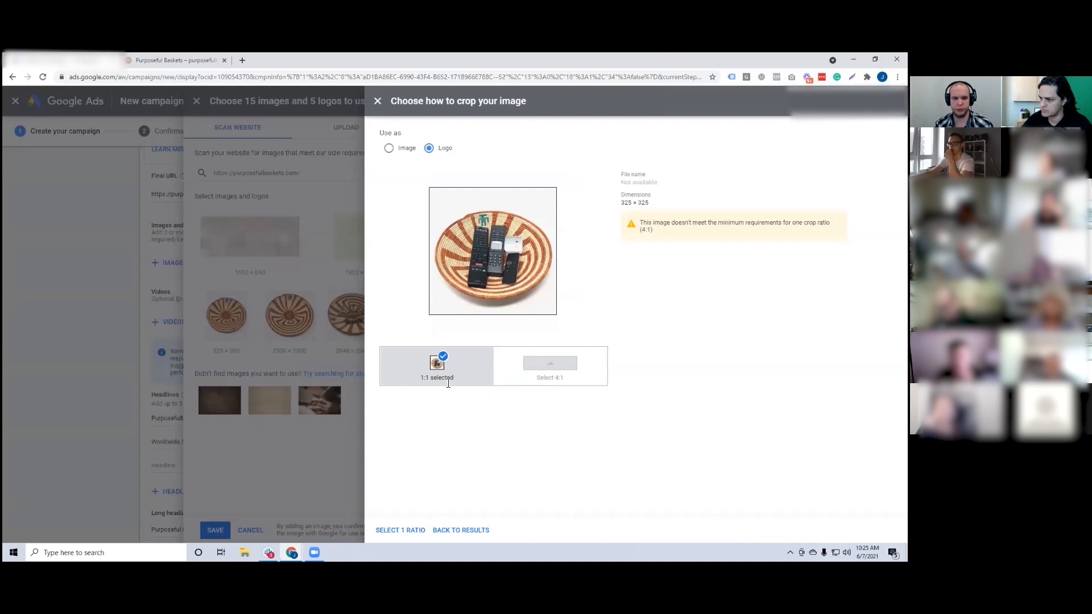
pyautogui.click(413, 531)
pyautogui.click(409, 530)
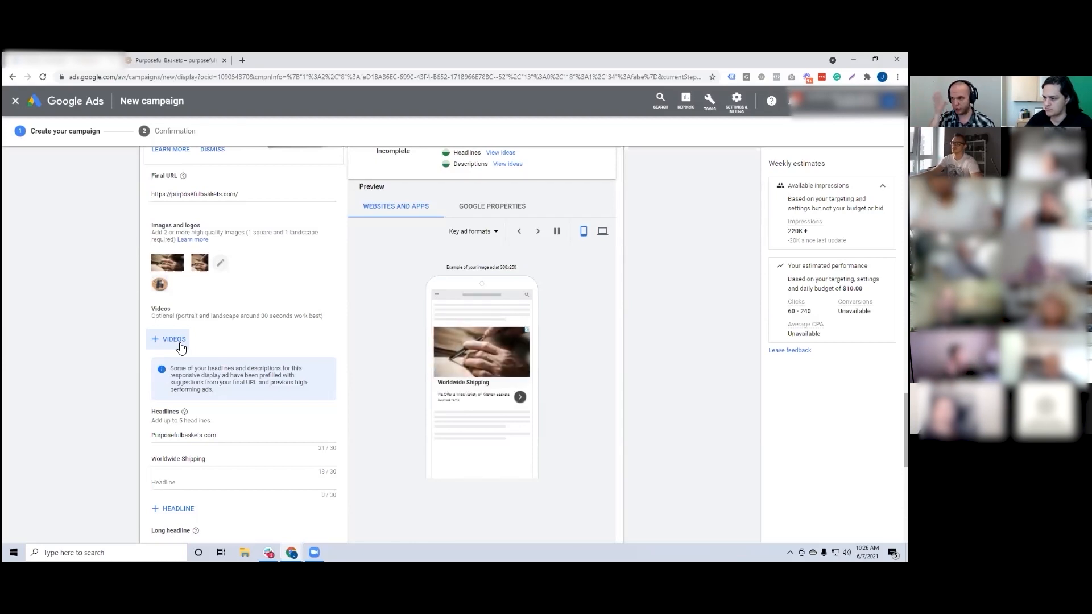
# Step: Add two more empty headline fields to the responsive display ad
pyautogui.scroll(-4, 181, 347)
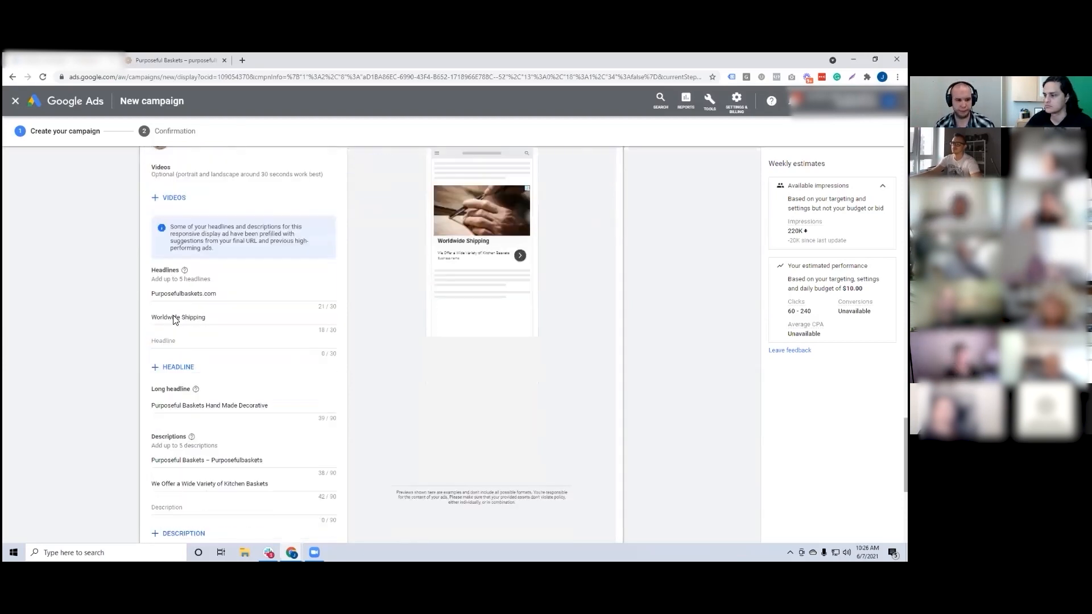
pyautogui.scroll(2, 163, 198)
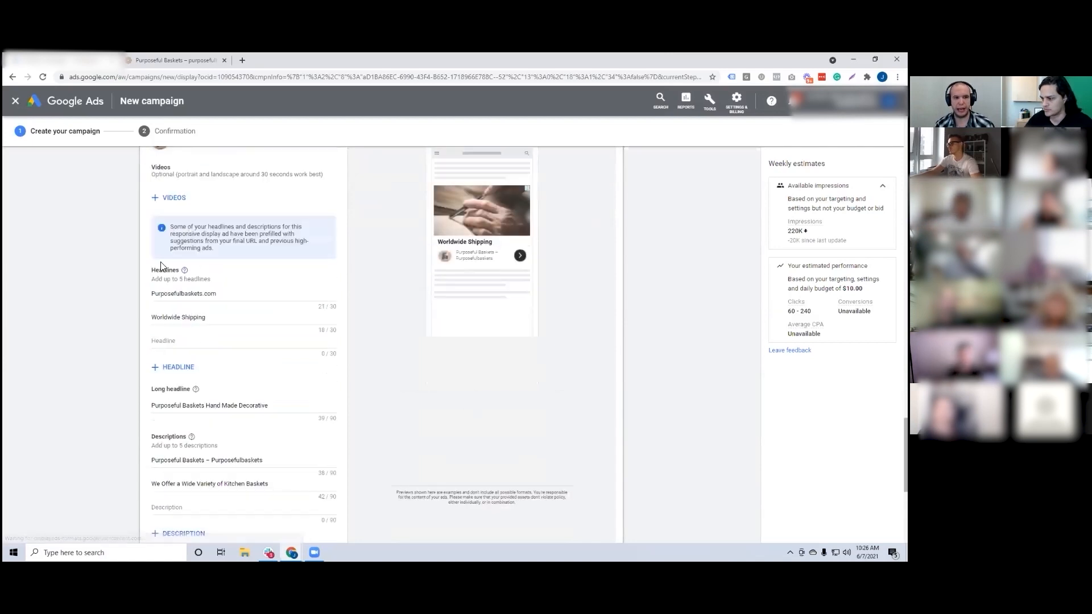
pyautogui.scroll(1, 263, 339)
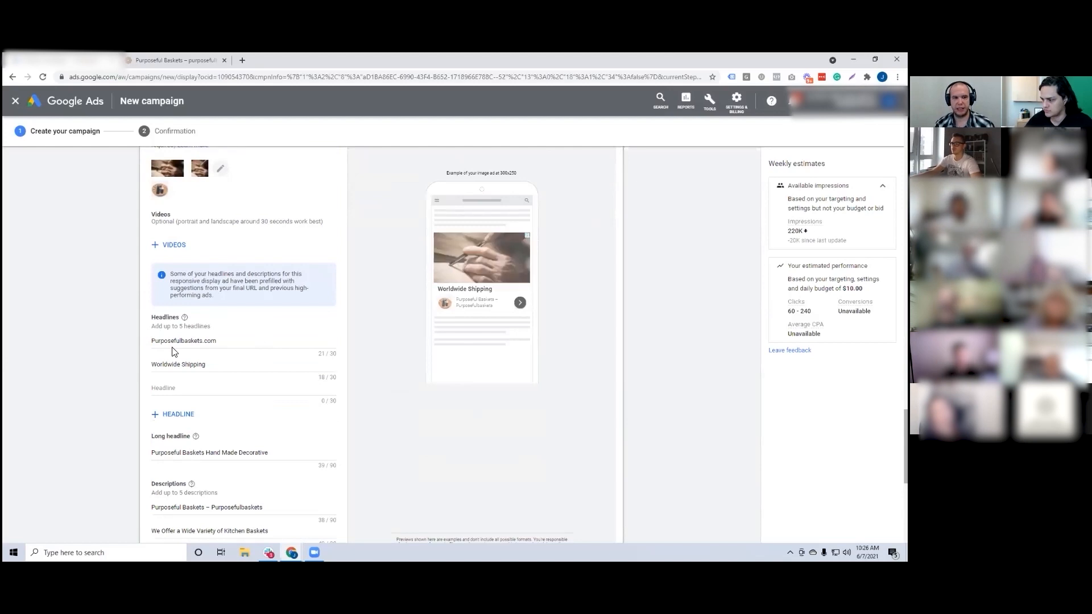
pyautogui.click(170, 415)
pyautogui.click(171, 438)
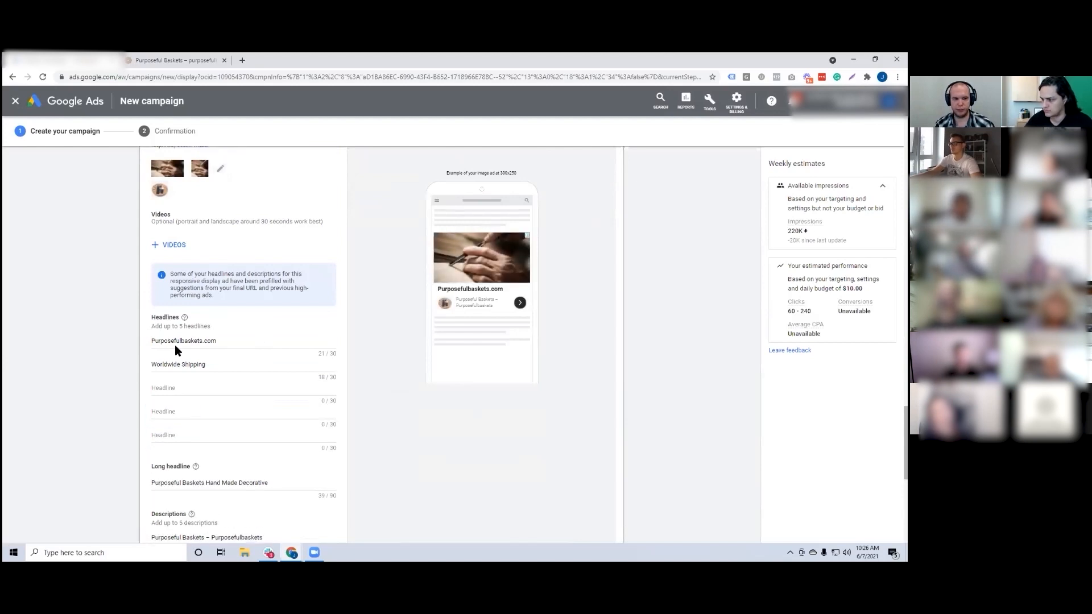
# Step: Examine the ad strength section, the two prefilled headlines and how they appear in the ad preview
pyautogui.scroll(5, 175, 431)
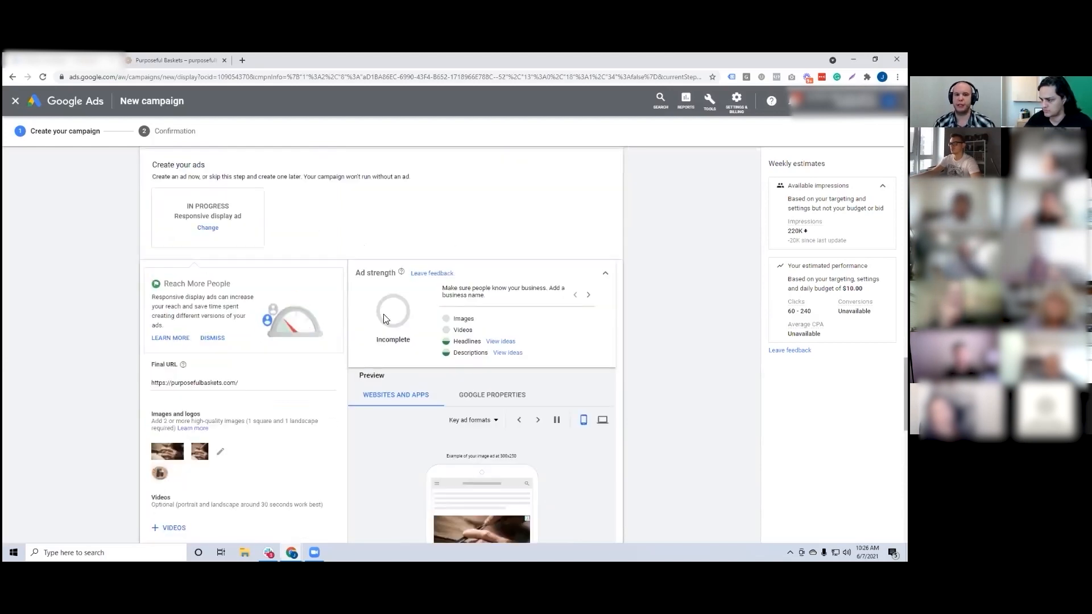
pyautogui.scroll(-5, 453, 380)
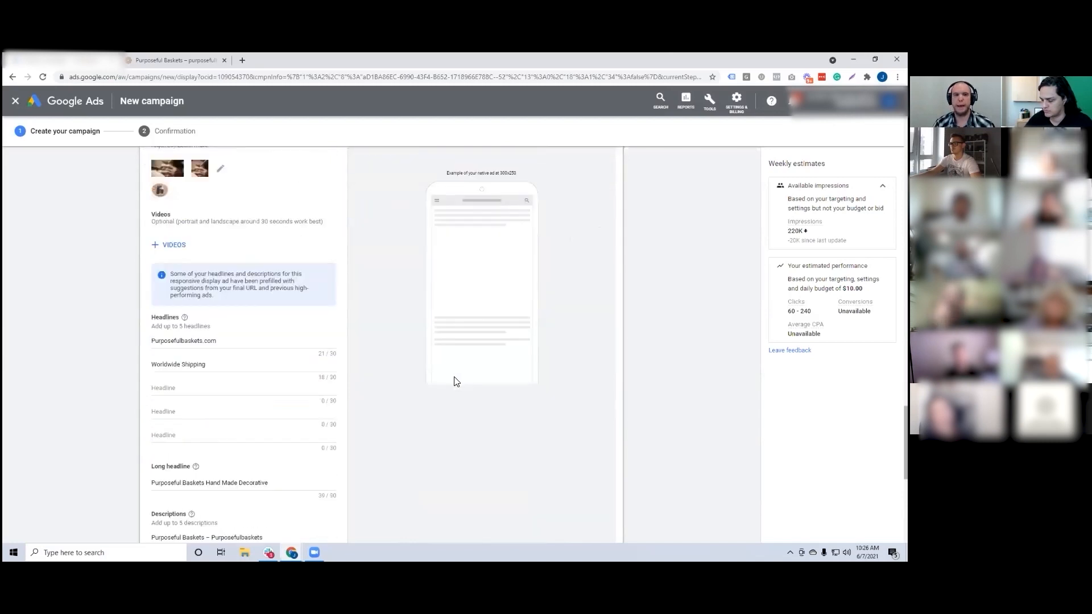
pyautogui.scroll(-1, 452, 380)
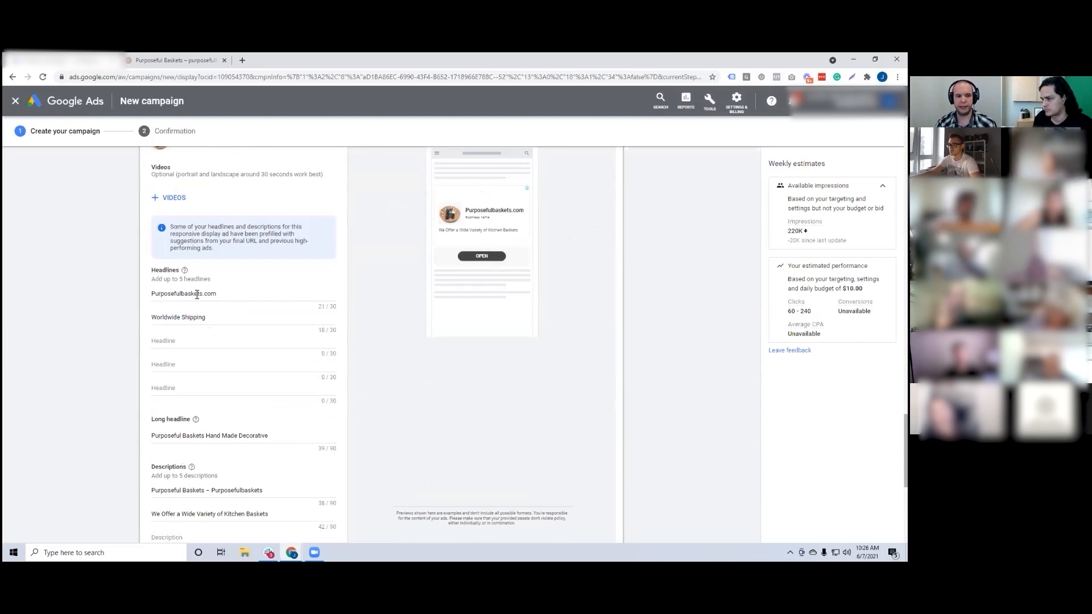
pyautogui.doubleClick(196, 294)
pyautogui.doubleClick(197, 319)
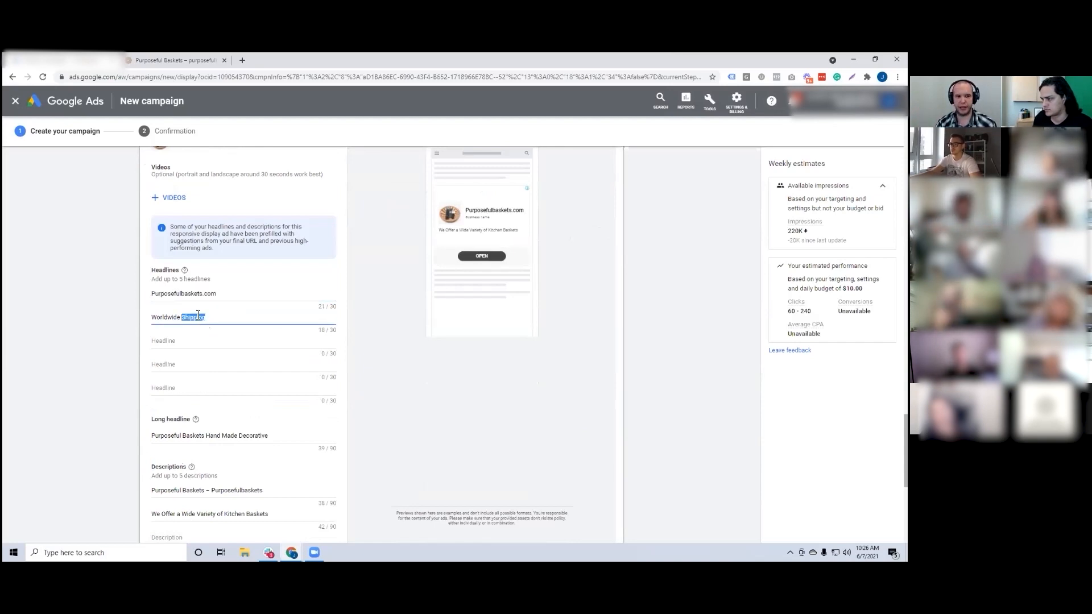
pyautogui.scroll(1, 420, 307)
pyautogui.scroll(1, 421, 307)
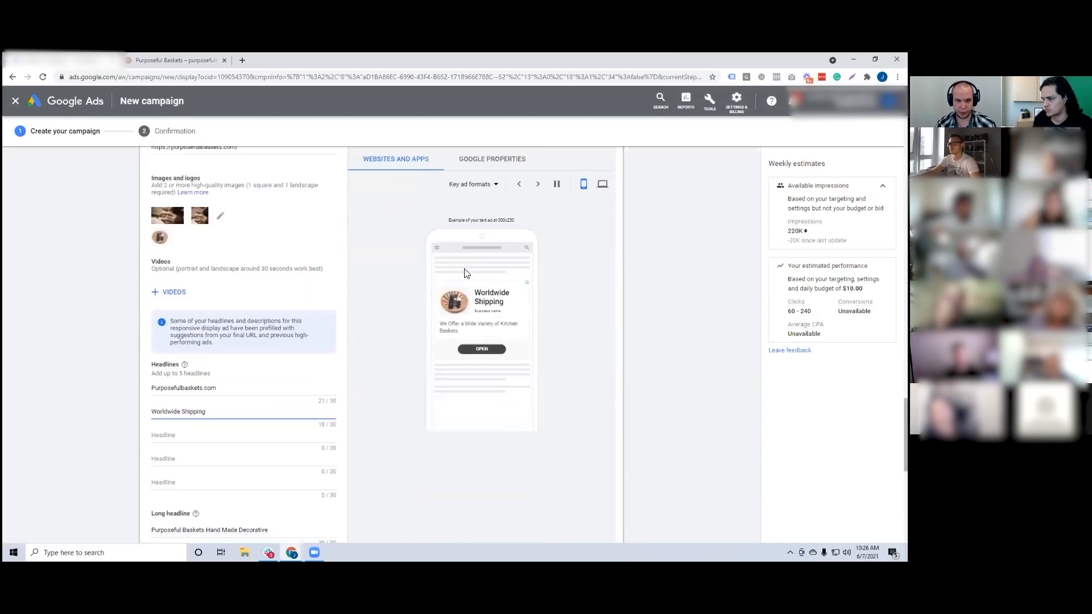
# Step: Show the ad preview for Google properties with the page enlarged to 125%
pyautogui.hotkey('ctrl', '+')
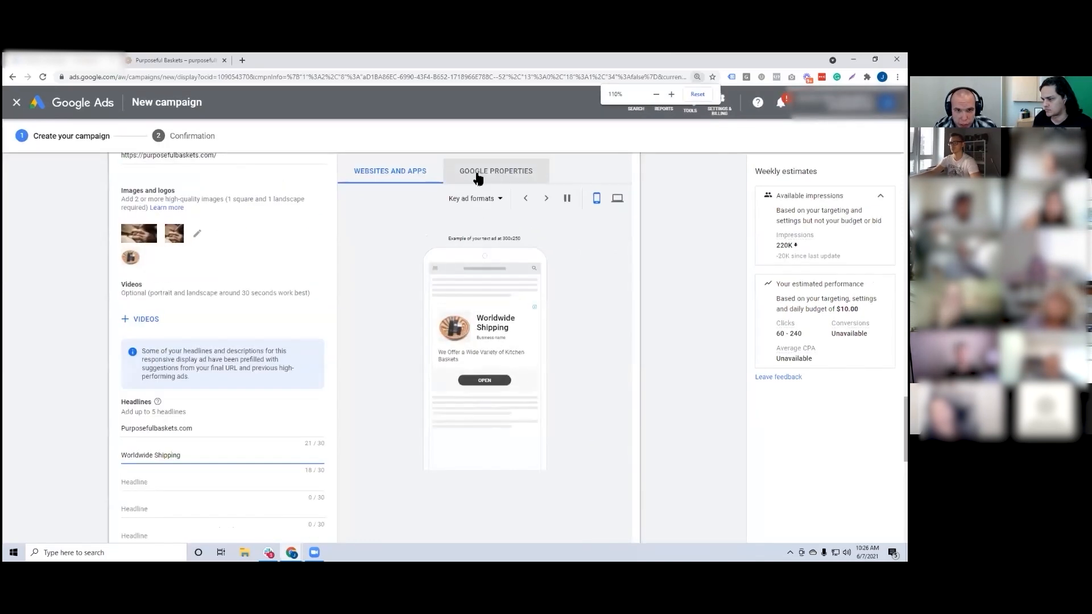
pyautogui.click(495, 171)
pyautogui.hotkey('ctrl', '+')
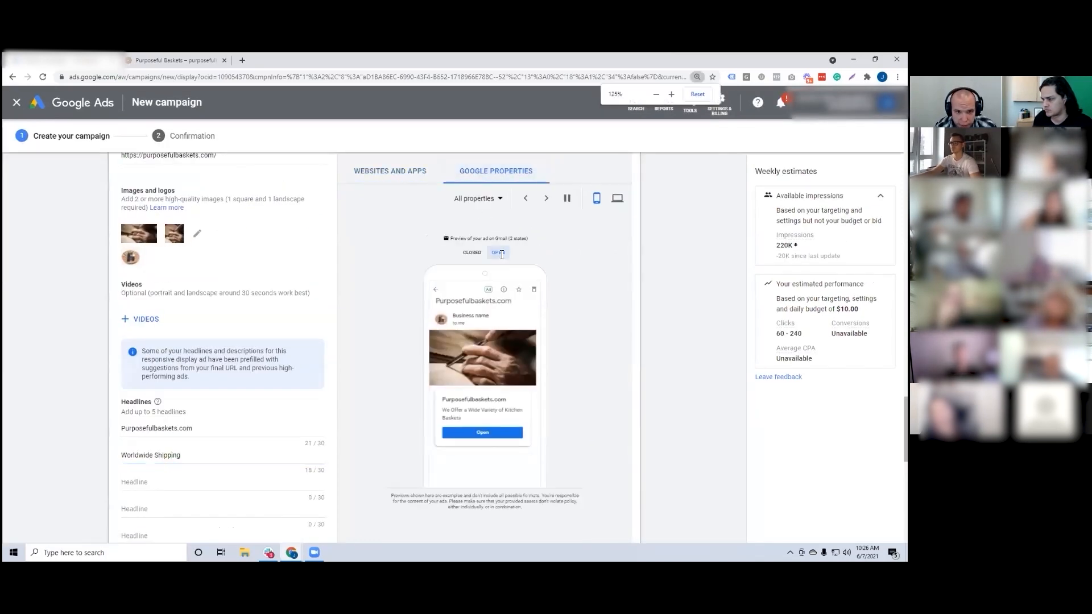
# Step: Replace the ad's first headline with "Free Shipping"
pyautogui.scroll(-1, 400, 261)
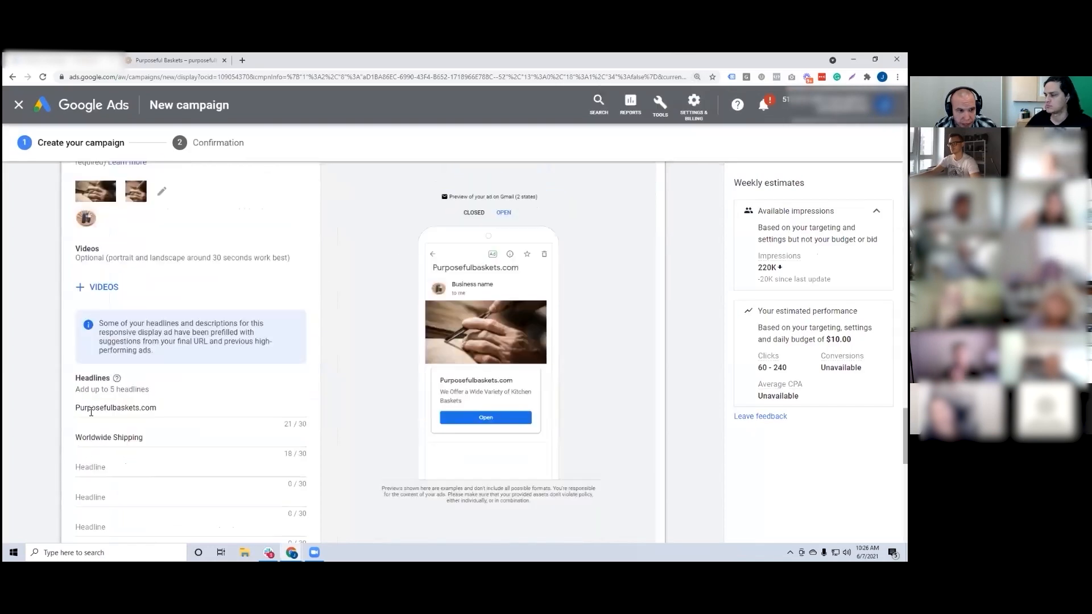
pyautogui.moveTo(159, 408); pyautogui.dragTo(2, 409)
pyautogui.press('BackSpace')
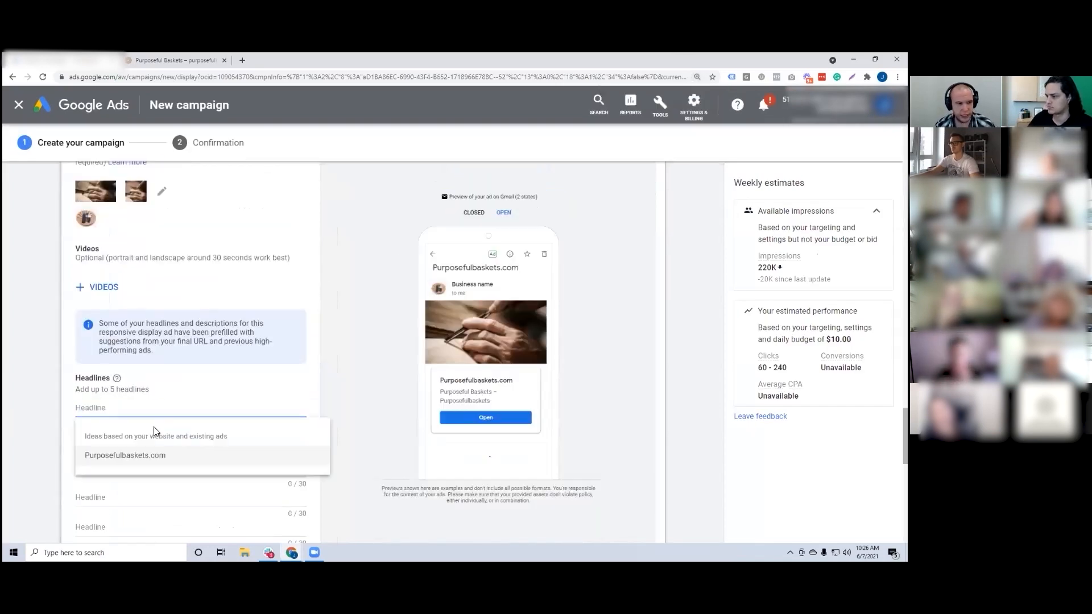
pyautogui.write('Free Shopp')
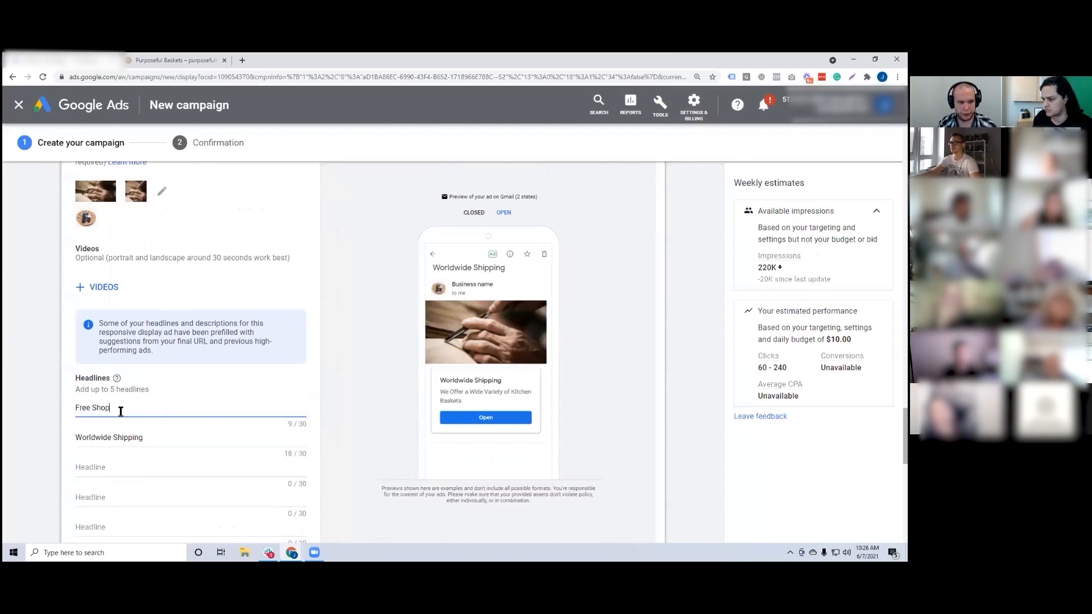
pyautogui.press('BackSpace')
pyautogui.press('BackSpace')
pyautogui.write('ipping')
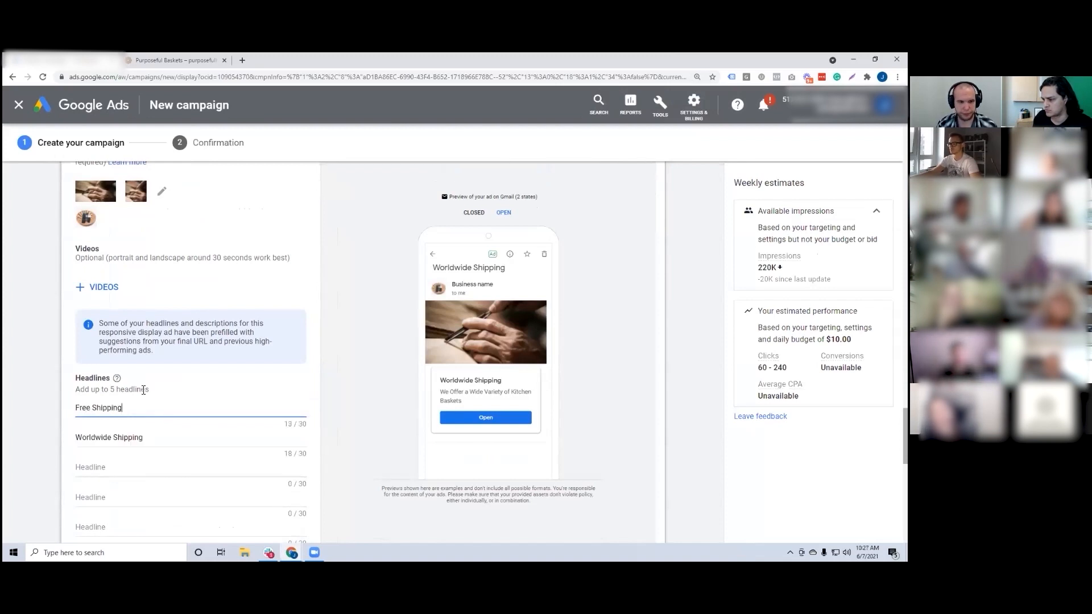
pyautogui.click(373, 367)
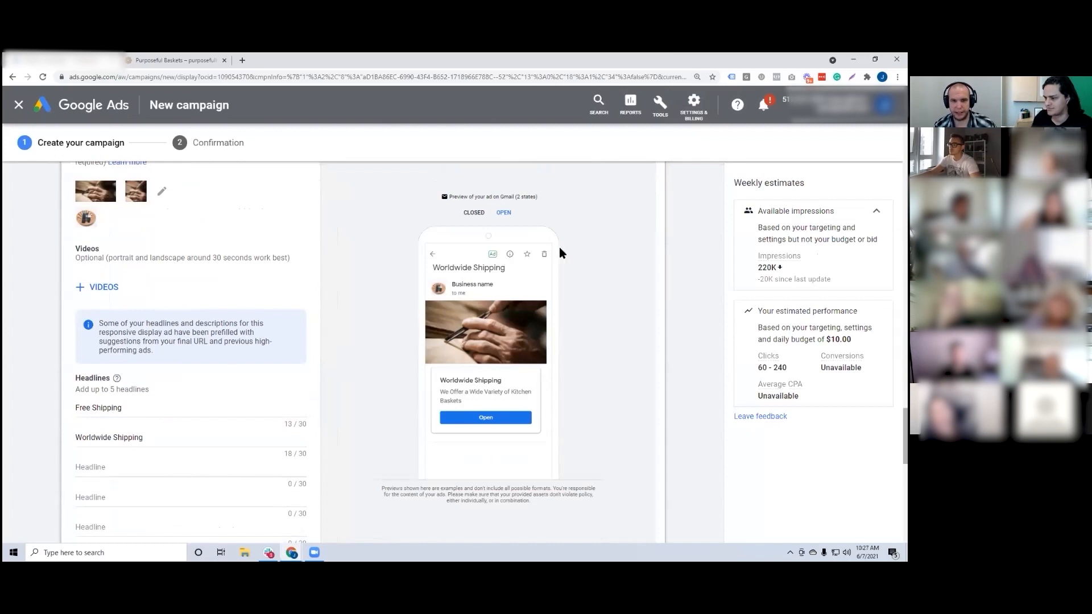
# Step: Examine where the headline and business name appear in the opened Gmail preview of the ad
pyautogui.scroll(1, 558, 246)
pyautogui.scroll(-1, 492, 287)
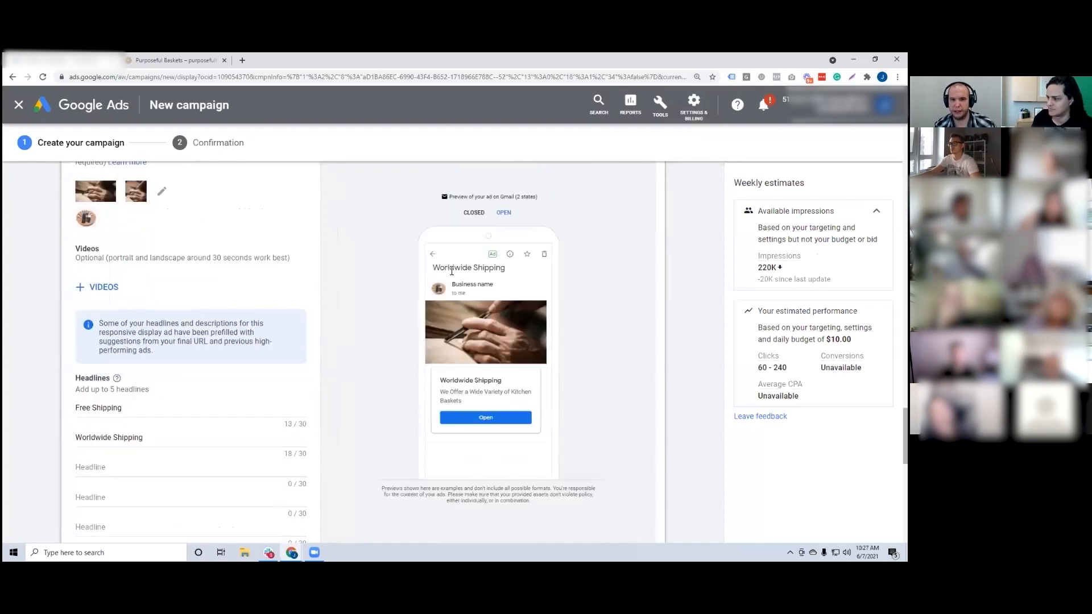
pyautogui.moveTo(438, 270); pyautogui.dragTo(490, 268)
pyautogui.moveTo(449, 380); pyautogui.dragTo(495, 382)
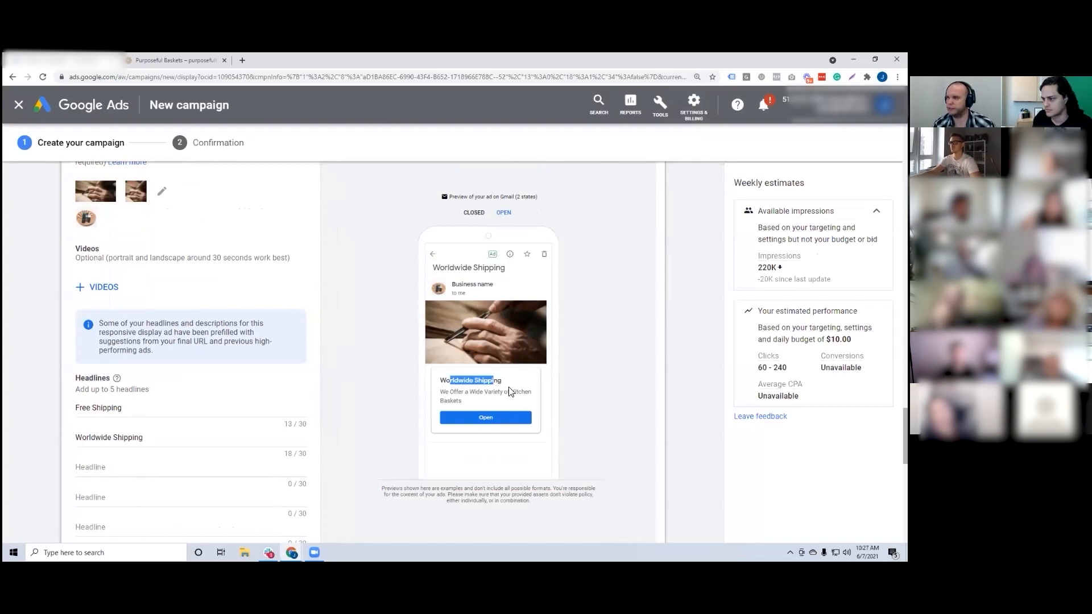
pyautogui.click(586, 337)
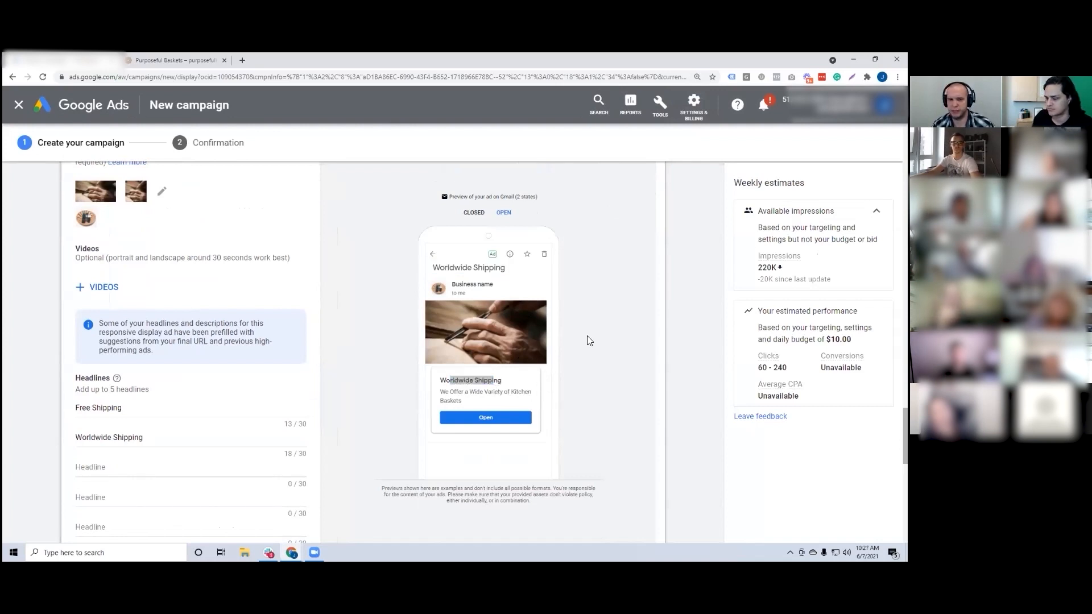
pyautogui.moveTo(459, 284); pyautogui.dragTo(484, 284)
# Step: Switch the Google properties preview to YouTube and examine the home page ad's text up close
pyautogui.scroll(1, 486, 256)
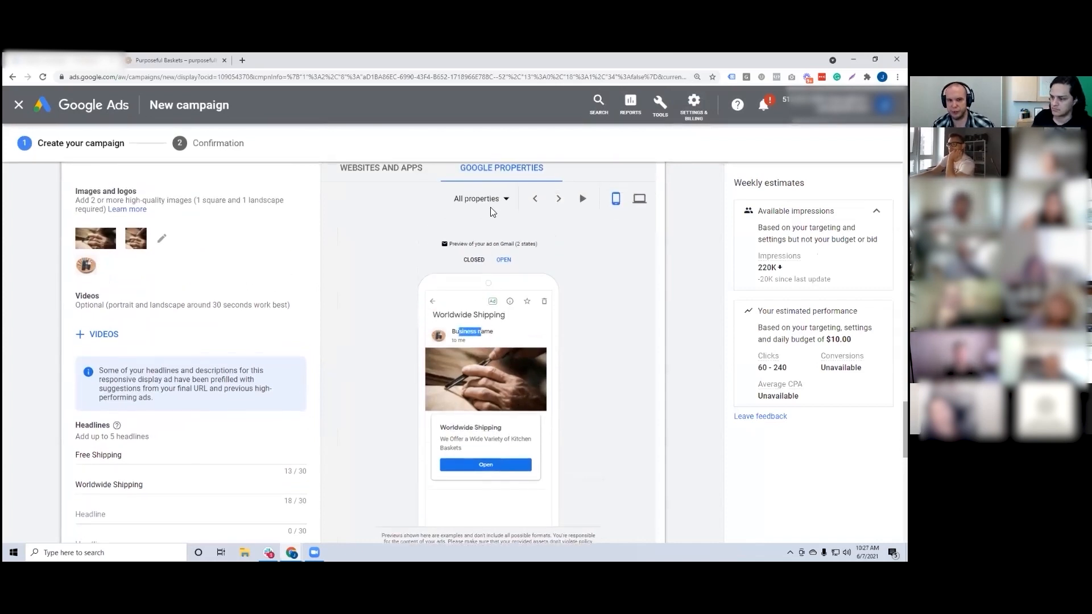
pyautogui.click(491, 205)
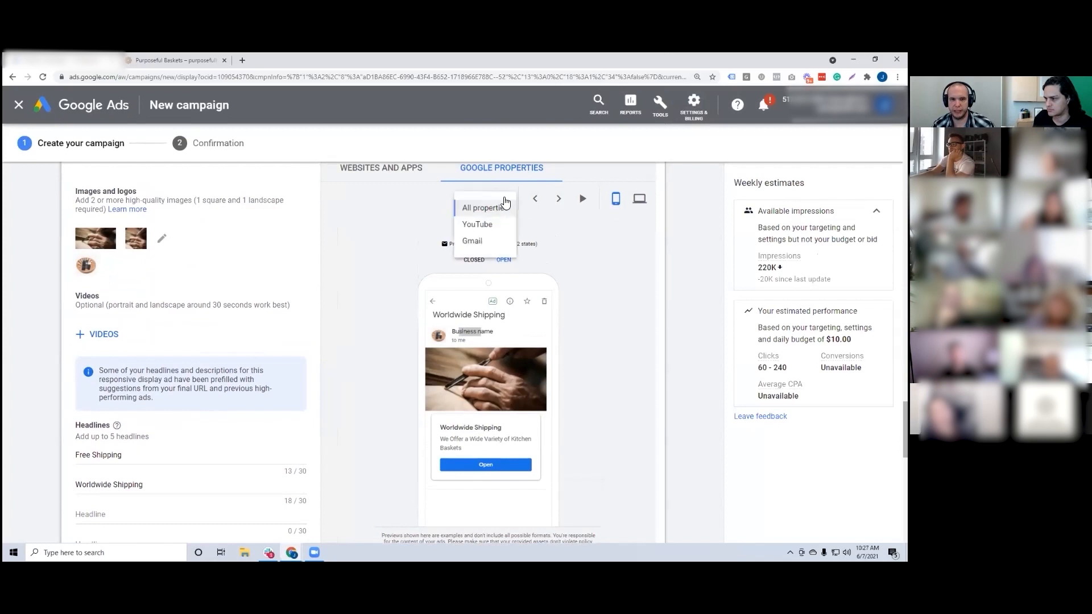
pyautogui.click(487, 229)
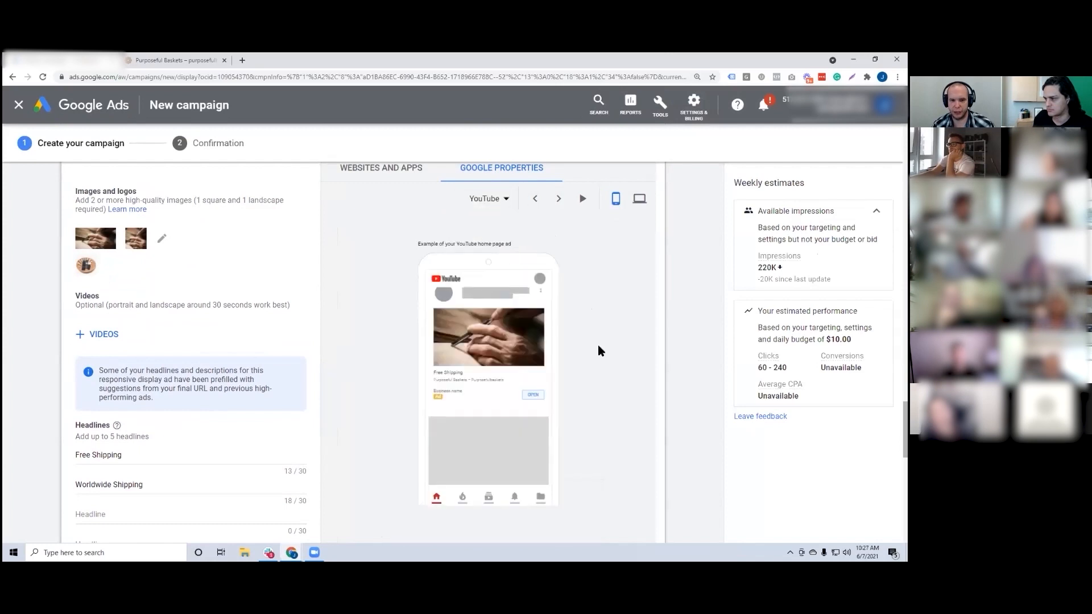
pyautogui.scroll(-1, 598, 345)
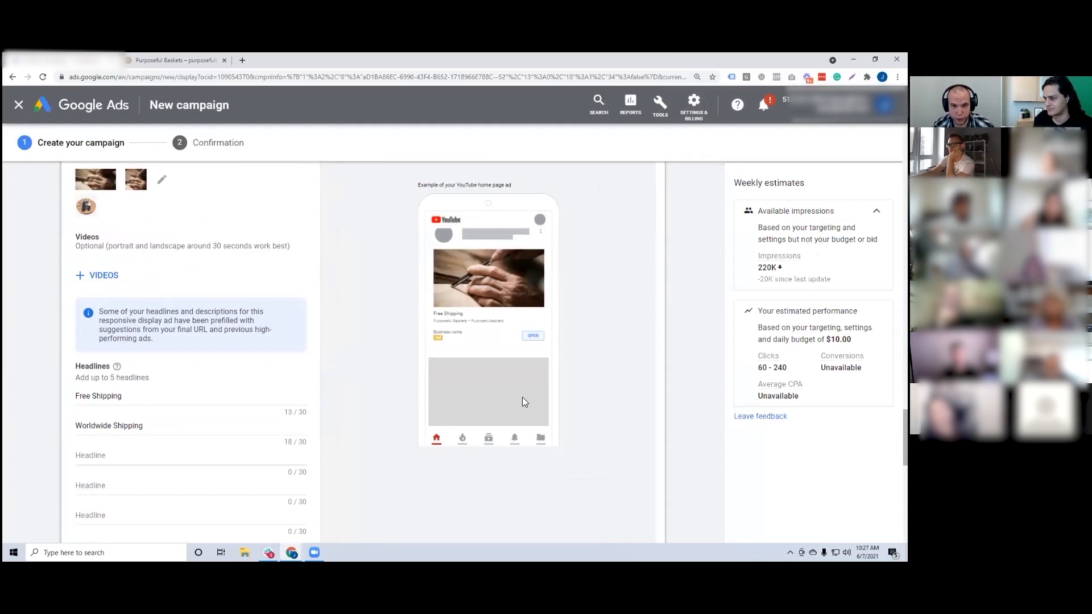
pyautogui.hotkey('ctrl', '+')
pyautogui.hotkey('ctrl', '+')
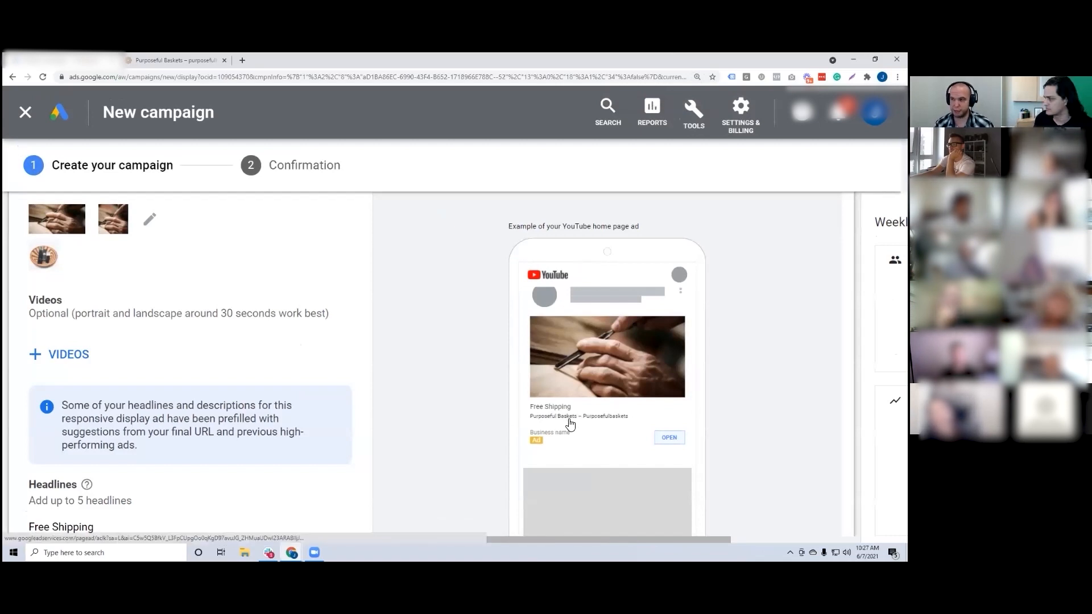
pyautogui.hotkey('ctrl', '-')
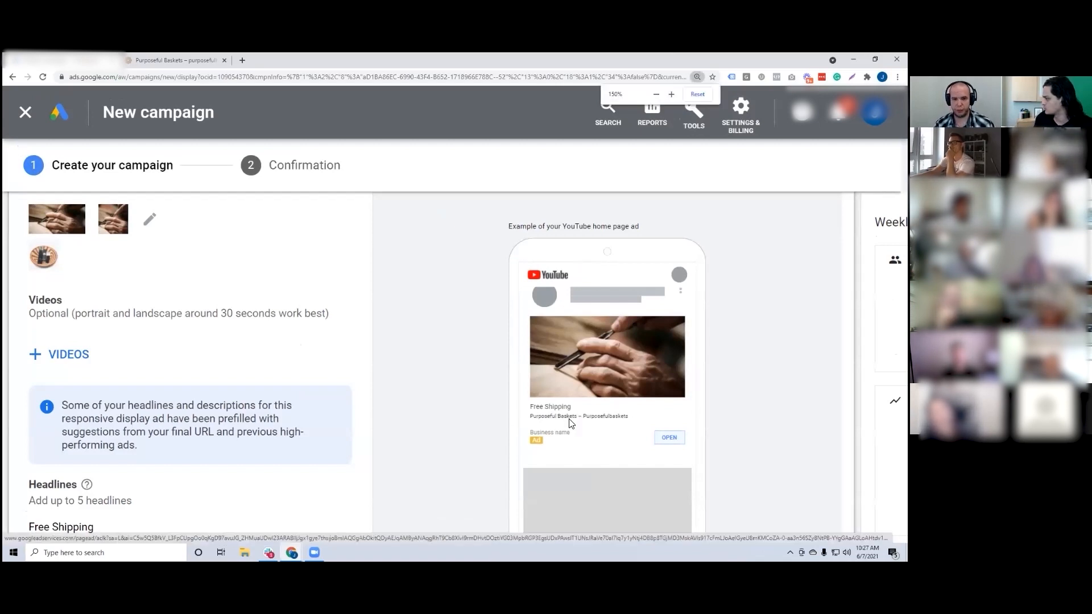
pyautogui.hotkey('ctrl', '-')
# Step: Replace the ad's first headline with "Purposeful Baskets" and check it in the YouTube preview
pyautogui.moveTo(87, 395); pyautogui.dragTo(8, 391)
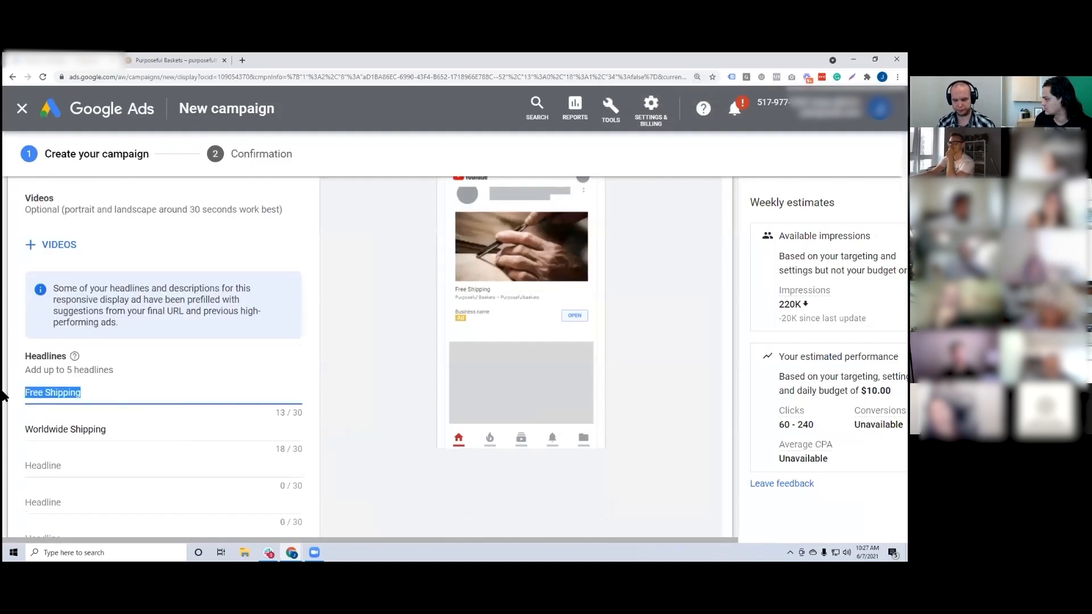
pyautogui.write('Purposeful Baskets')
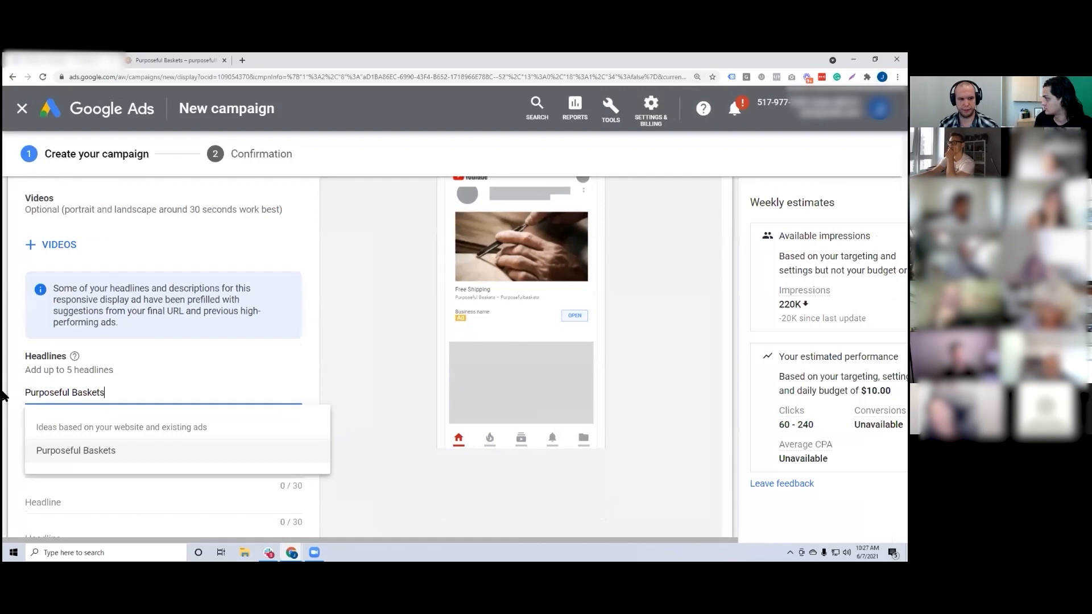
pyautogui.click(337, 396)
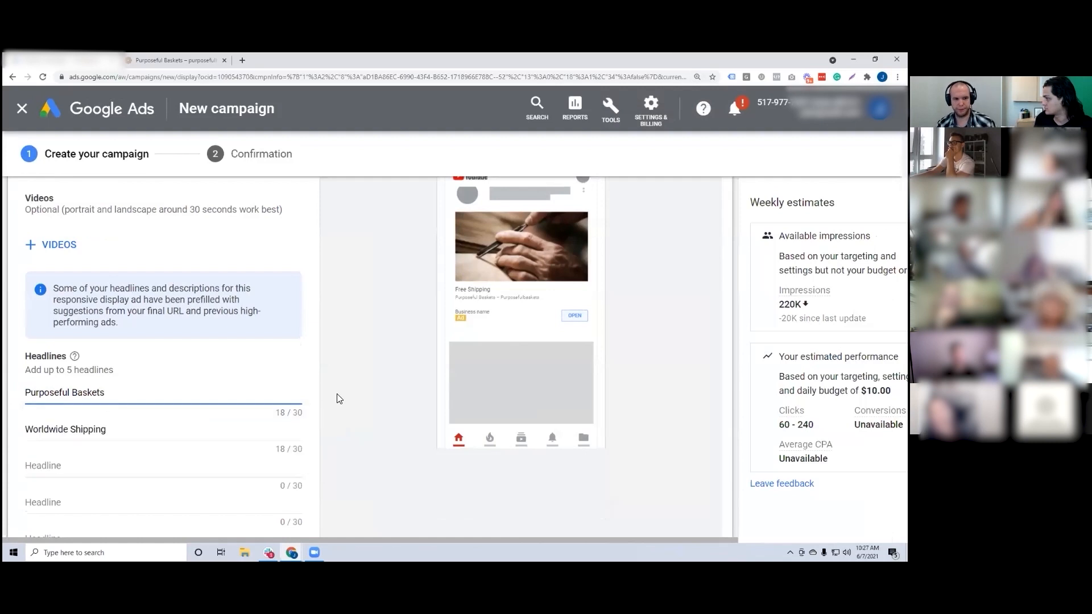
pyautogui.scroll(1, 367, 368)
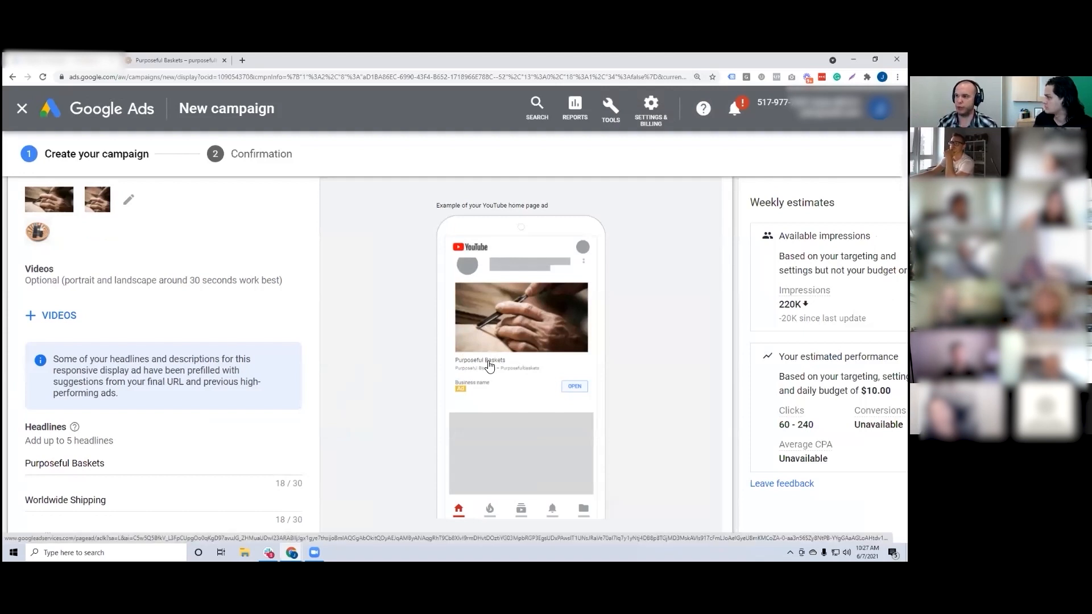
# Step: Reduce the page zoom to examine the ad's headline and long headline fields together
pyautogui.scroll(-5, 356, 356)
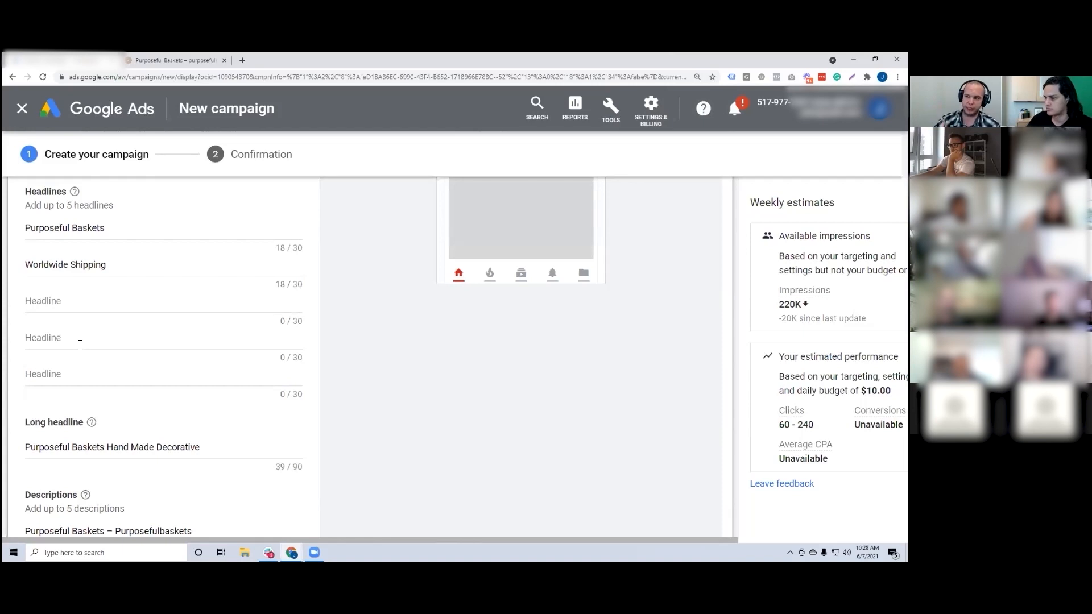
pyautogui.hotkey('ctrl', '-')
pyautogui.hotkey('ctrl', '-')
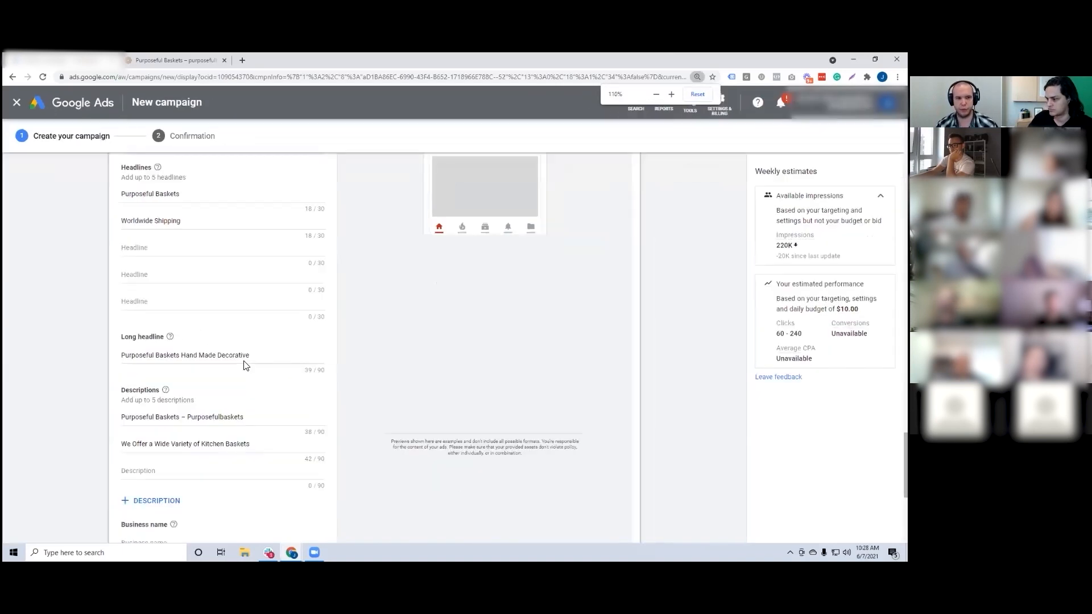
pyautogui.hotkey('ctrl', '-')
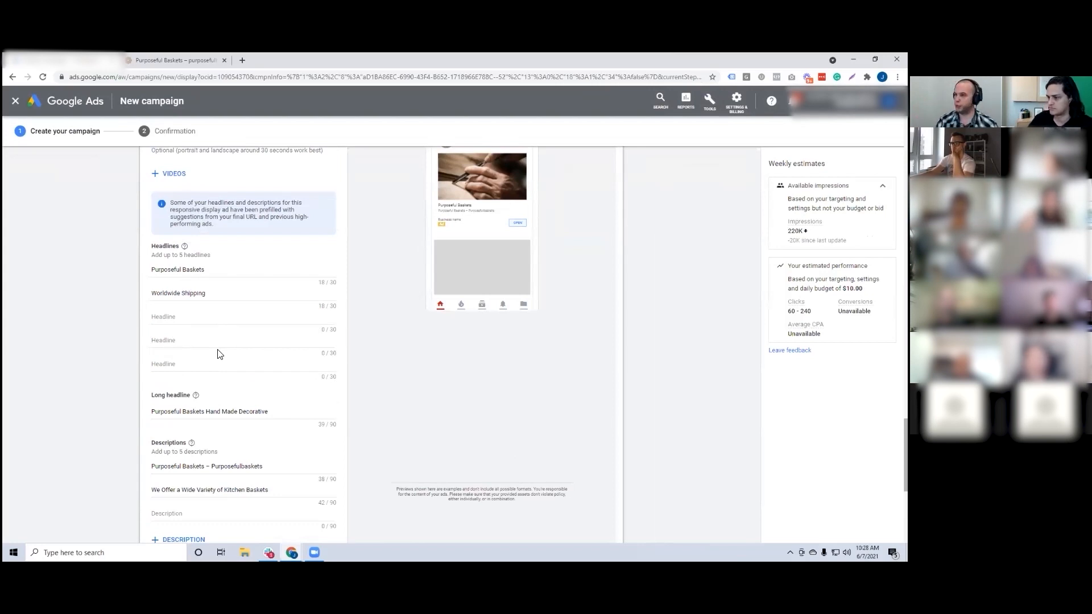
pyautogui.scroll(-1, 216, 353)
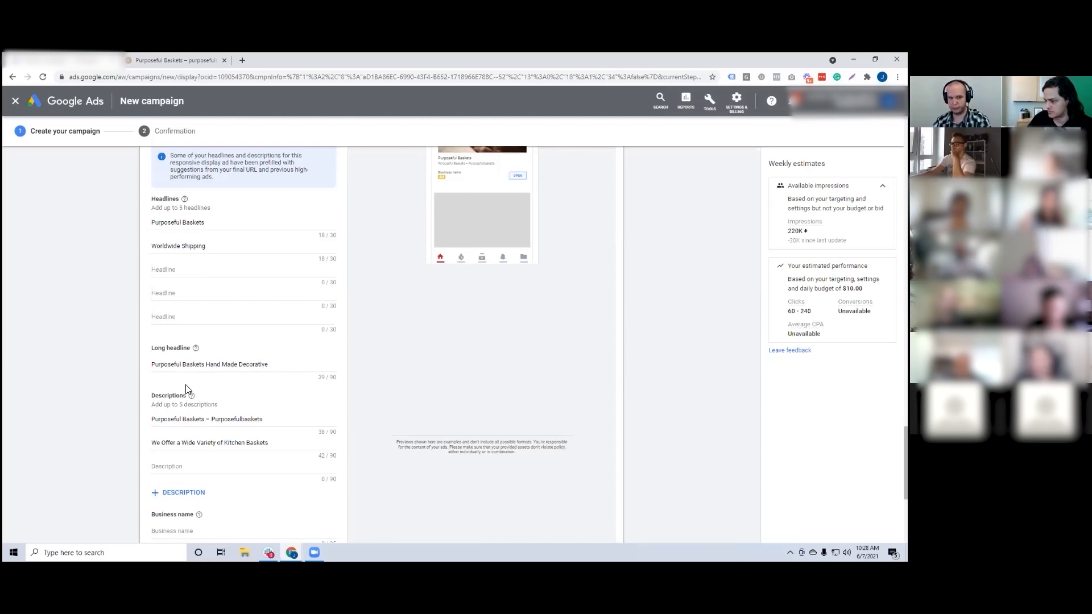
pyautogui.click(279, 364)
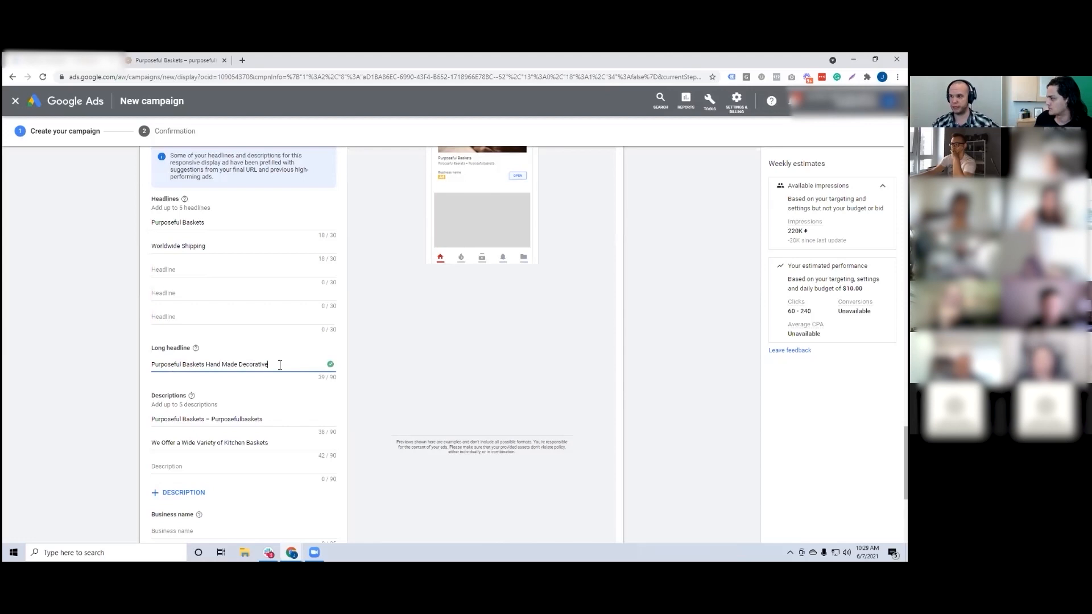
# Step: Add two more empty description fields to the responsive display ad
pyautogui.scroll(-2, 278, 364)
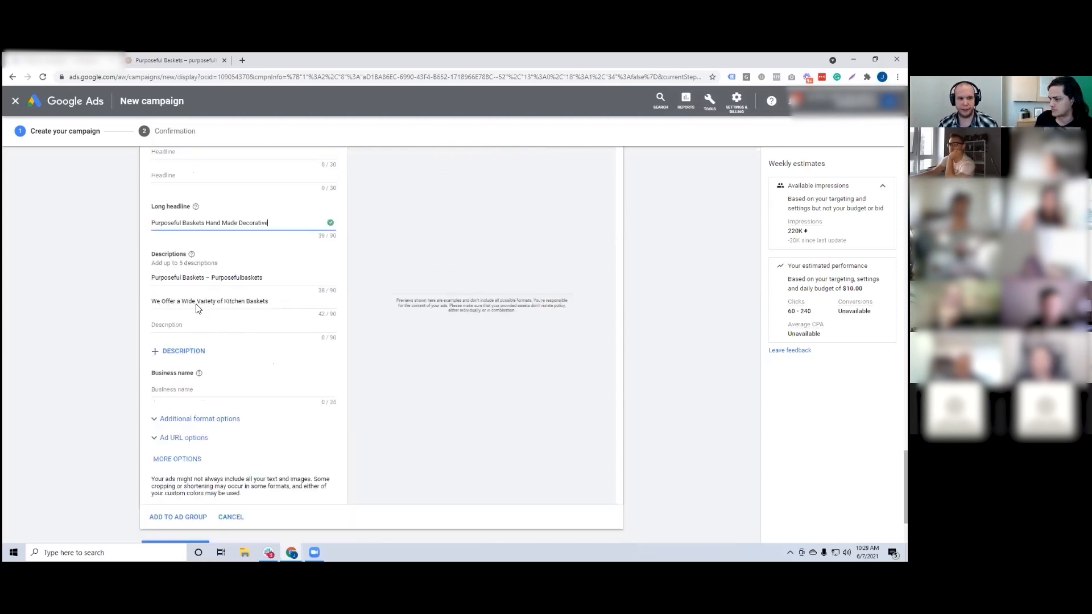
pyautogui.click(170, 349)
pyautogui.click(173, 376)
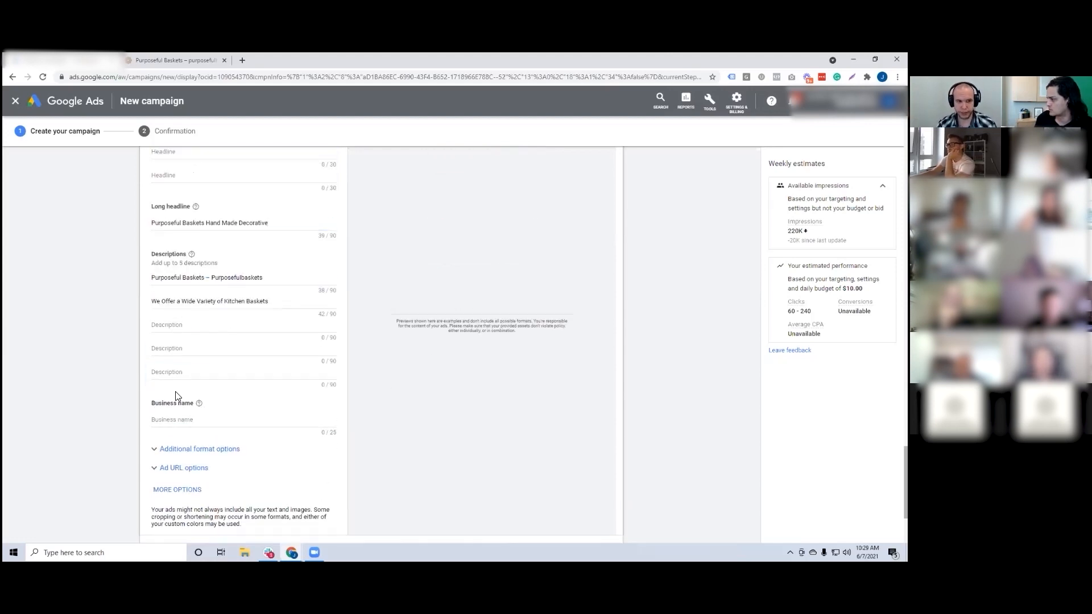
pyautogui.scroll(1, 199, 348)
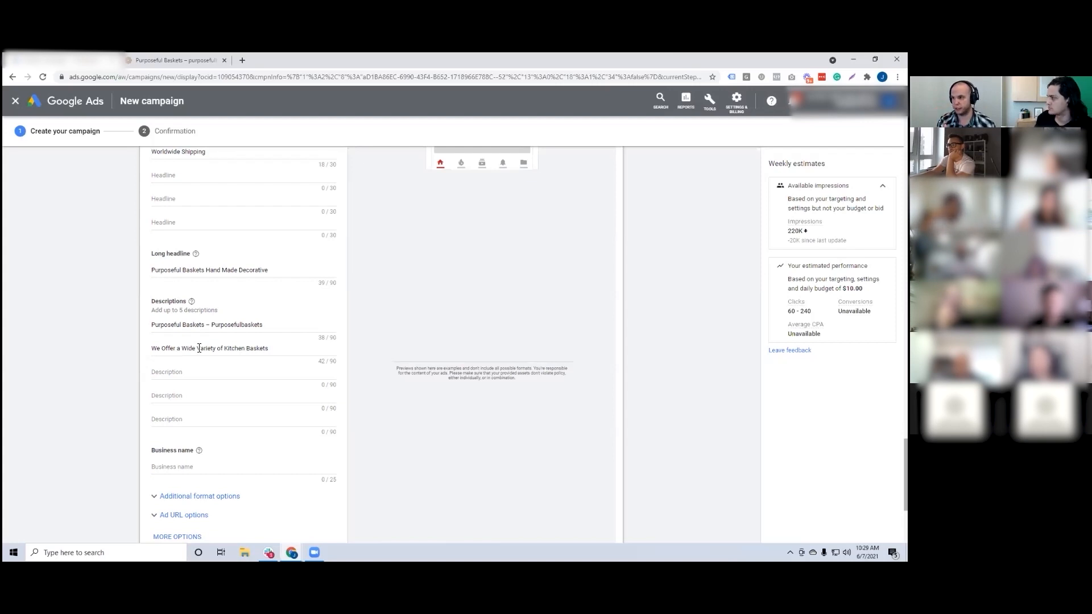
# Step: Expand the ad's additional format options and examine the asset enhancement, auto-generated video and native format settings
pyautogui.scroll(-3, 199, 348)
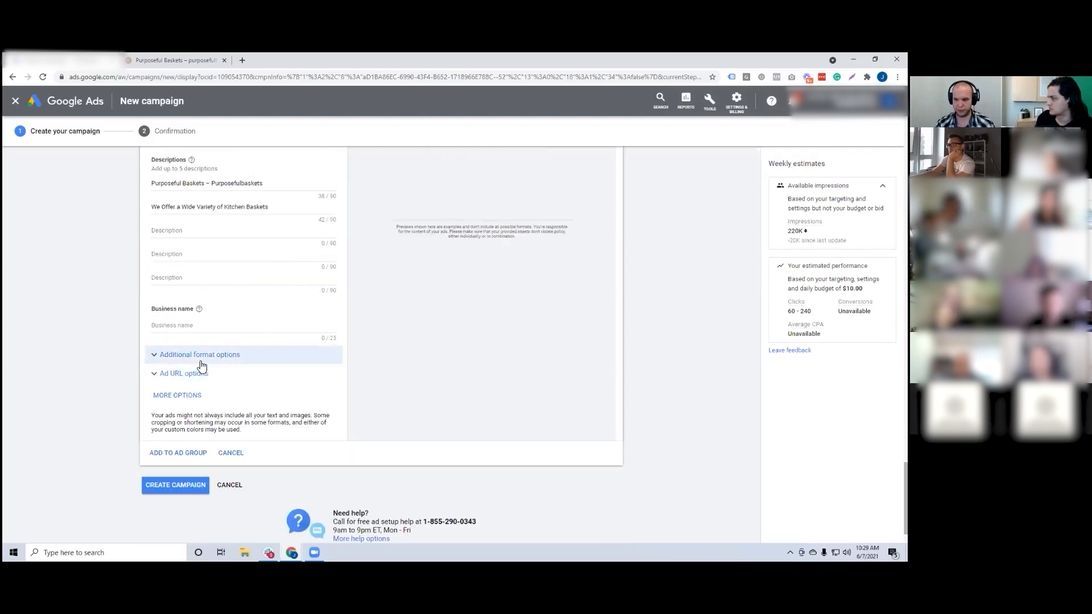
pyautogui.click(161, 356)
pyautogui.scroll(-3, 210, 267)
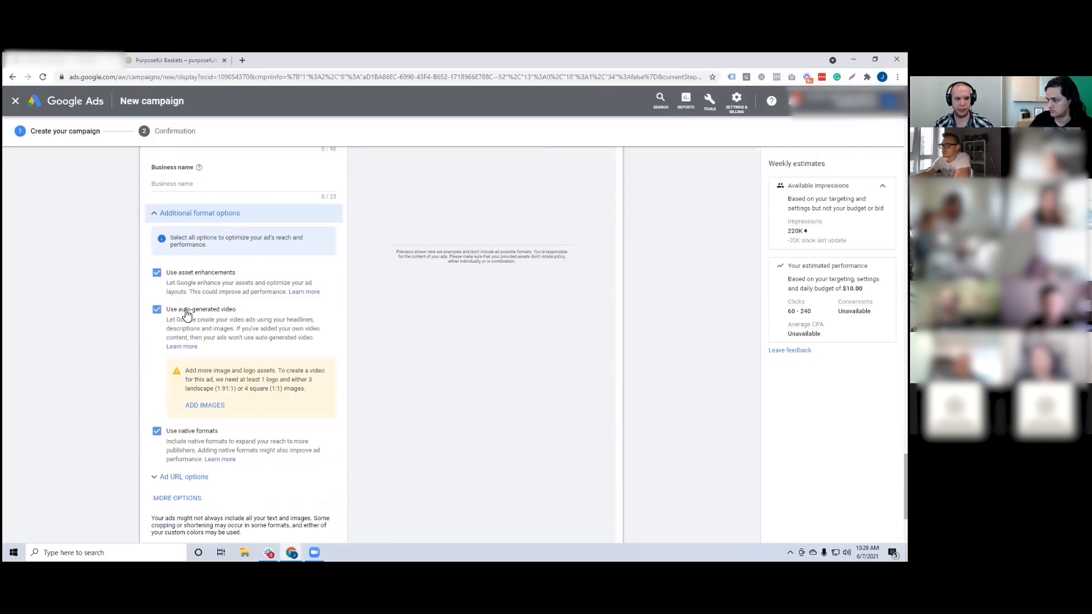
# Step: Switch the ad preview to Websites and apps and step through the examples of its key ad formats
pyautogui.scroll(4, 471, 330)
pyautogui.scroll(6, 477, 328)
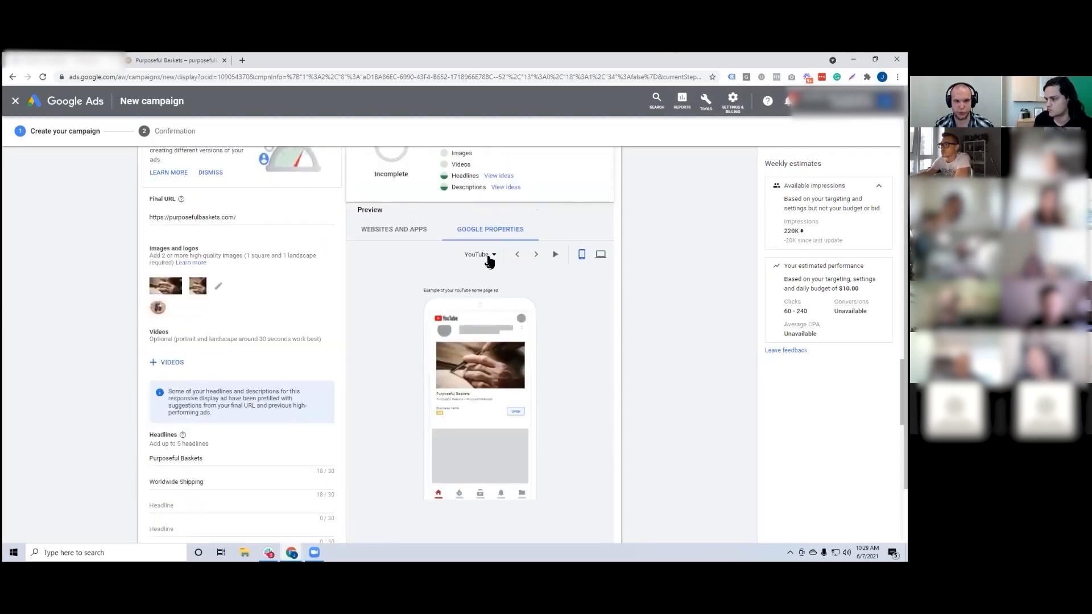
pyautogui.click(489, 259)
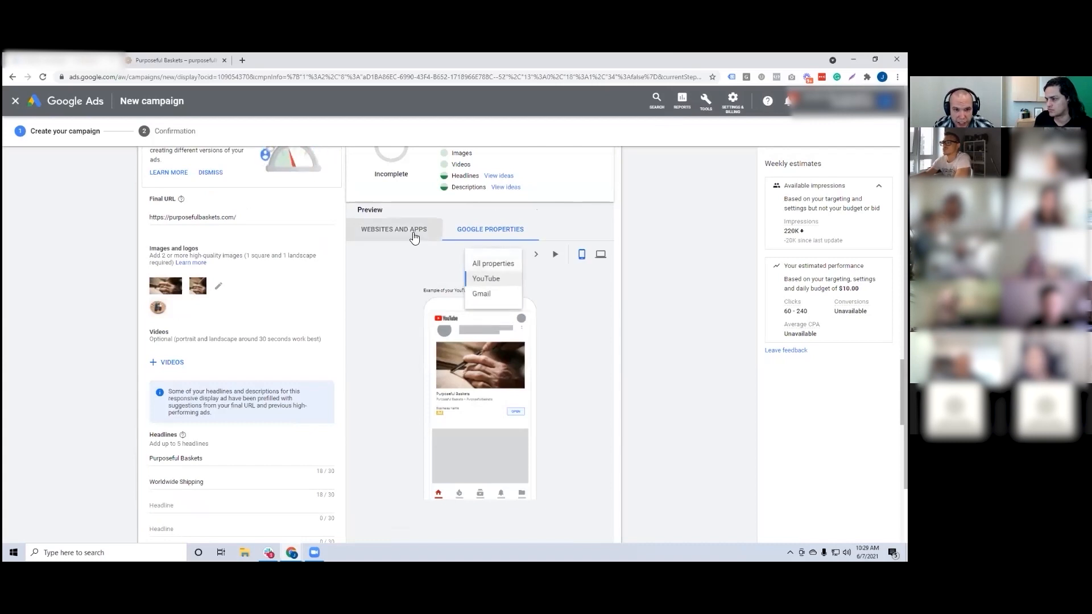
pyautogui.click(414, 238)
pyautogui.click(484, 255)
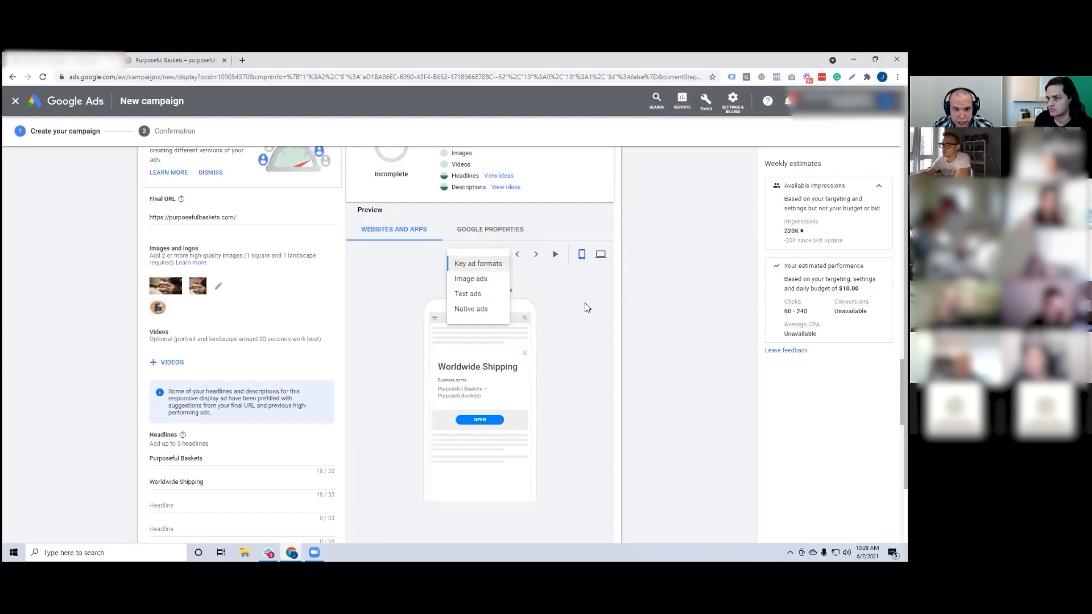
pyautogui.click(537, 255)
pyautogui.click(538, 255)
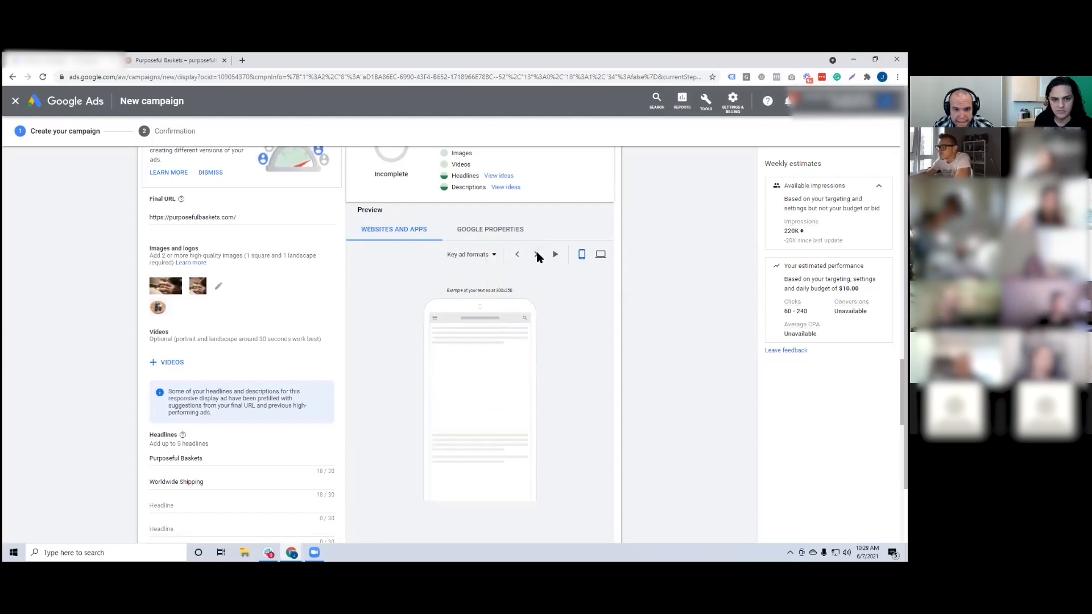
pyautogui.click(538, 256)
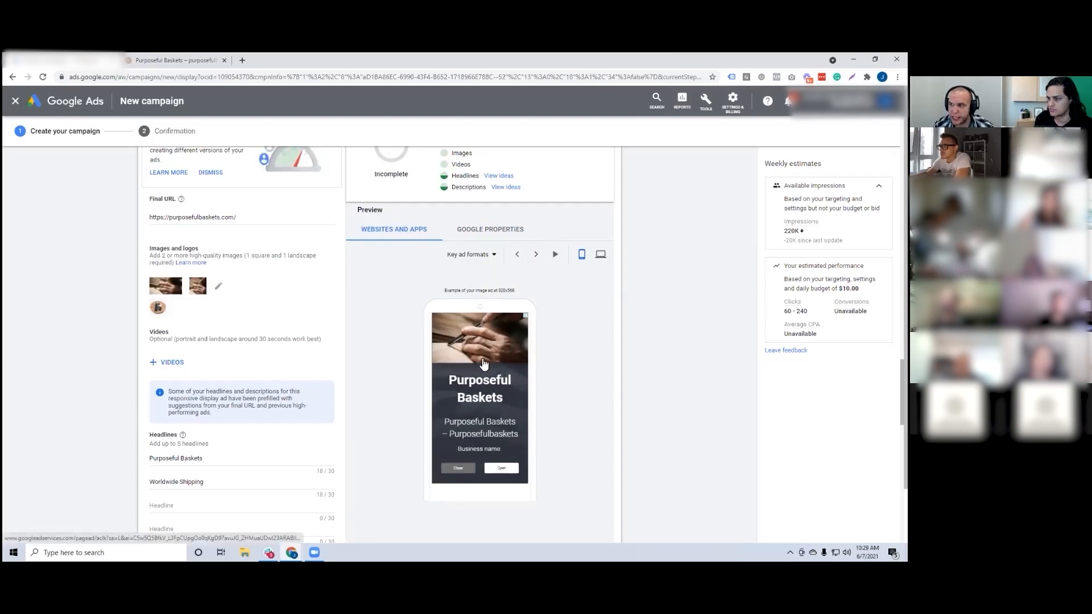
pyautogui.click(537, 255)
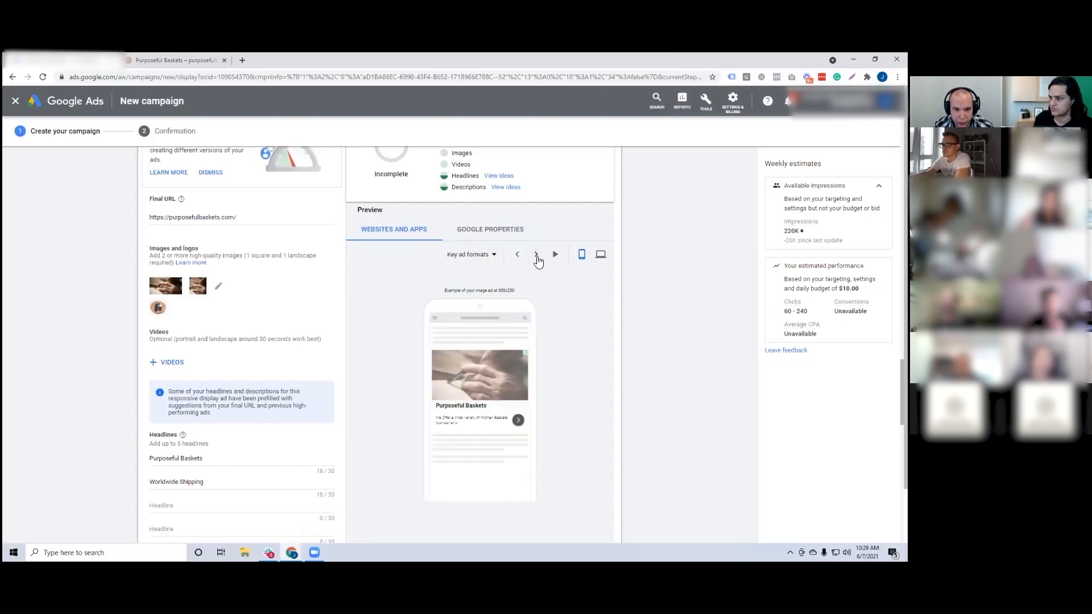
pyautogui.click(537, 255)
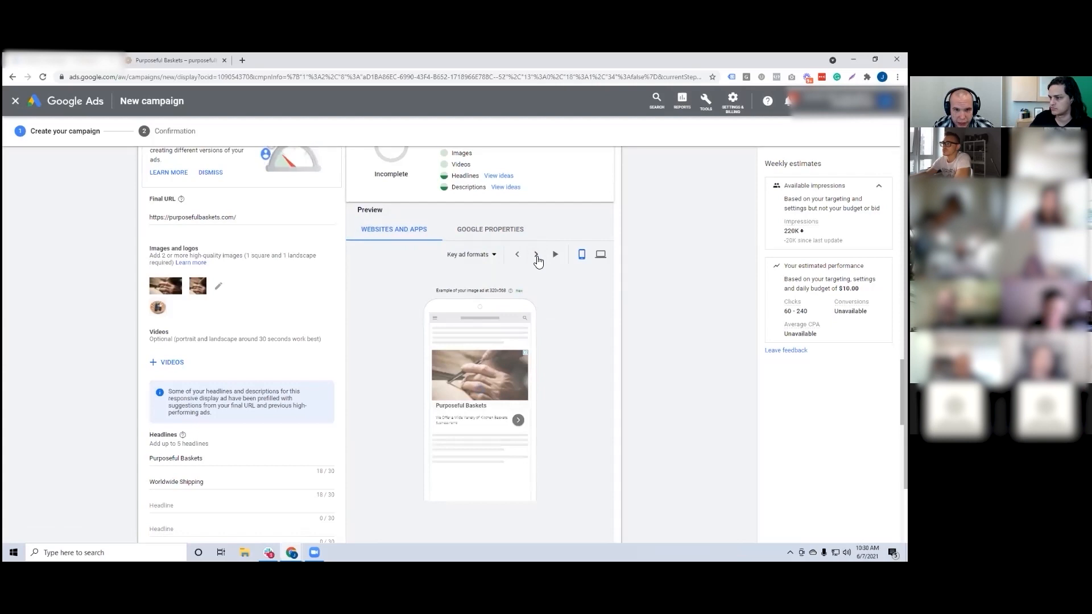
pyautogui.click(536, 255)
# Step: Add the custom colors section to the ad through its additional options
pyautogui.scroll(-1, 538, 276)
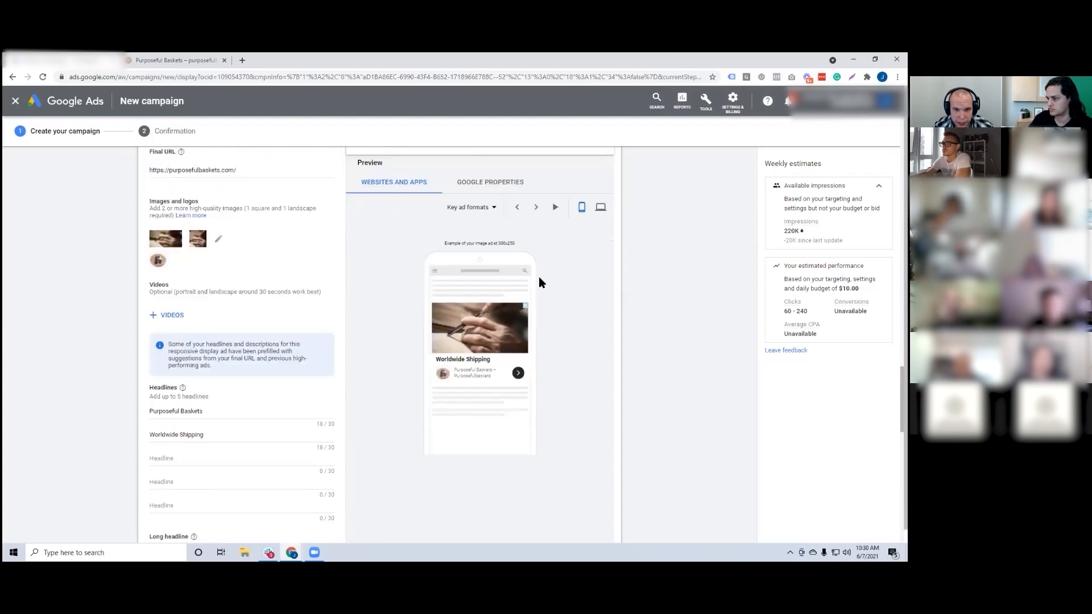
pyautogui.scroll(-2, 539, 280)
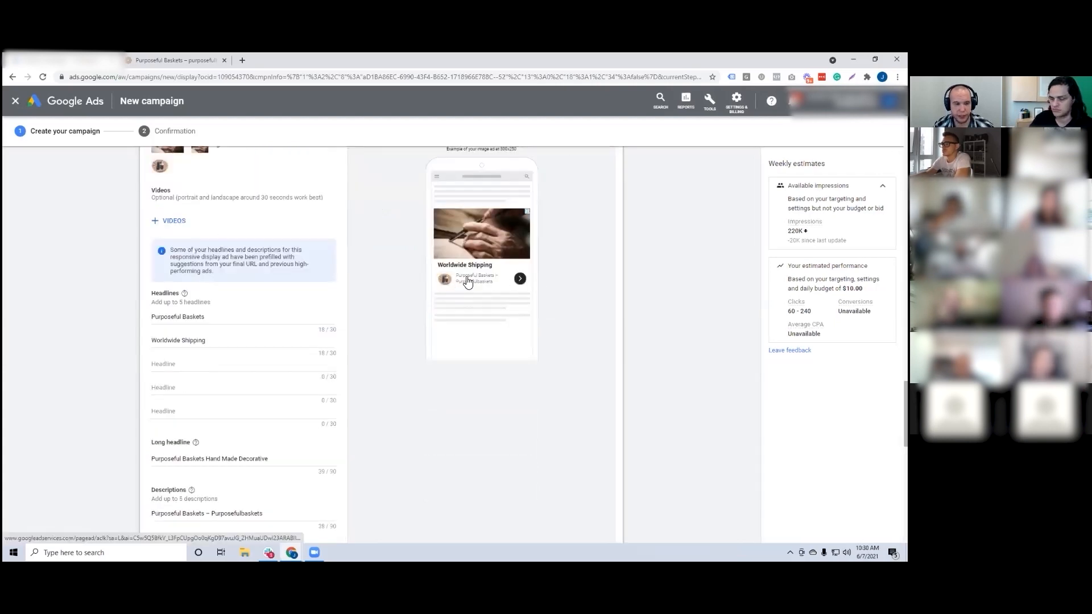
pyautogui.scroll(-3, 420, 275)
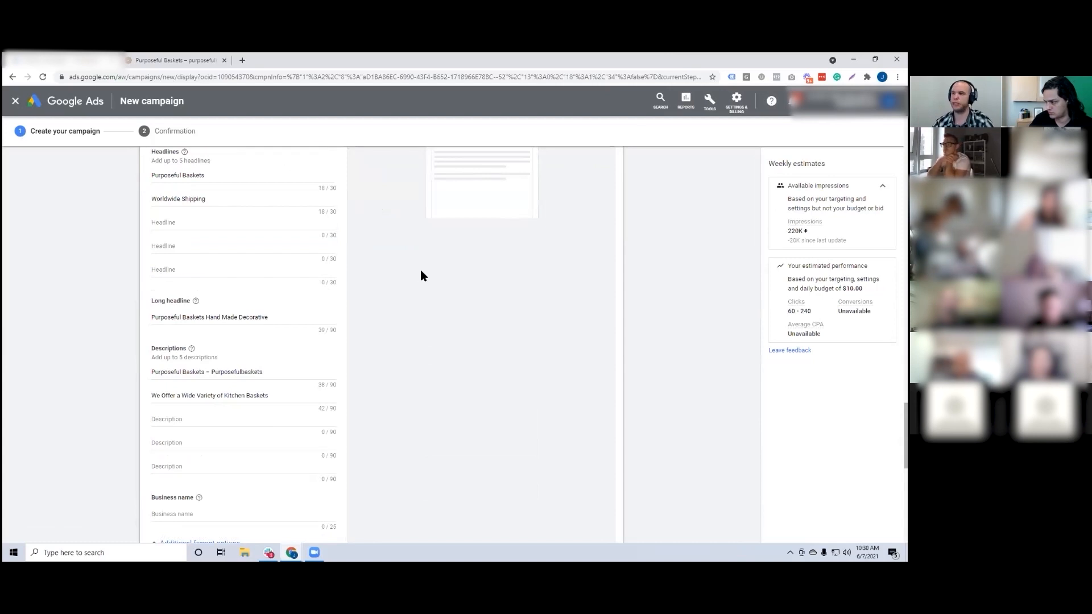
pyautogui.scroll(-5, 422, 271)
pyautogui.scroll(-3, 205, 273)
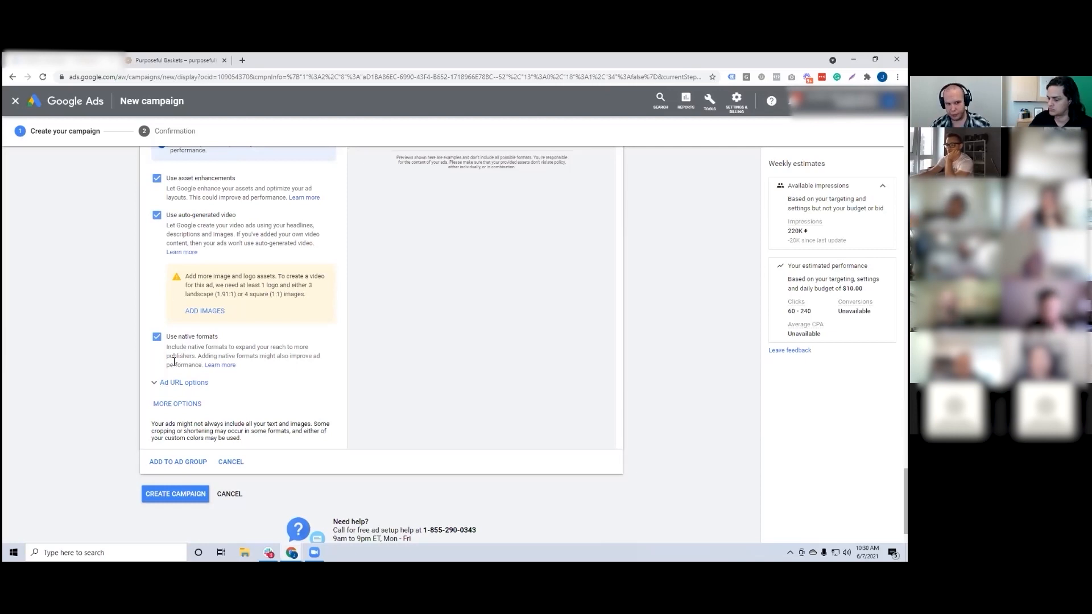
pyautogui.click(176, 404)
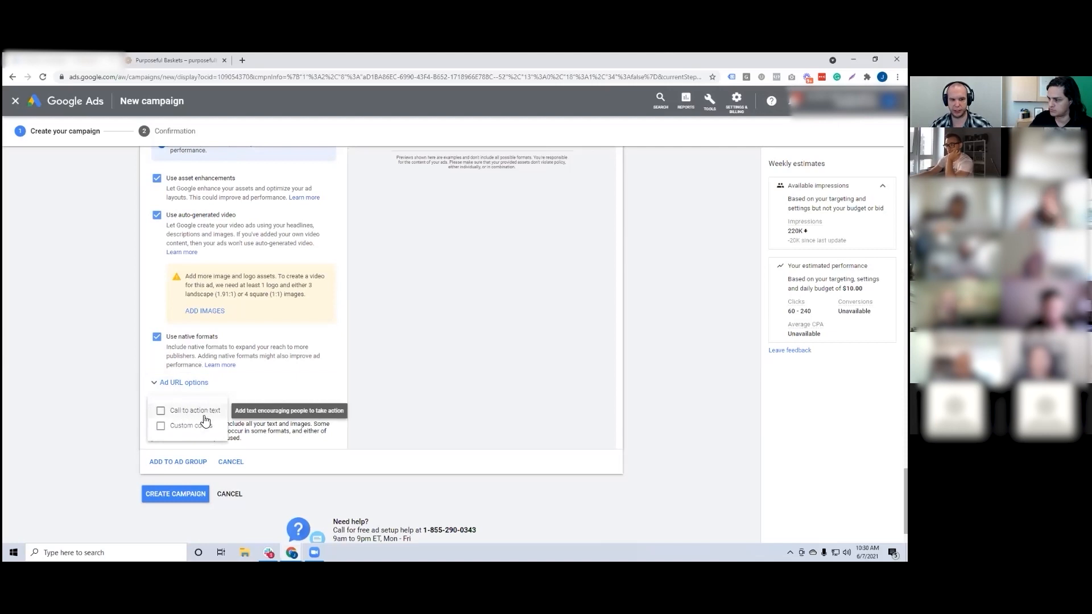
pyautogui.click(196, 426)
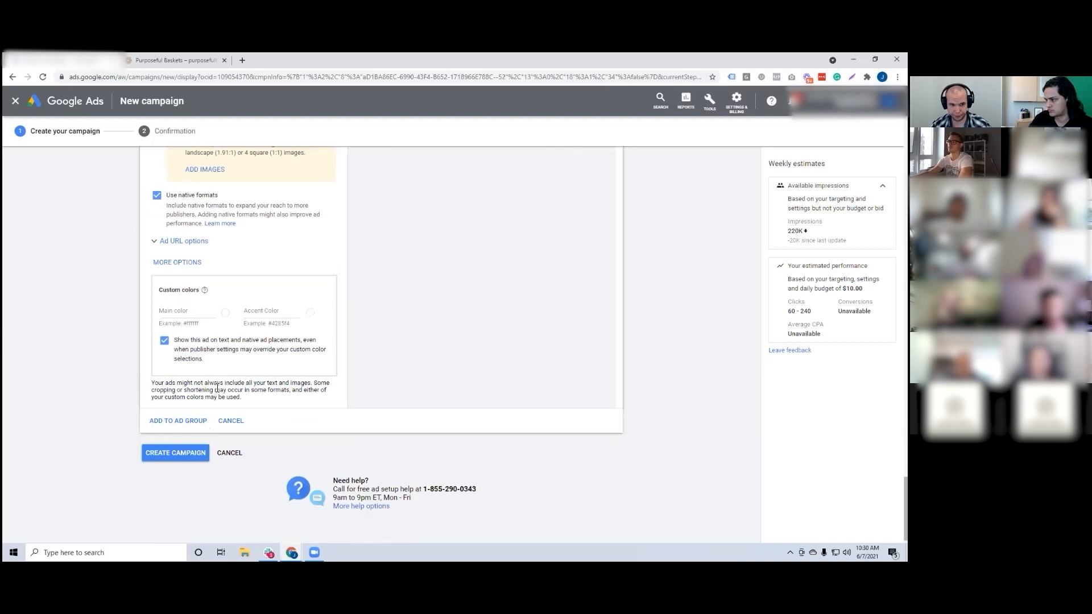
# Step: Examine the ad format choices of the Websites and apps preview, then the custom color fields
pyautogui.scroll(10, 218, 388)
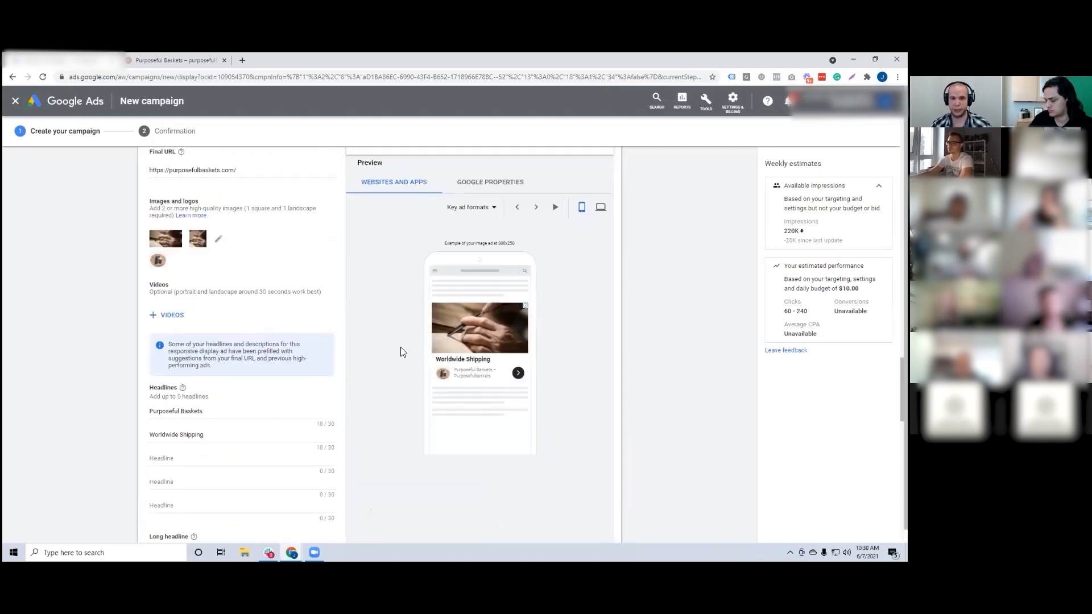
pyautogui.click(481, 207)
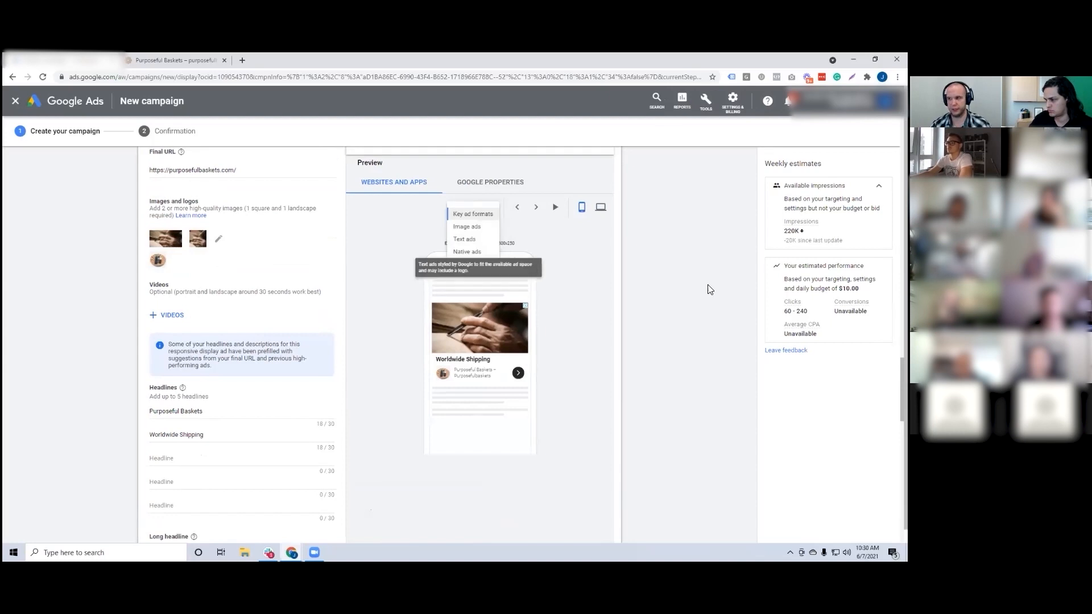
pyautogui.scroll(-10, 585, 336)
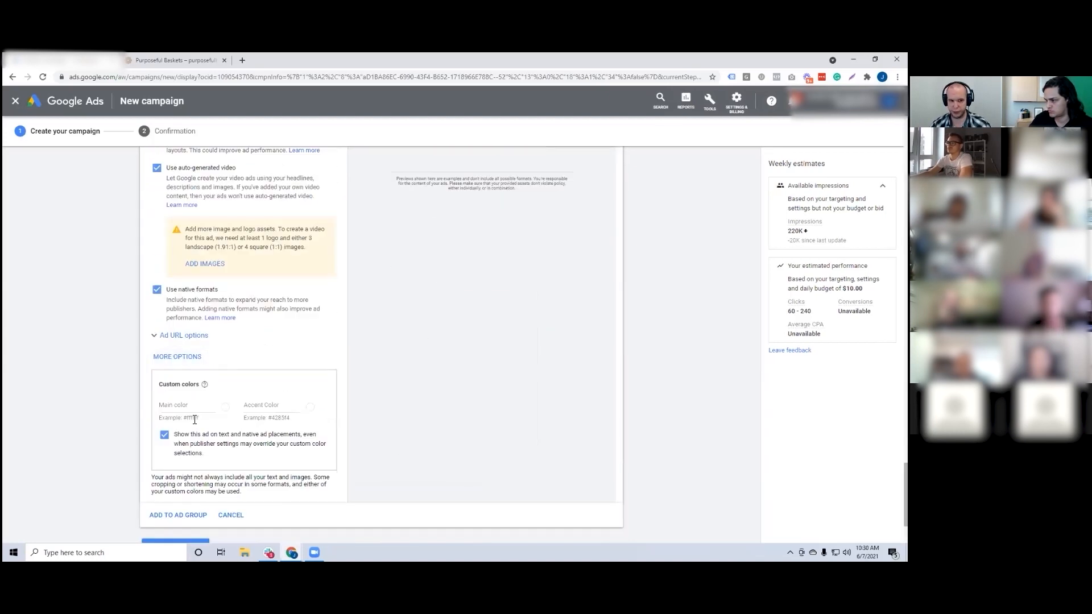
pyautogui.scroll(-1, 203, 389)
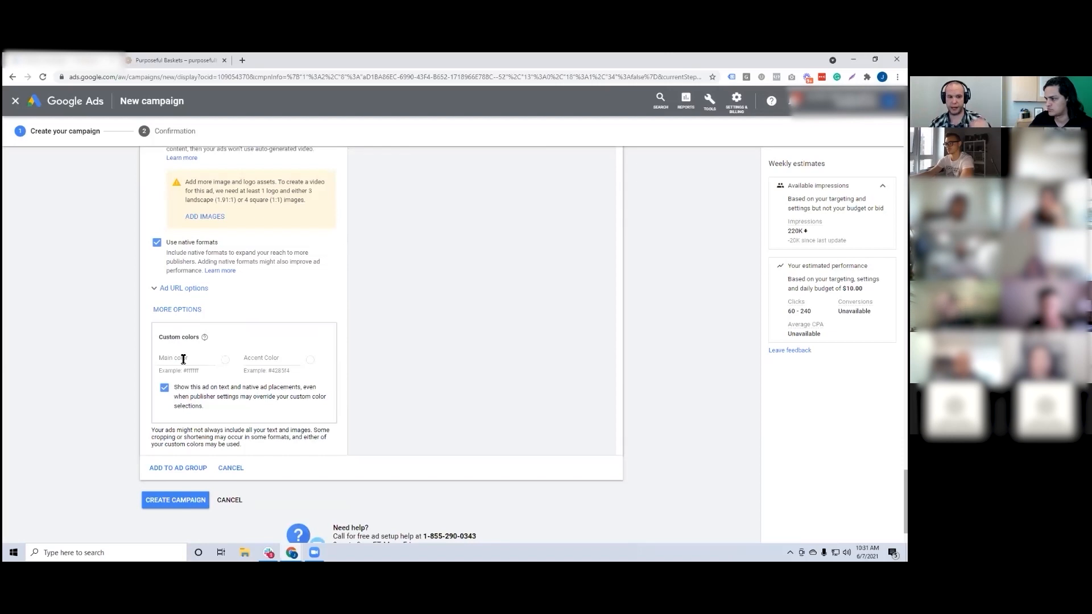
# Step: Enter "purposeful baskets" as the ad's business name and add the ad to the ad group
pyautogui.click(174, 467)
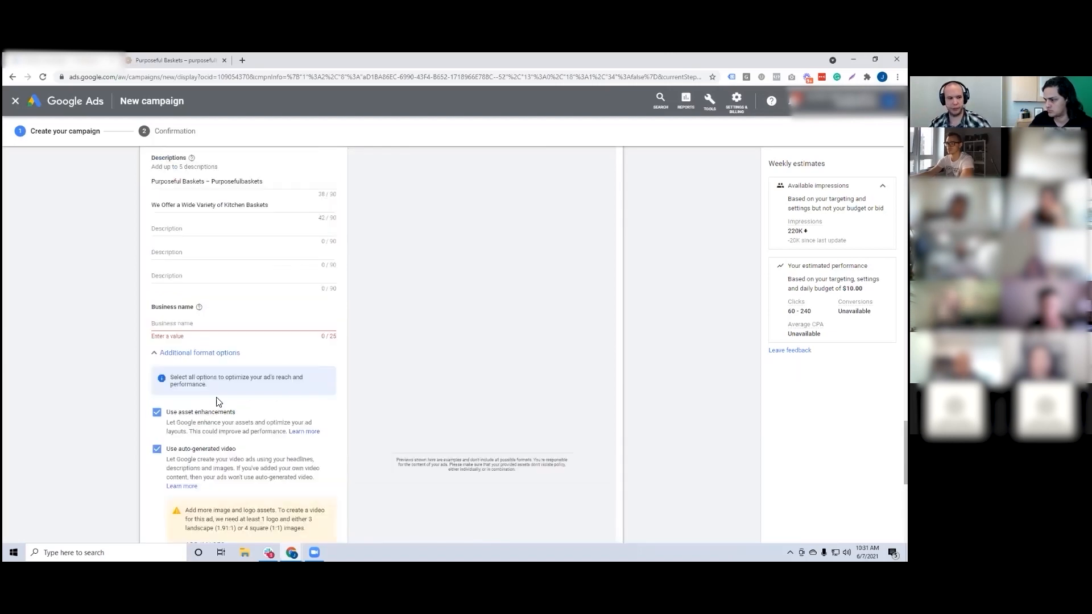
pyautogui.write('purposeful baskets')
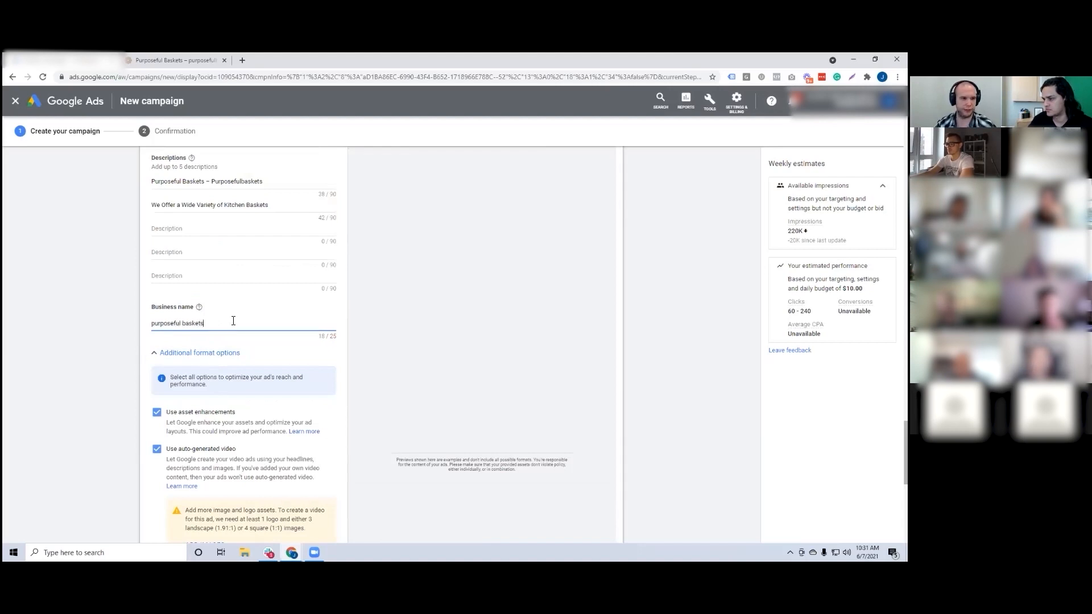
pyautogui.scroll(-7, 233, 321)
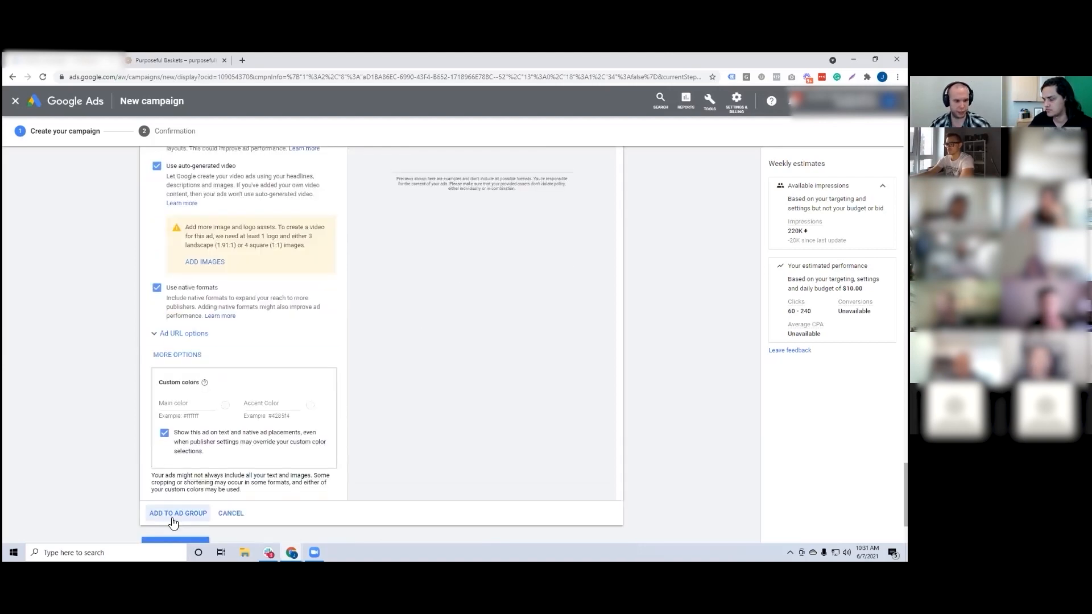
pyautogui.click(182, 408)
# Step: Try to create the campaign, then change its name to "Dynamic Remarketing - Sol8 #2"
pyautogui.click(188, 435)
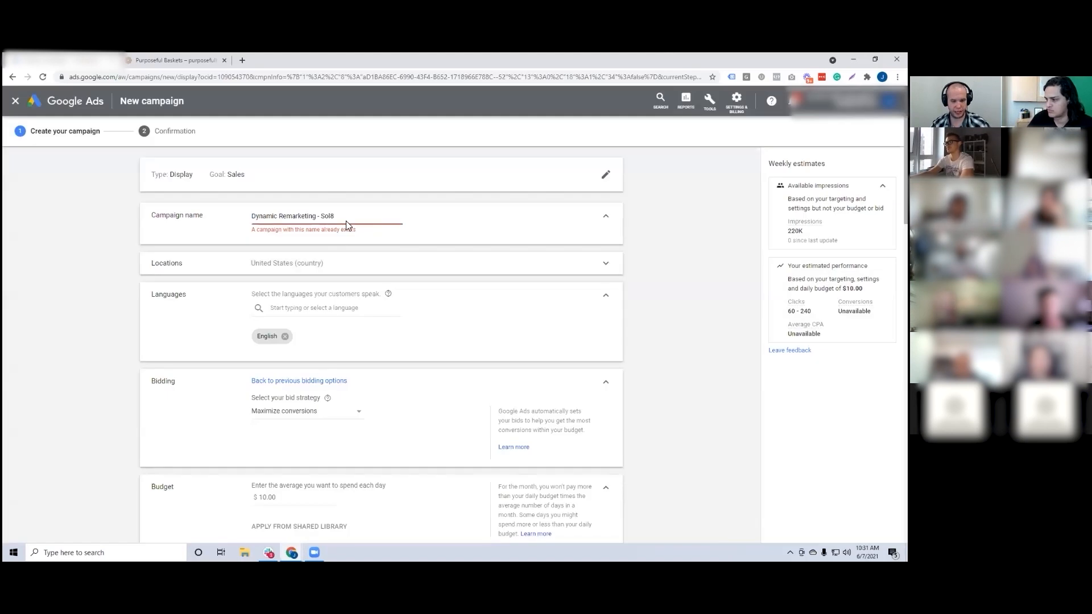
pyautogui.click(346, 223)
pyautogui.write('#2')
# Step: Create the renamed campaign, continue to it and open the list of all campaigns
pyautogui.middleClick(61, 227)
pyautogui.scroll(-20, 61, 227)
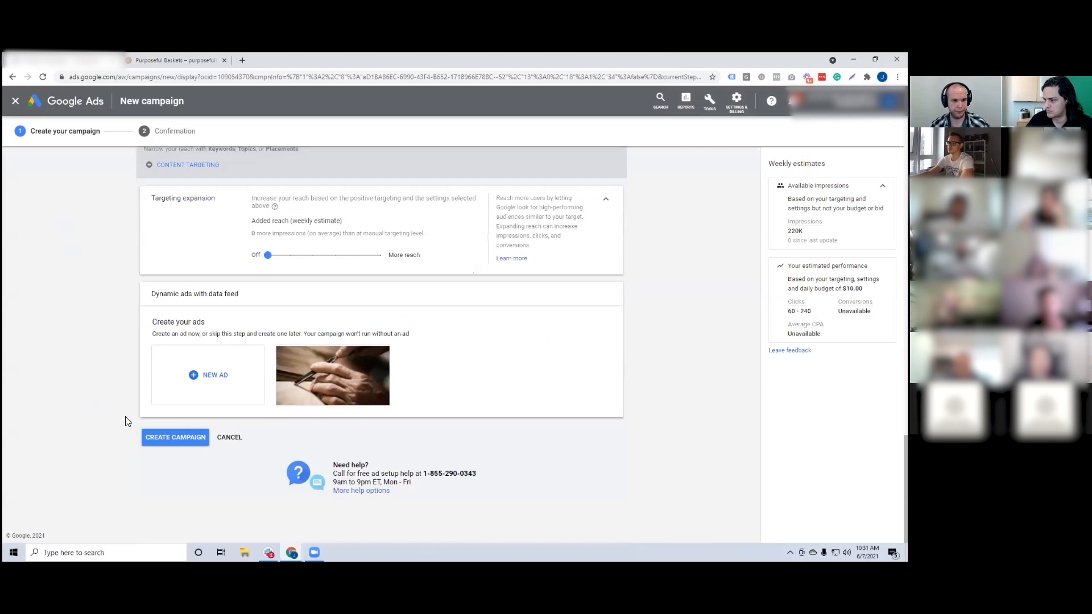
pyautogui.click(173, 448)
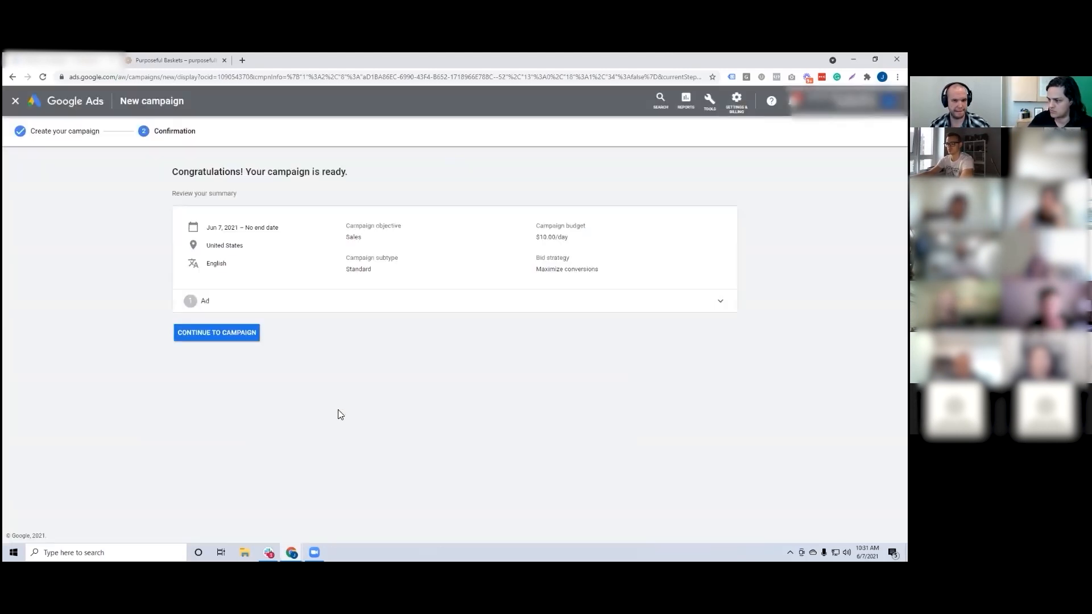
pyautogui.click(213, 332)
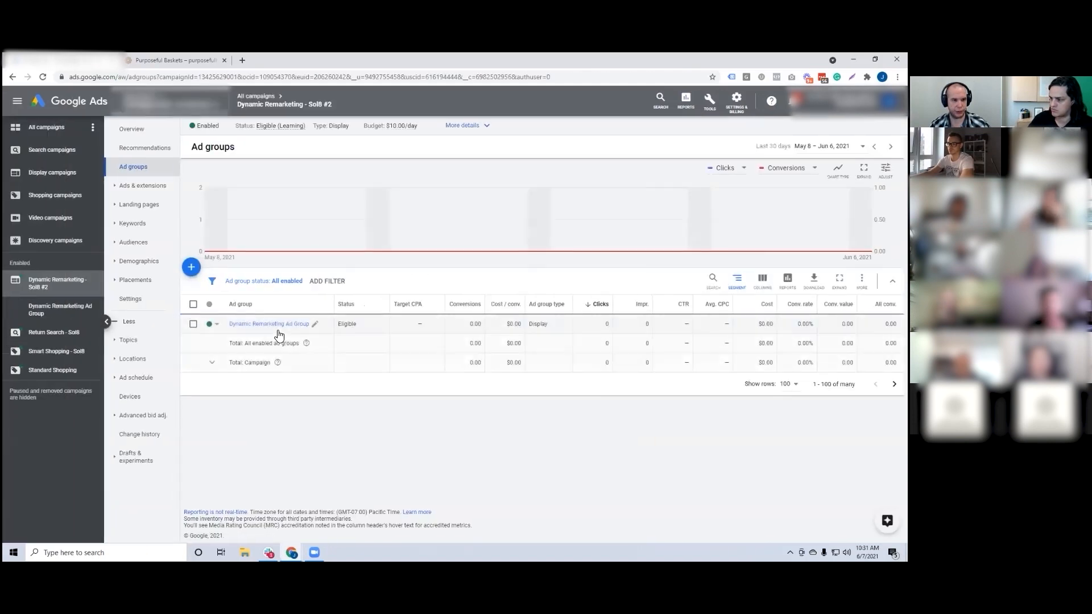
pyautogui.click(257, 96)
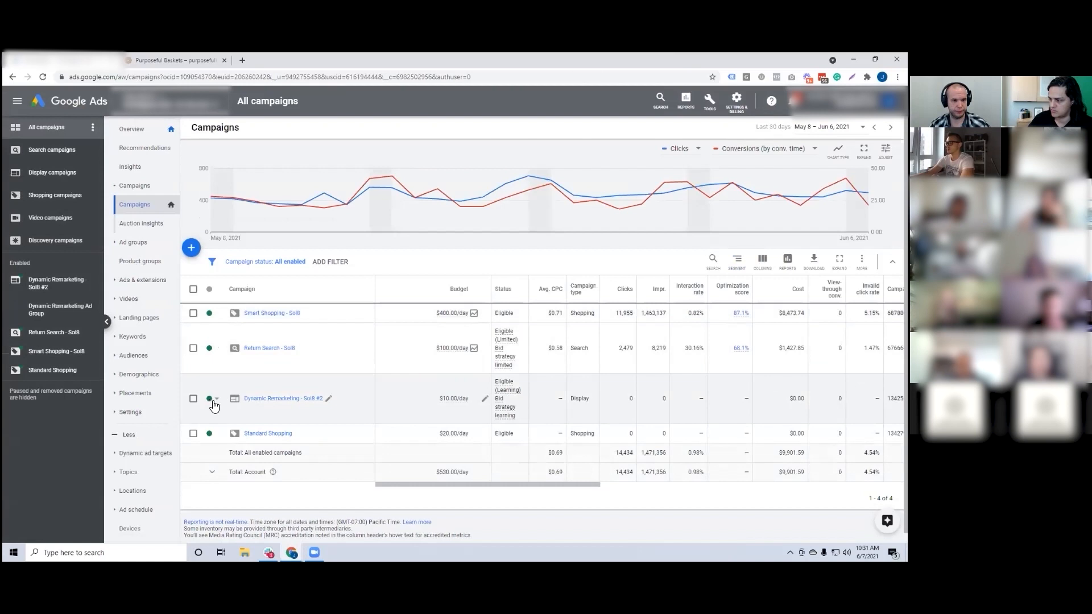
# Step: Pause the "Dynamic Remarketing - Sol8 #2" campaign and open it
pyautogui.click(216, 400)
pyautogui.click(221, 404)
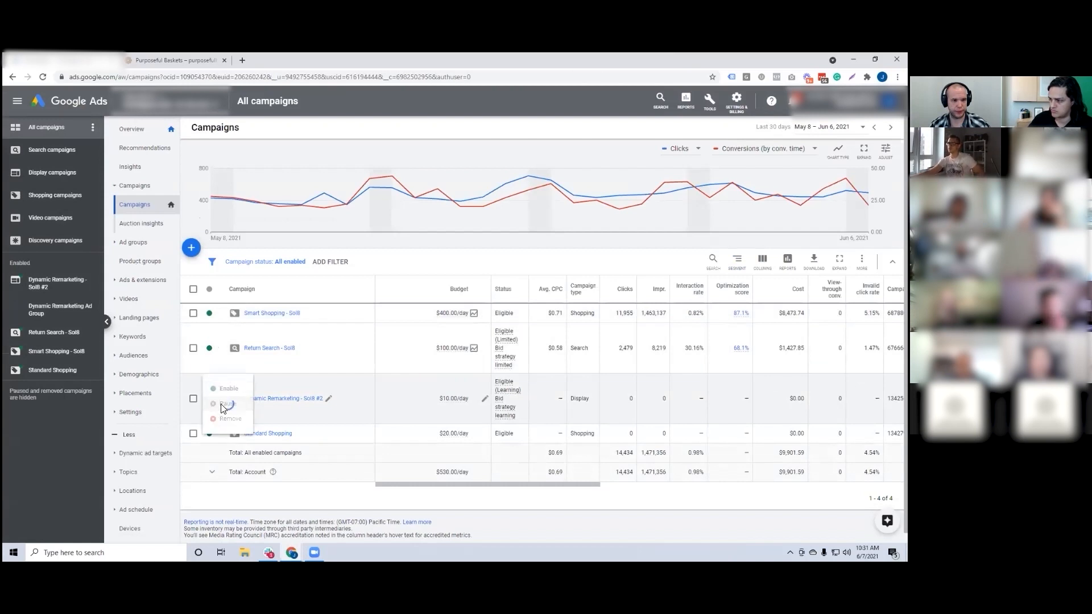
pyautogui.click(266, 394)
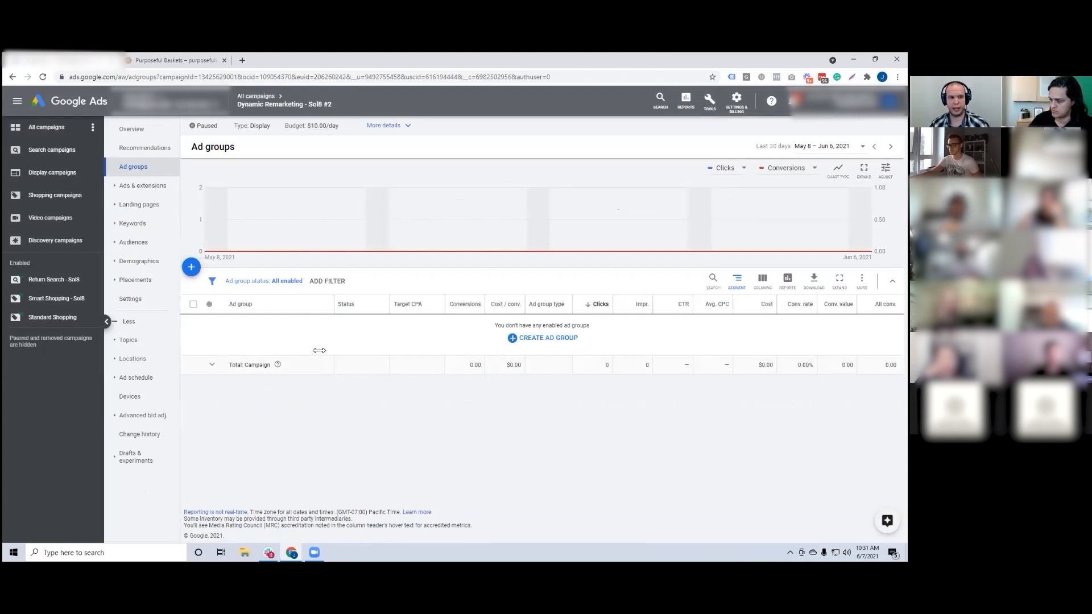
# Step: Try to add audiences to the campaign's Dynamic Remarketing Ad Group, and reload the Audiences page
pyautogui.click(142, 246)
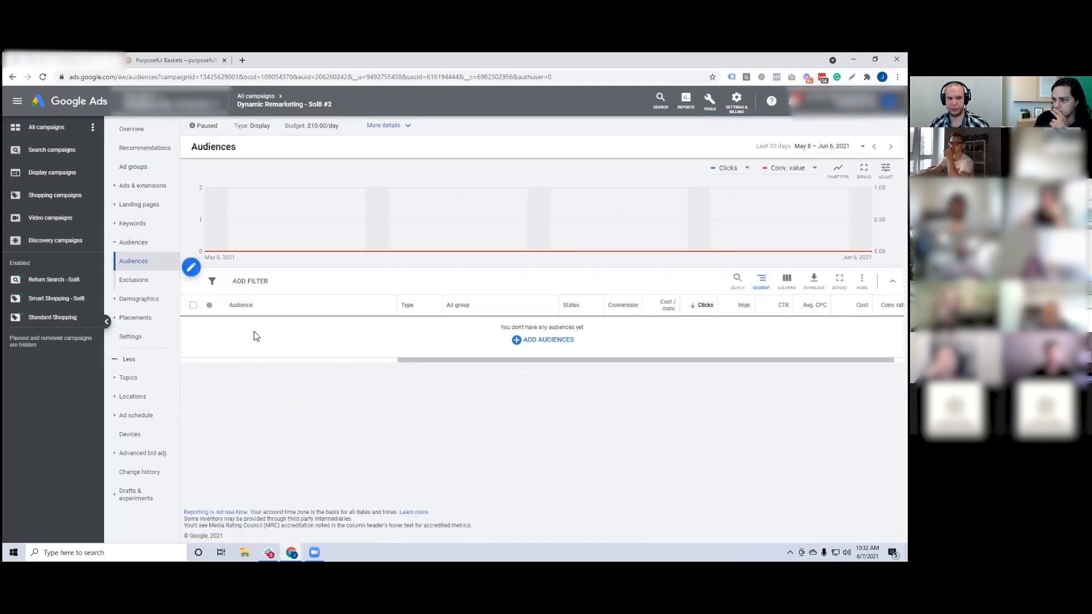
pyautogui.click(541, 340)
pyautogui.click(214, 207)
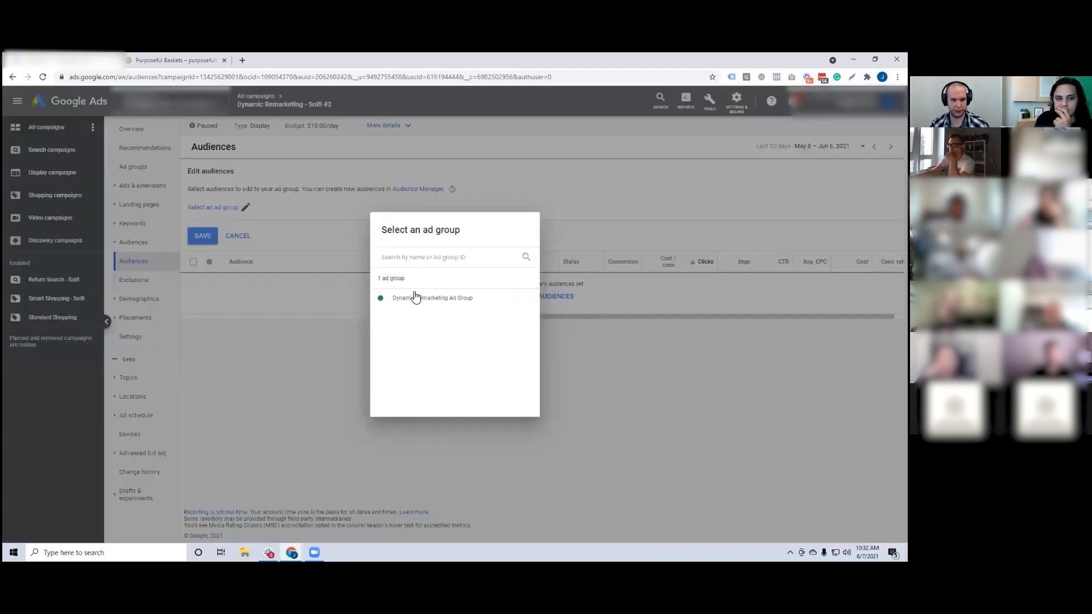
pyautogui.click(415, 298)
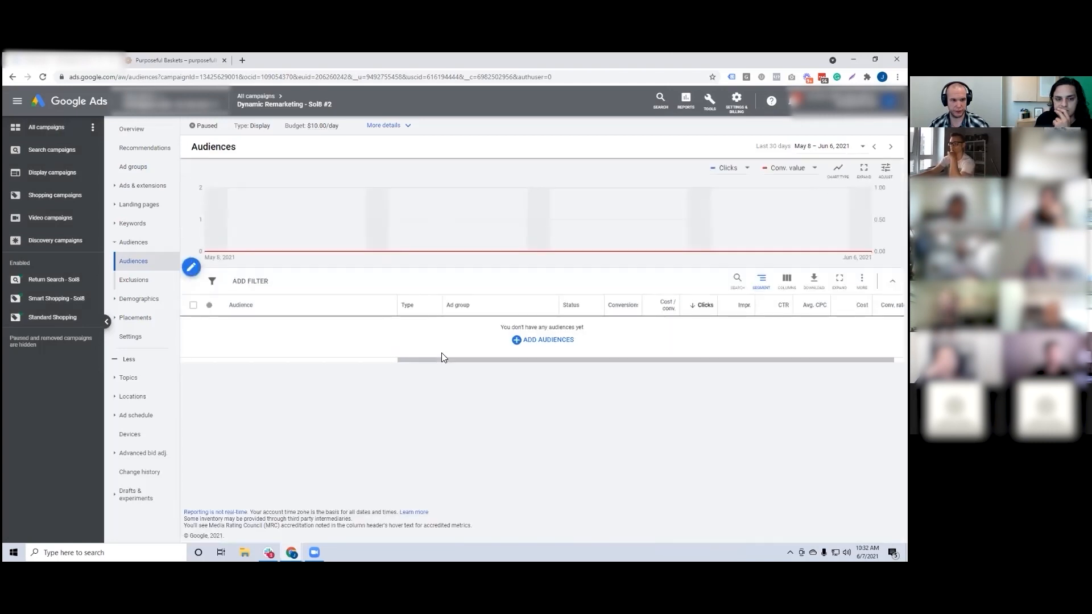
pyautogui.click(229, 75)
pyautogui.press('Return')
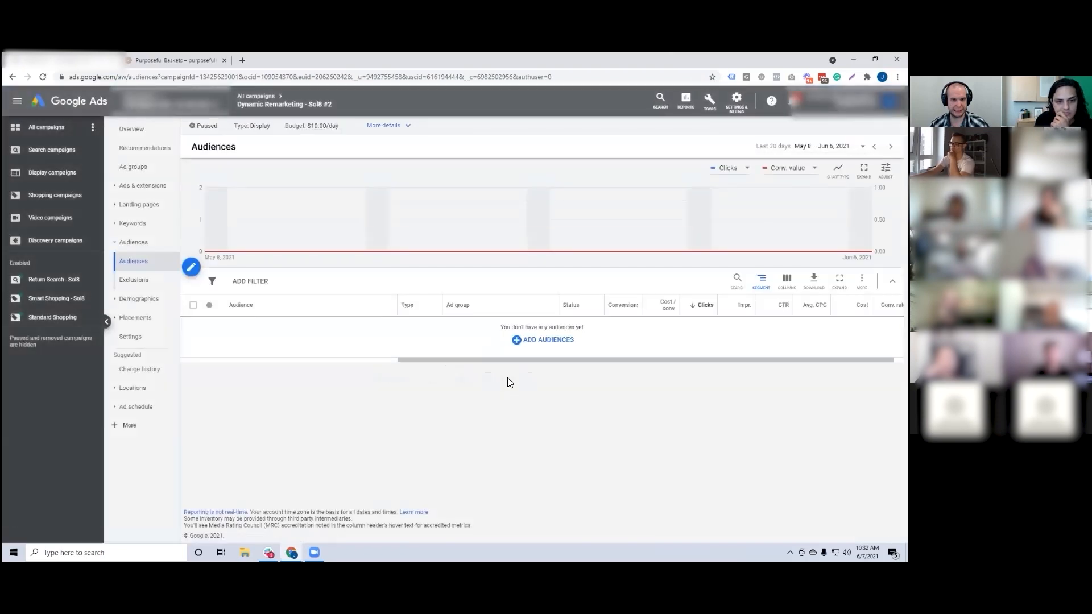
# Step: Return to all campaigns and set the campaign status filter to All
pyautogui.click(256, 96)
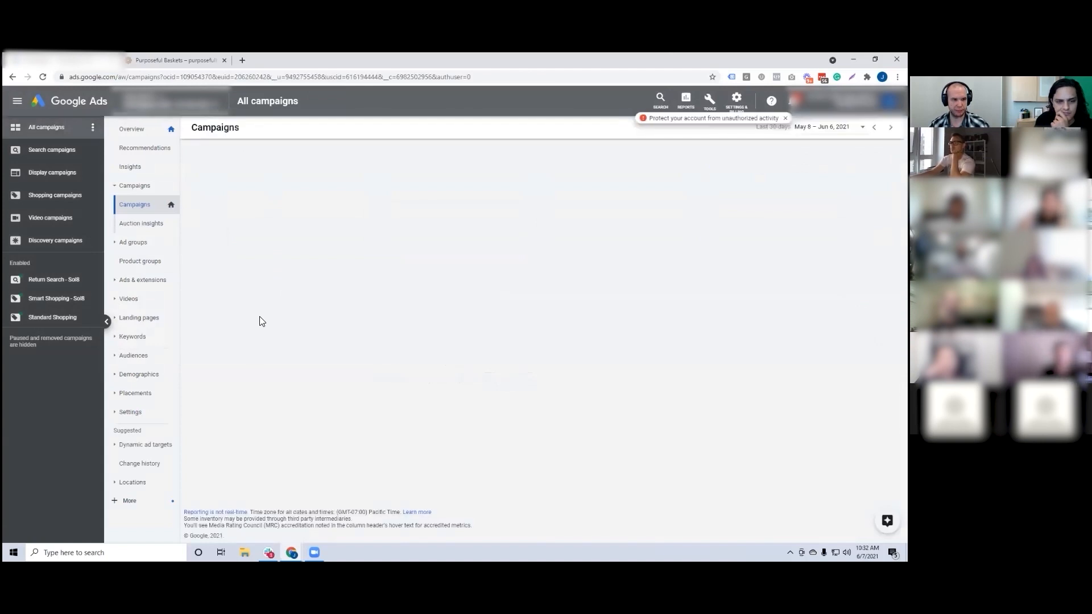
pyautogui.click(282, 272)
pyautogui.click(278, 265)
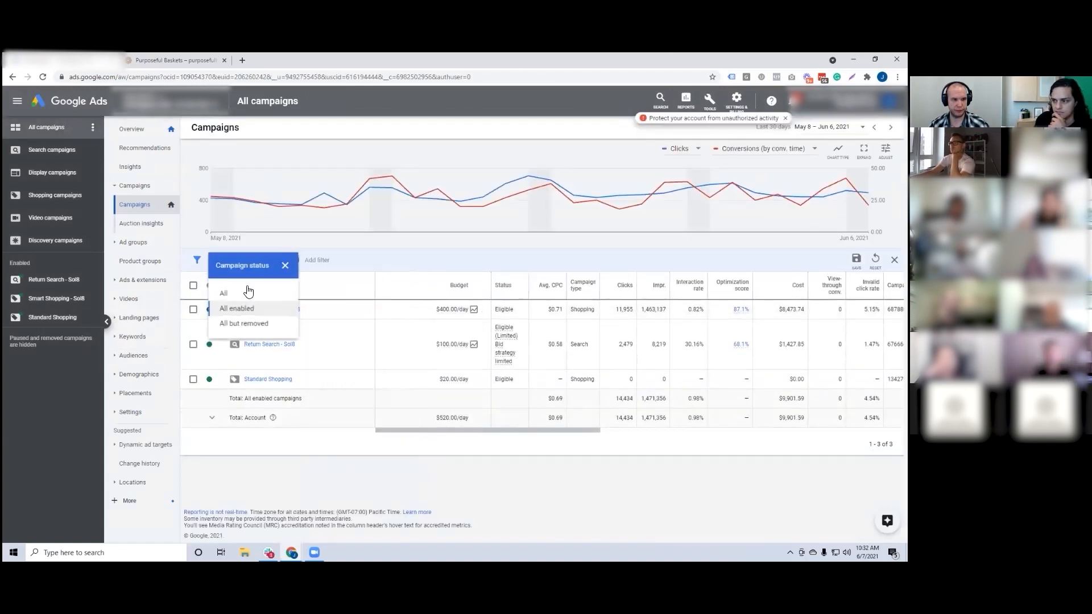
pyautogui.click(239, 309)
pyautogui.scroll(-2, 243, 320)
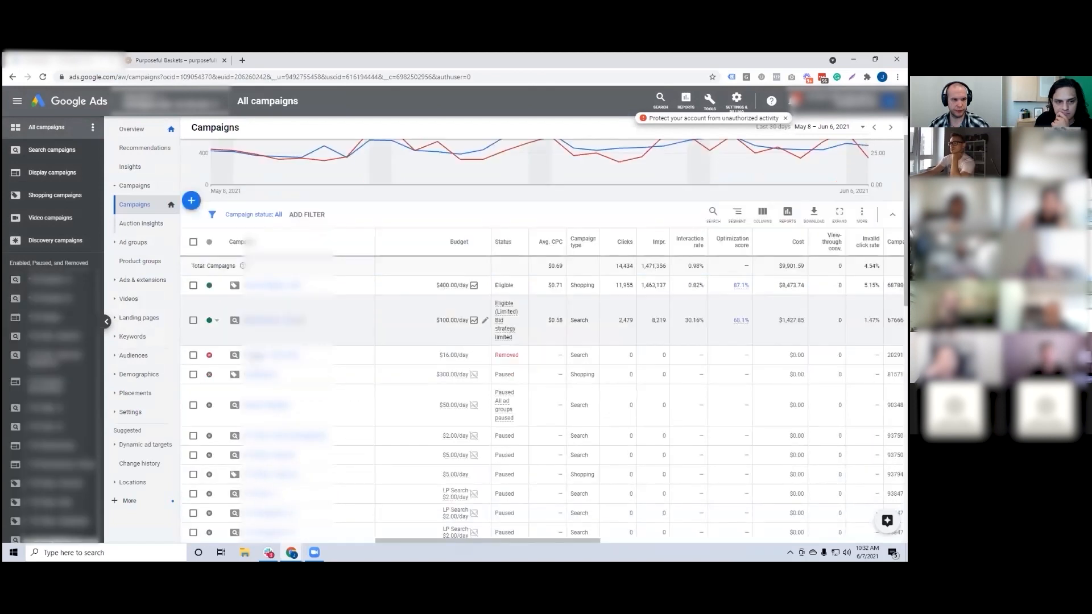
# Step: Among the Display campaigns, enable "Dynamic Remarketing - Sol8 #2" and set its daily budget to $1
pyautogui.click(54, 172)
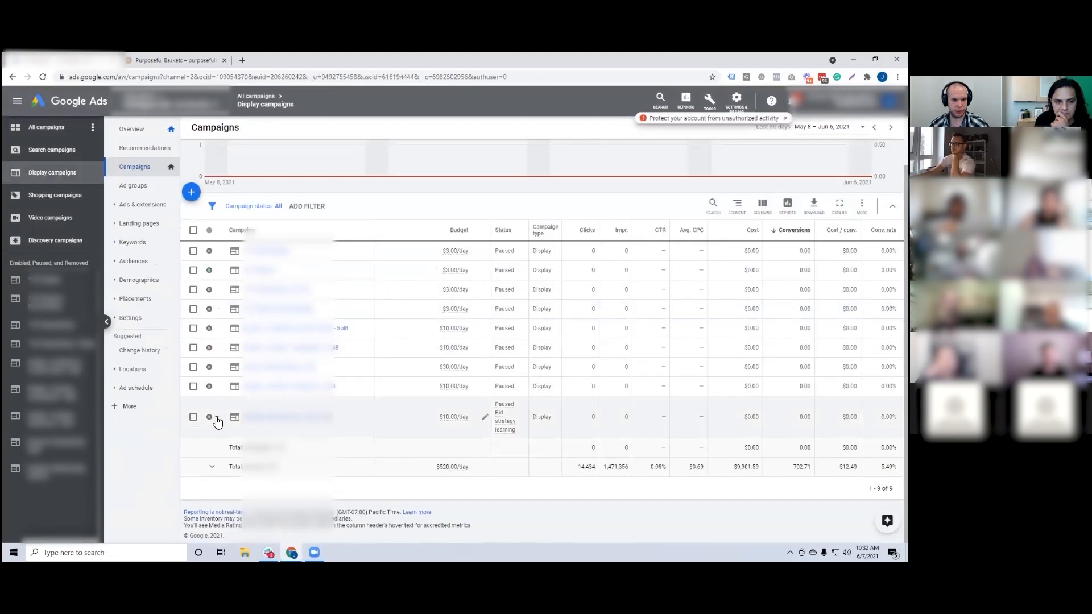
pyautogui.click(211, 419)
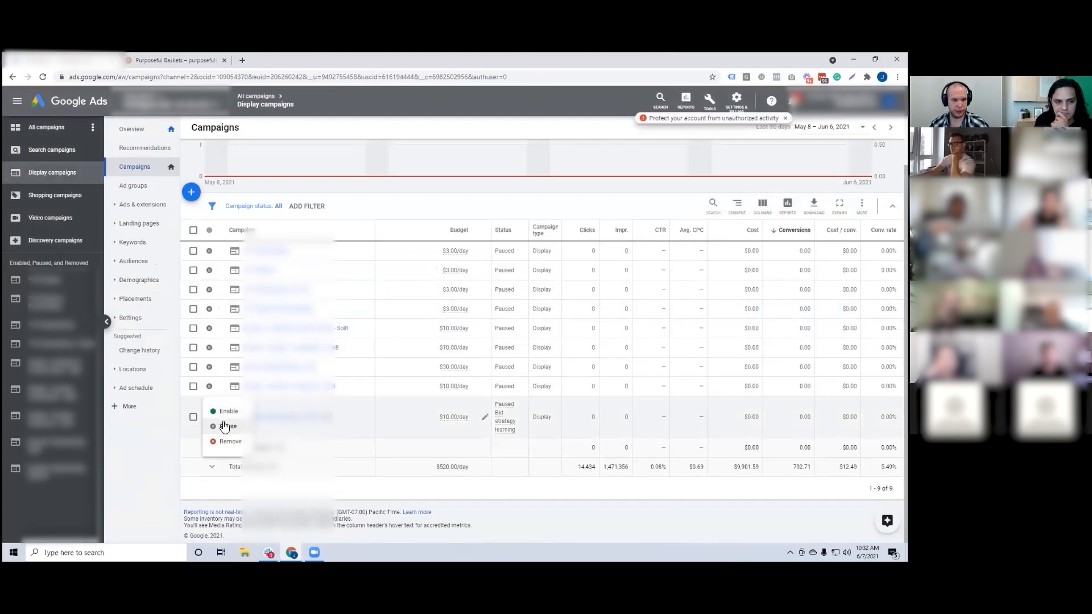
pyautogui.click(486, 422)
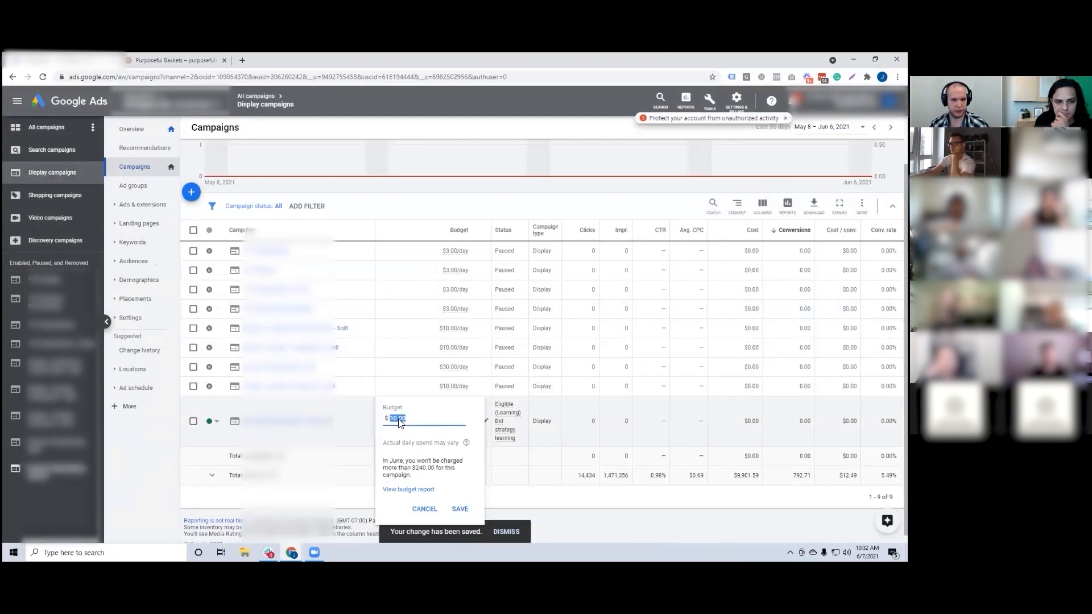
pyautogui.write('1')
pyautogui.click(460, 509)
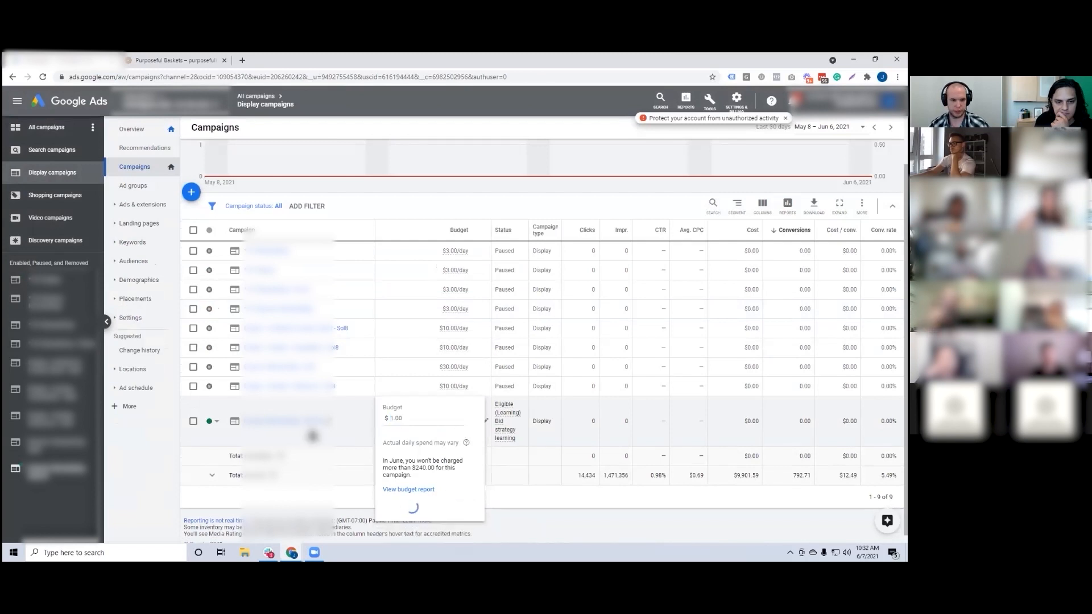
# Step: Review the audiences of the "Dynamic Remarketing - Sol8 #2" campaign and return to all campaigns
pyautogui.click(291, 424)
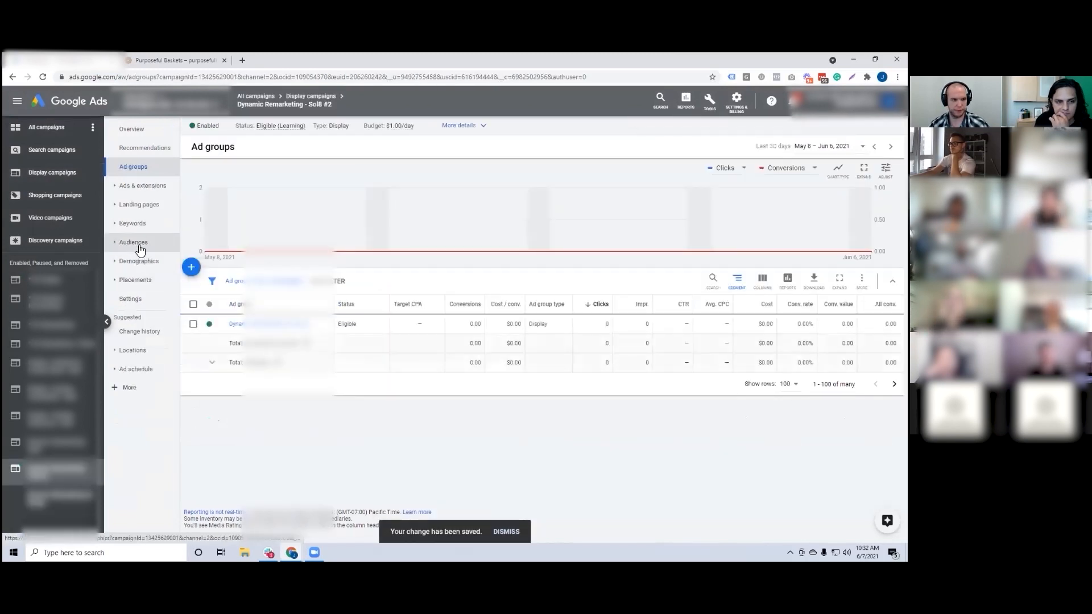
pyautogui.click(140, 244)
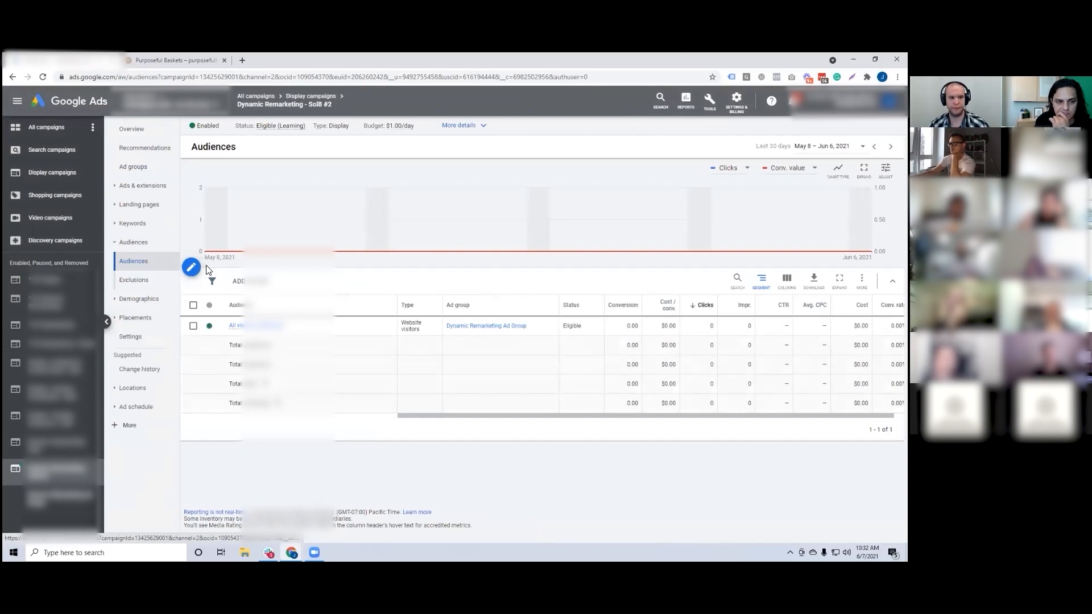
pyautogui.click(263, 100)
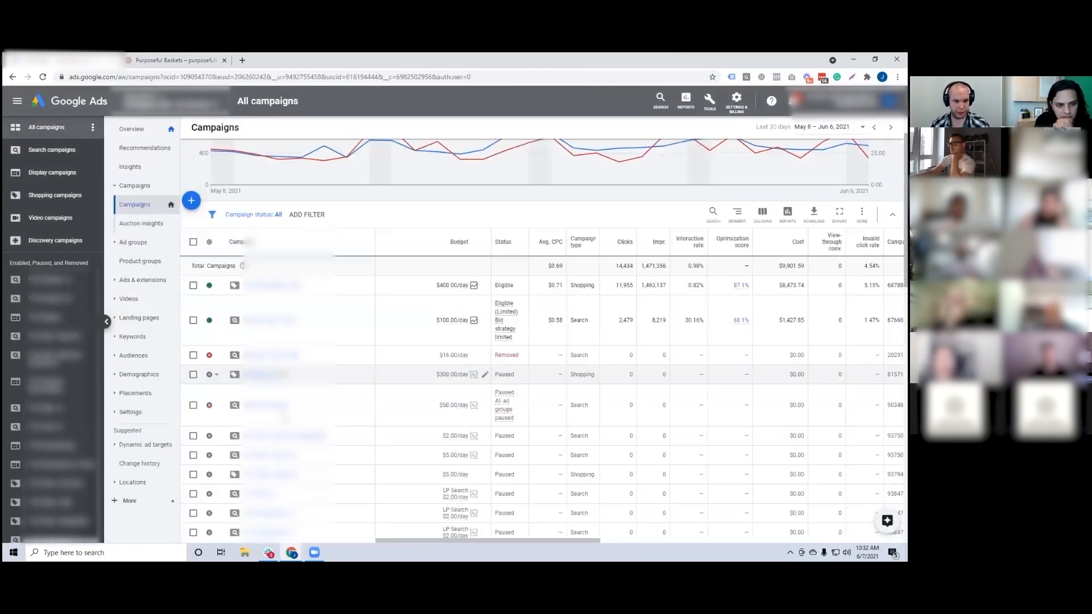
# Step: Filter the campaign list to All enabled and pause the "Dynamic Remarketing - Sol8 #2" campaign
pyautogui.click(256, 263)
pyautogui.click(239, 311)
pyautogui.click(217, 402)
pyautogui.click(226, 407)
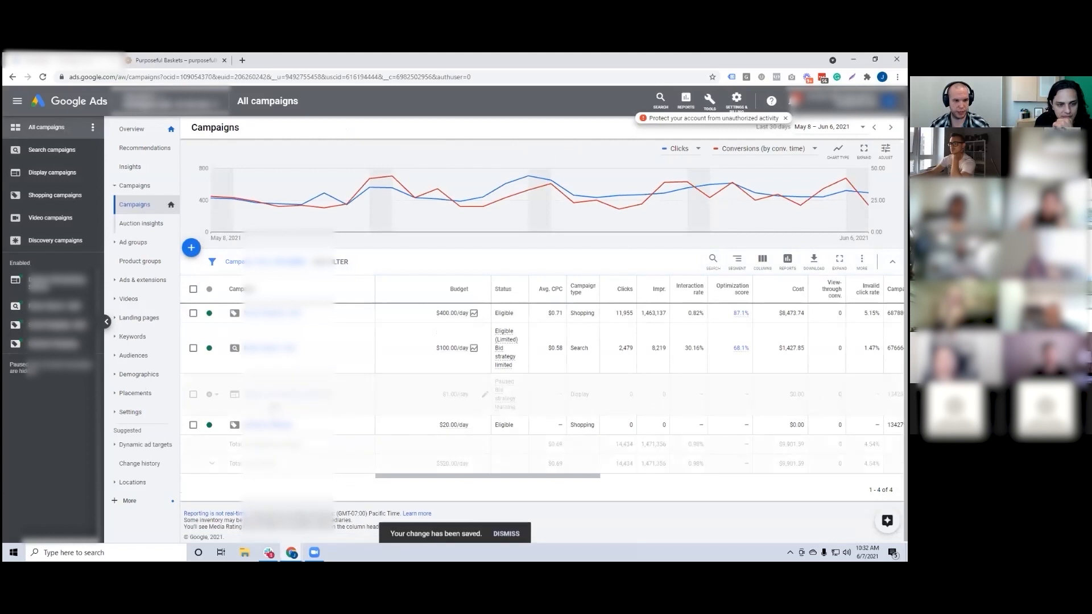
# Step: Open the audience exclusions of the "Dynamic Remarketing - Sol8 #2" campaign and start excluding audiences
pyautogui.click(259, 398)
pyautogui.click(133, 242)
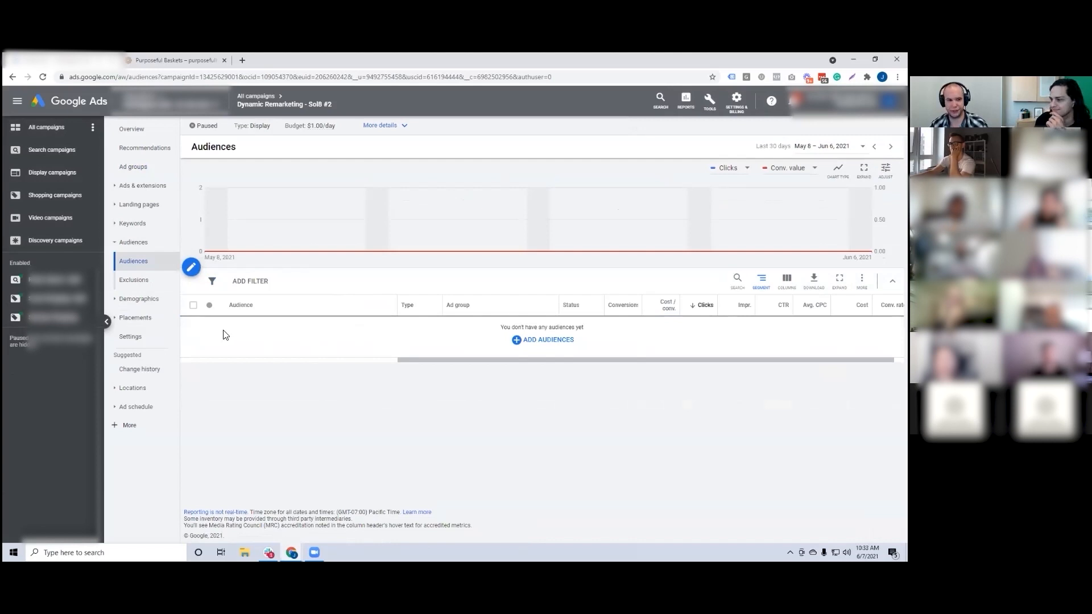
pyautogui.click(135, 284)
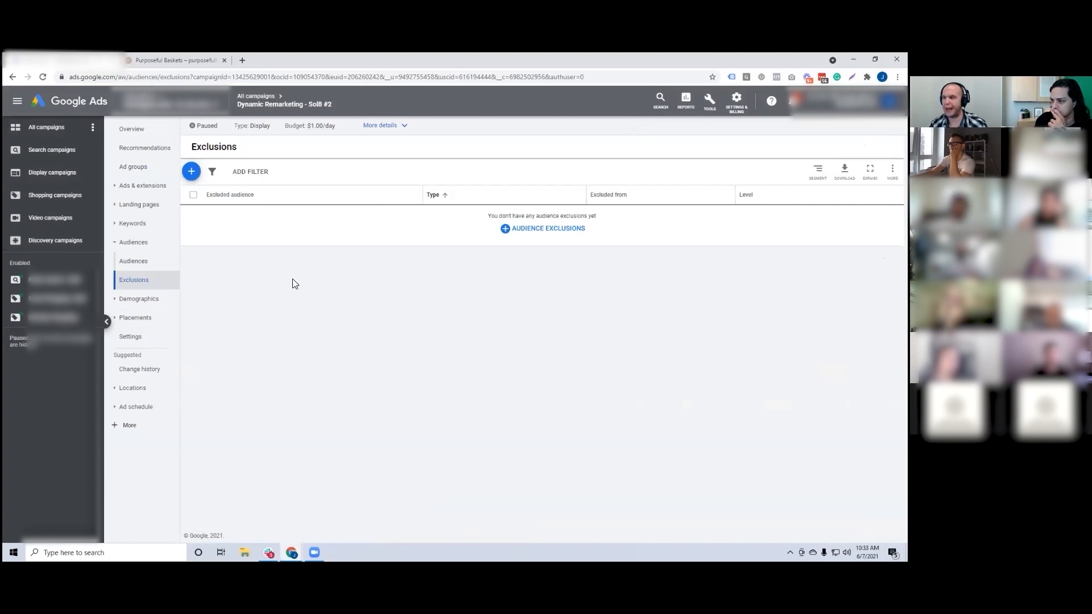
pyautogui.click(193, 175)
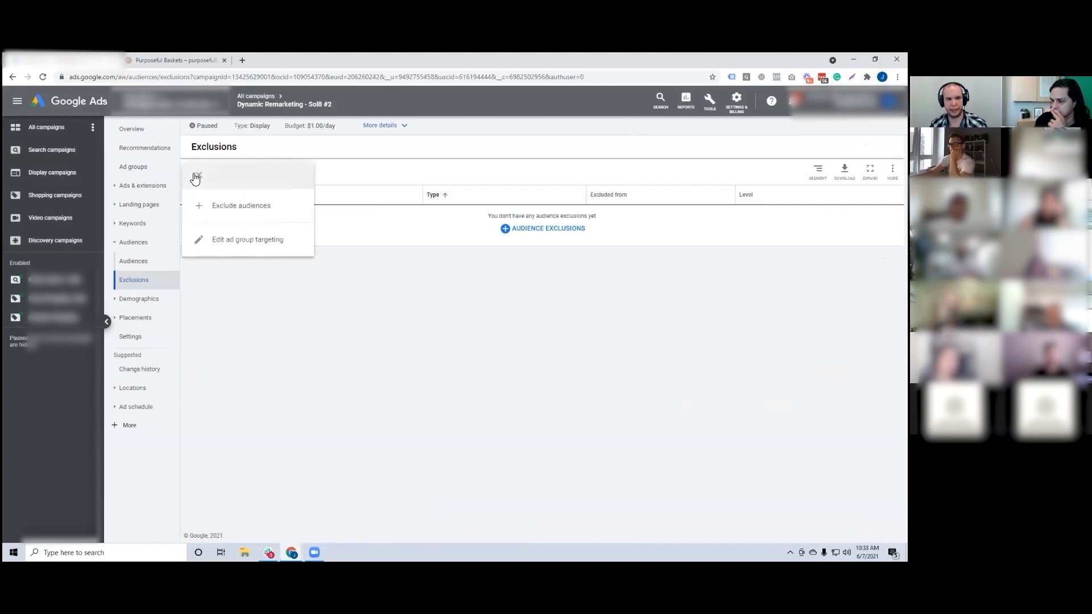
pyautogui.click(227, 208)
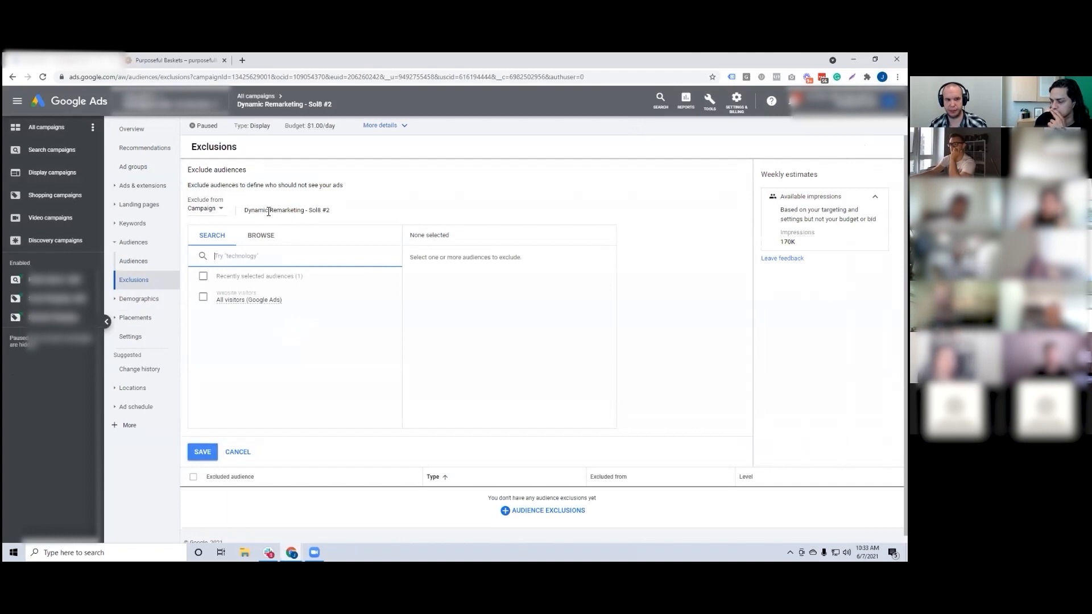
# Step: Exclude the "All converters" website visitors audience from the campaign and save the exclusion
pyautogui.click(261, 236)
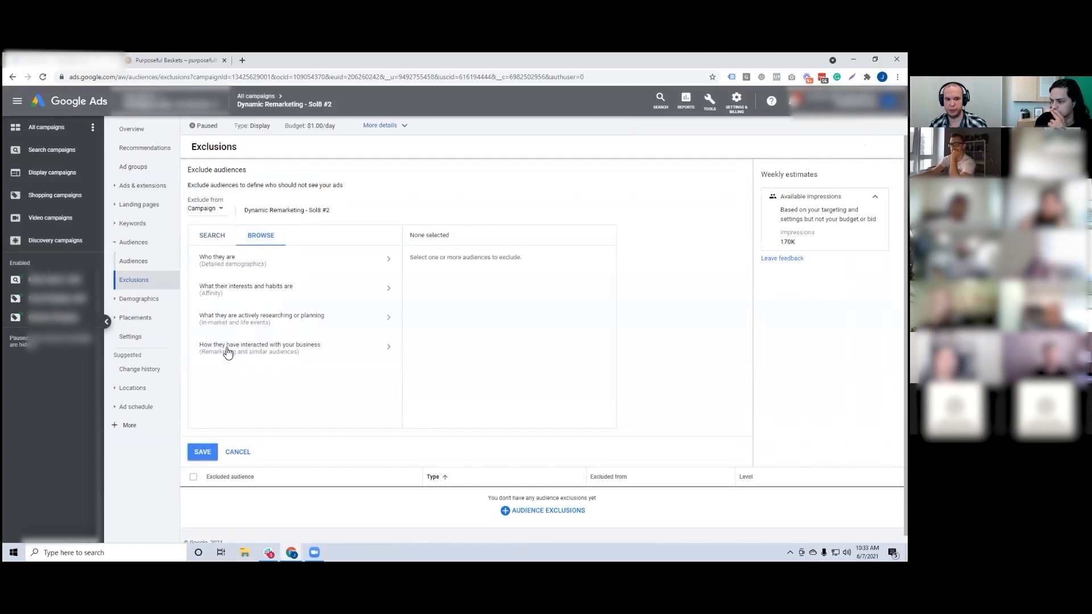
pyautogui.click(307, 351)
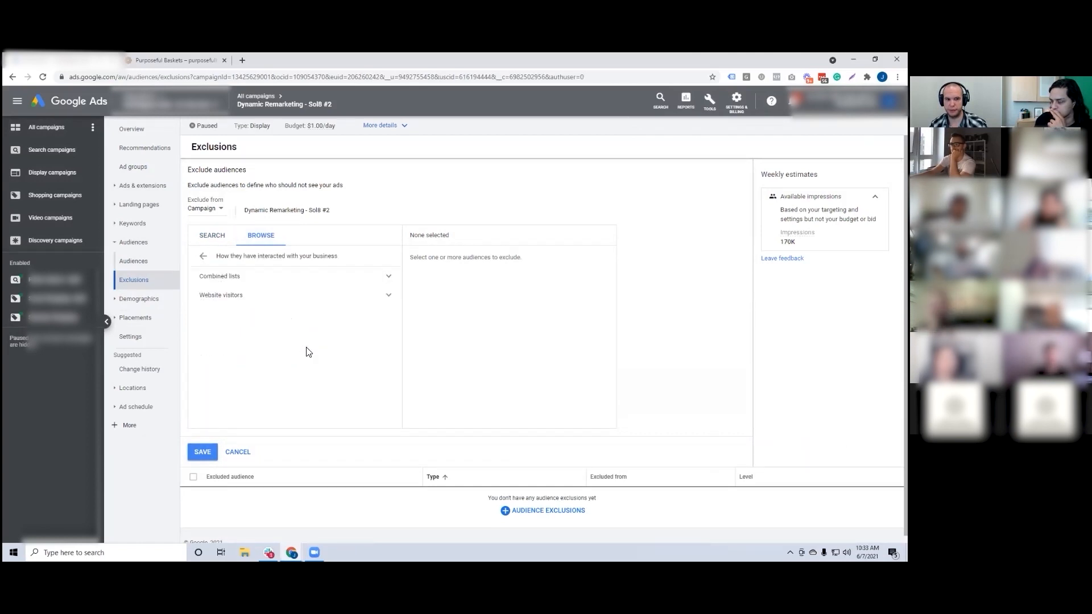
pyautogui.click(388, 295)
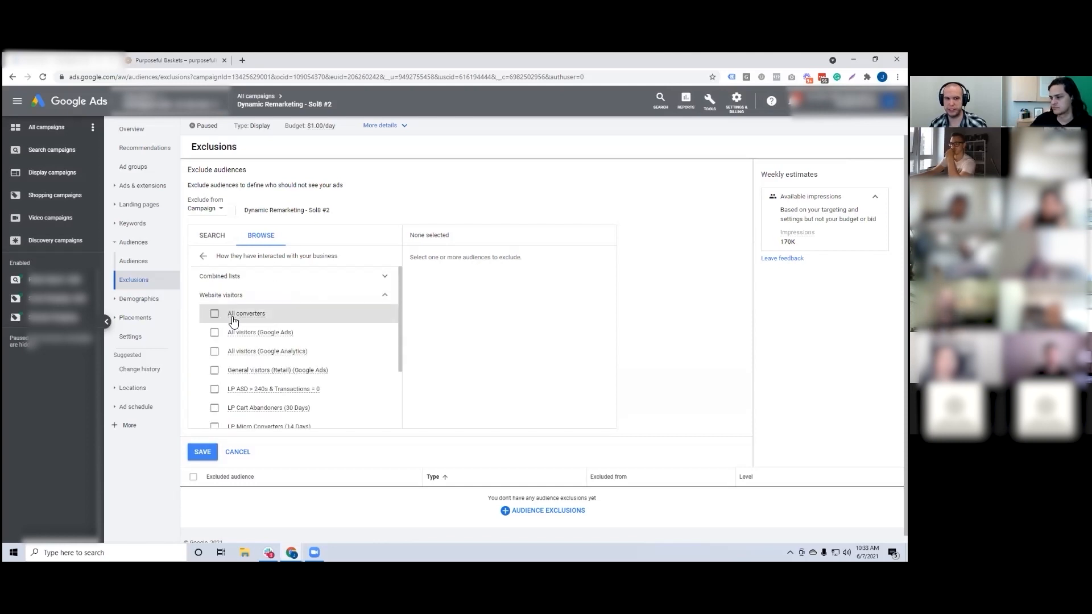
pyautogui.moveTo(238, 322)
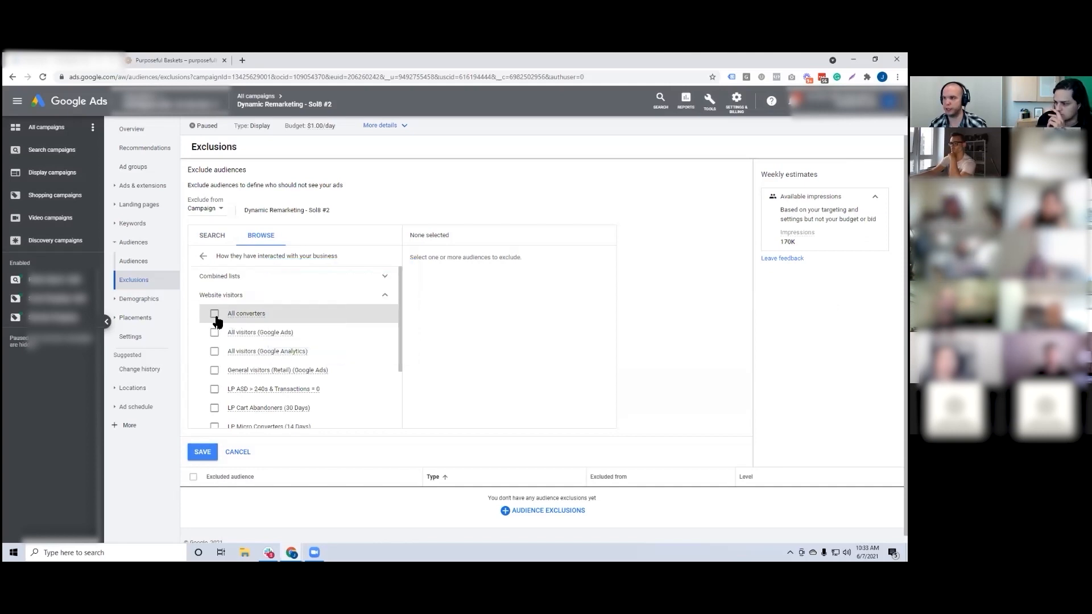
pyautogui.click(215, 314)
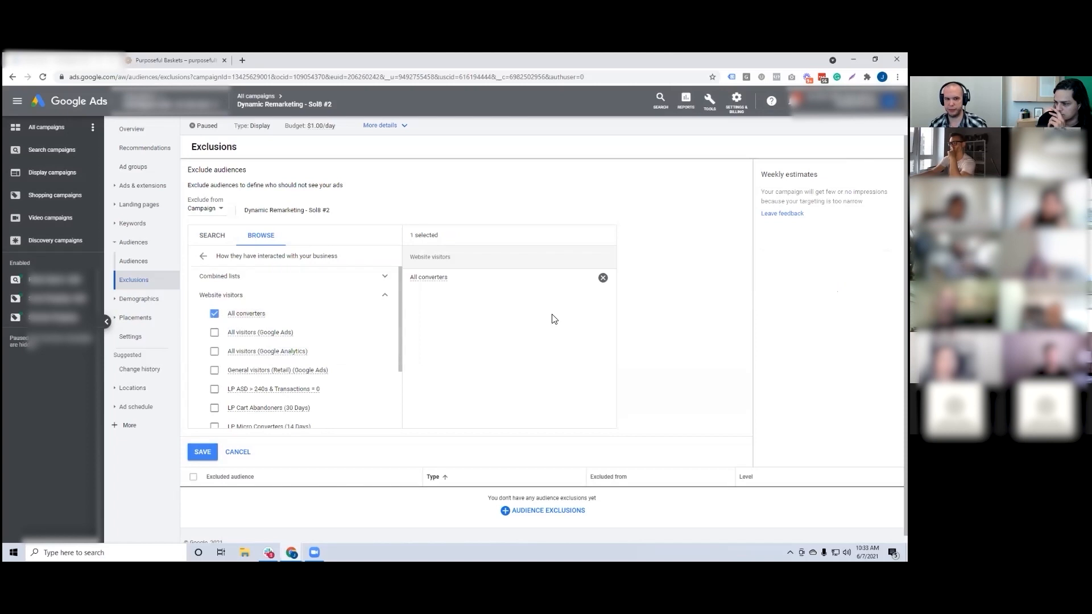
pyautogui.click(203, 451)
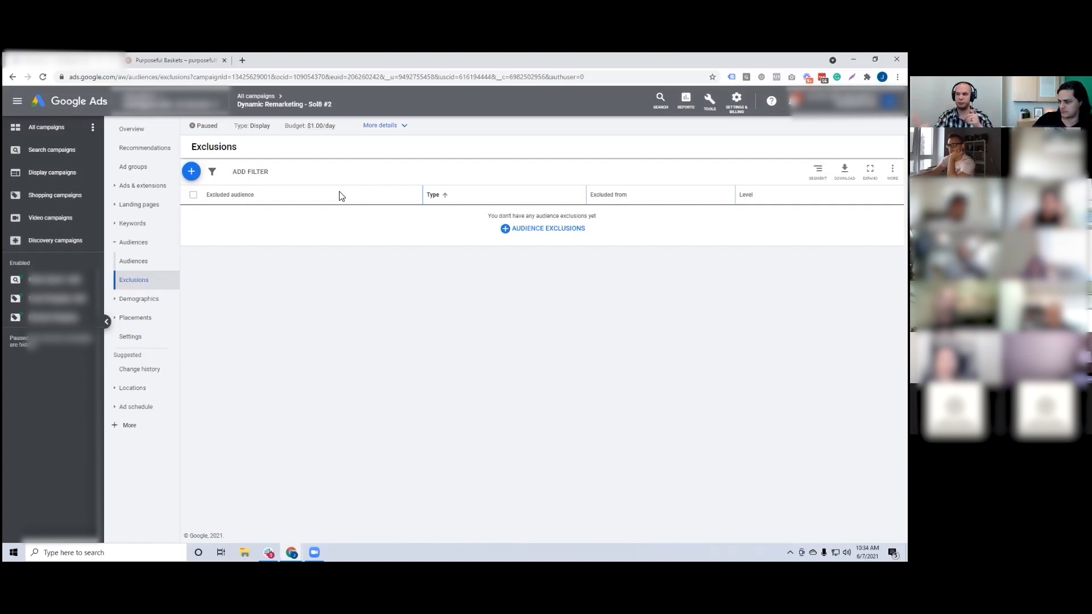
# Step: Return to all campaigns and segment the table by New vs. returning customers
pyautogui.click(256, 96)
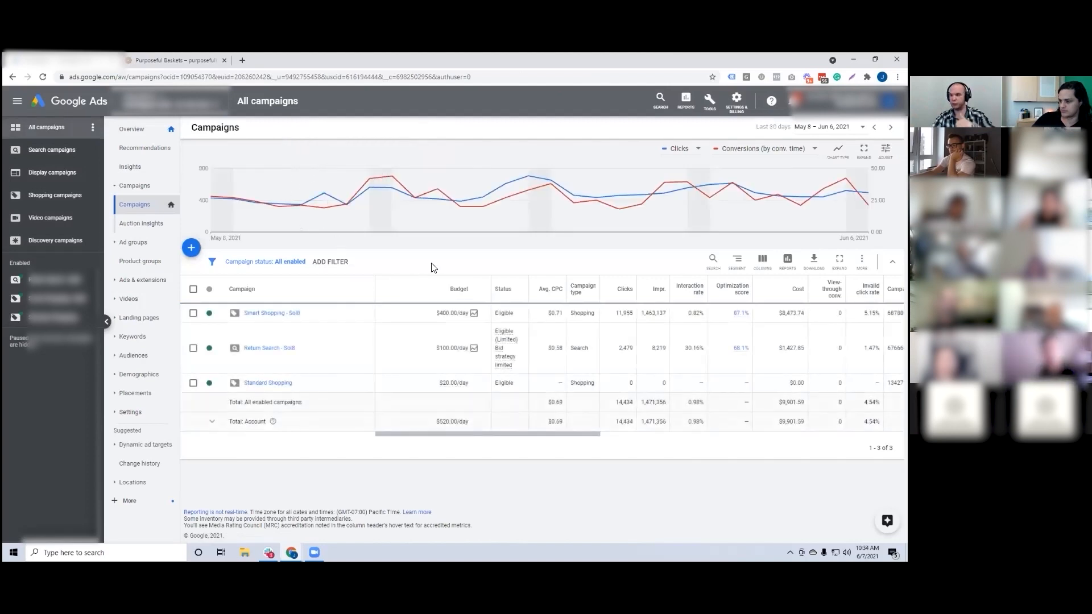
pyautogui.click(736, 259)
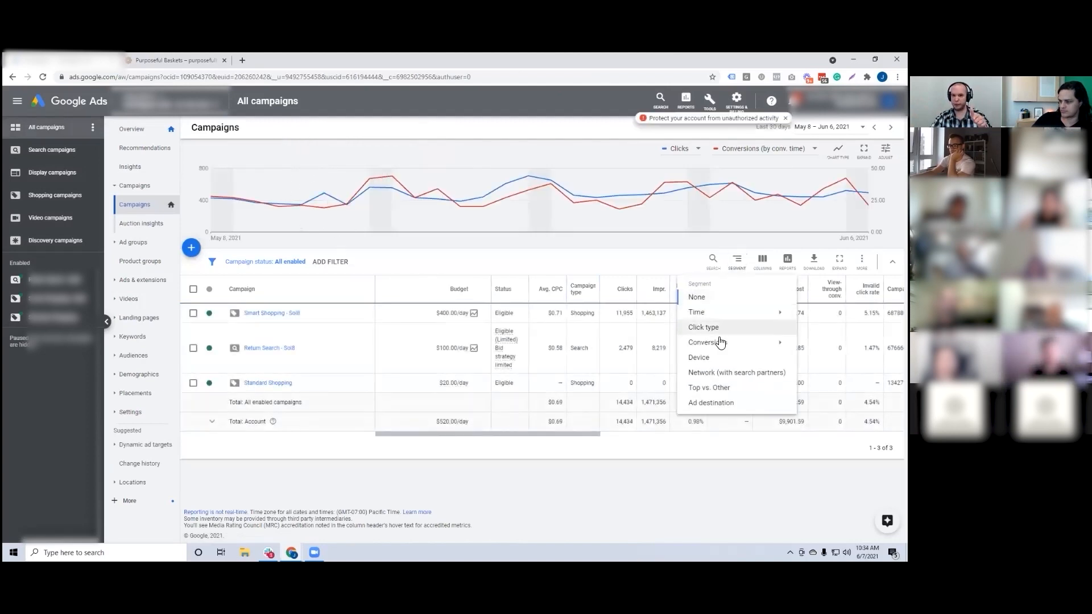
pyautogui.moveTo(716, 350)
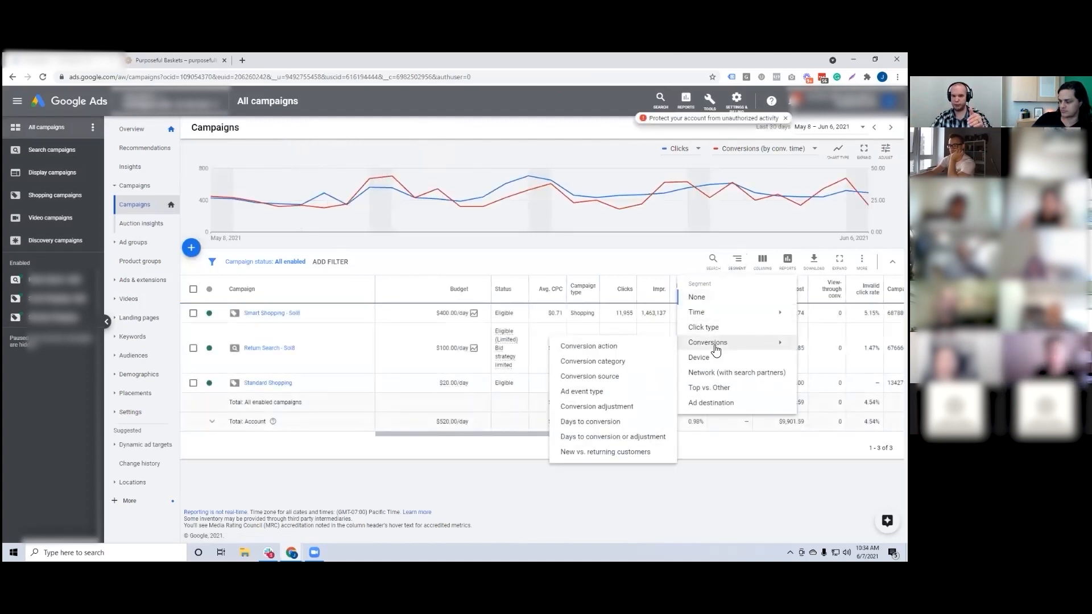
pyautogui.click(602, 452)
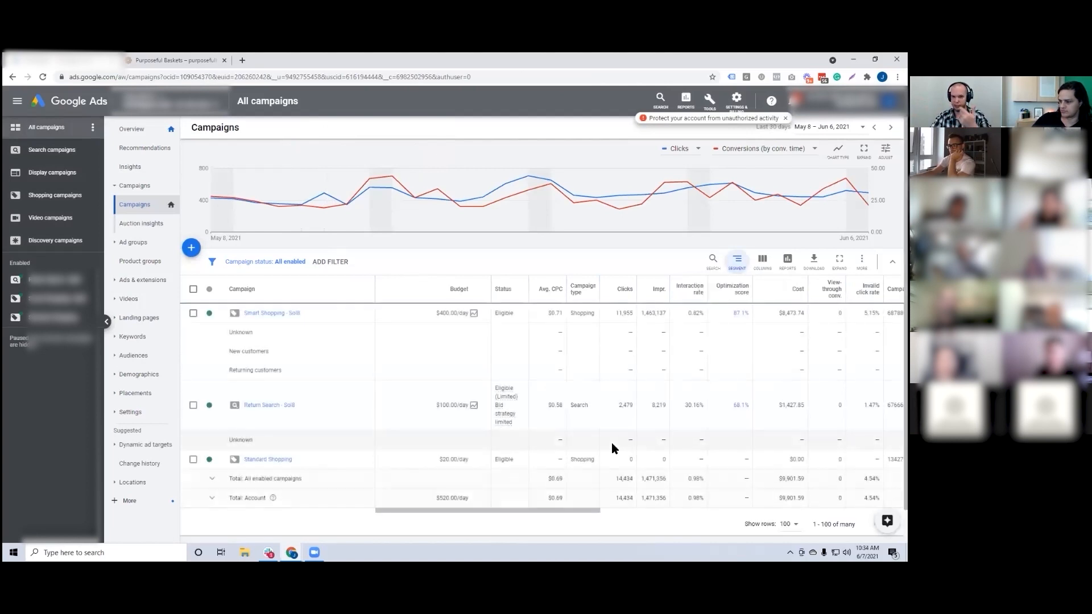
# Step: Compare the conversions by conversion time of new and returning customers in the "Smart Shopping - Sol8" campaign
pyautogui.moveTo(587, 511); pyautogui.dragTo(893, 516)
pyautogui.moveTo(232, 332); pyautogui.dragTo(636, 332)
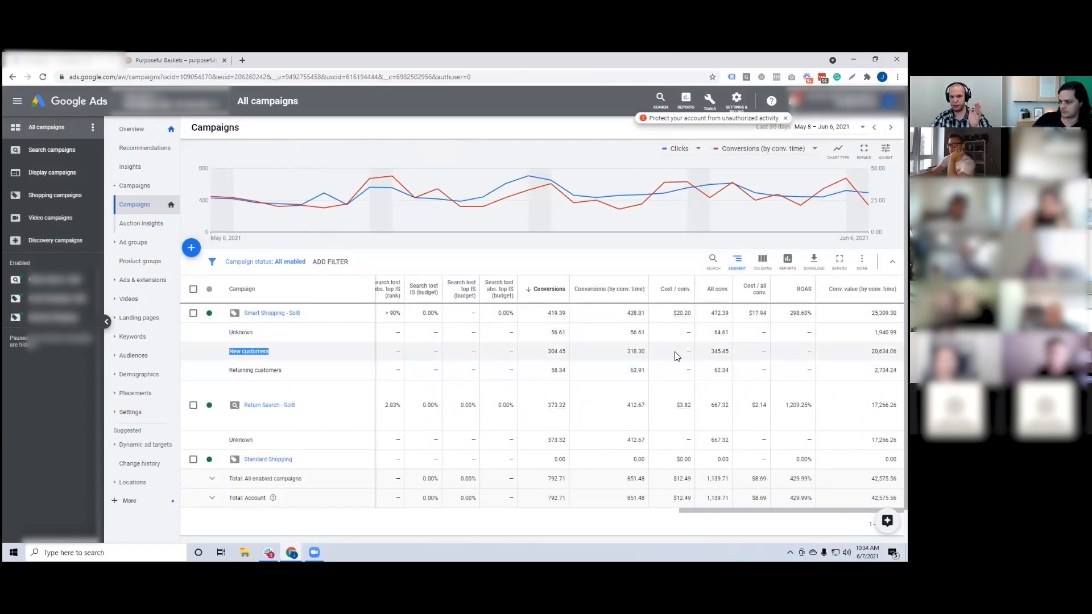
pyautogui.click(630, 353)
pyautogui.moveTo(236, 371); pyautogui.dragTo(280, 371)
pyautogui.moveTo(630, 372); pyautogui.dragTo(642, 373)
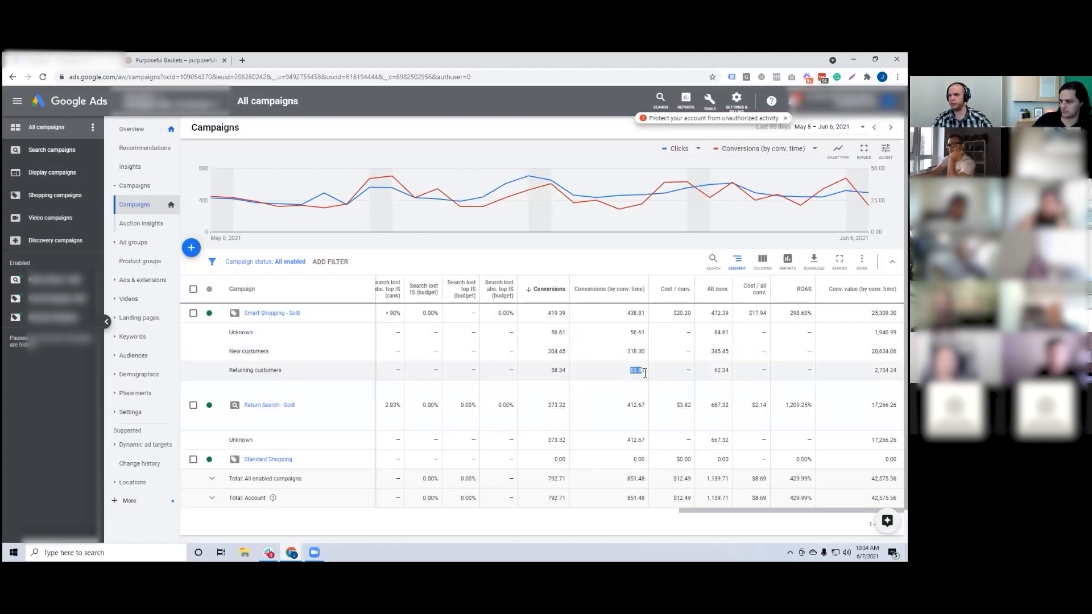